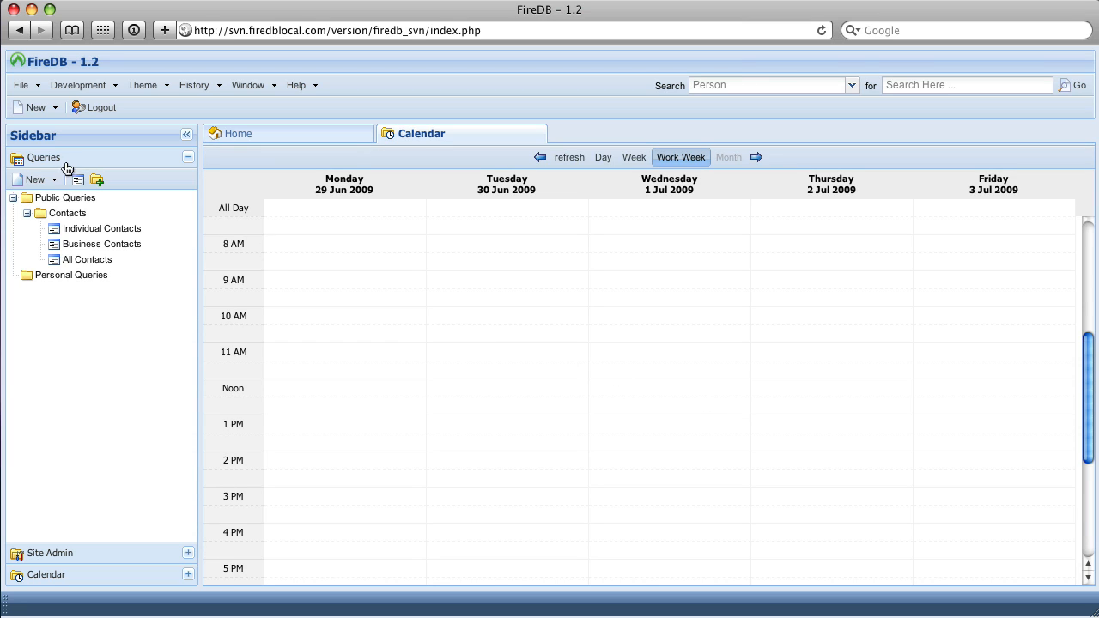
# Start a new entity in Site Admin with the name mypeople and the description "my people".
pyautogui.click(88, 550)
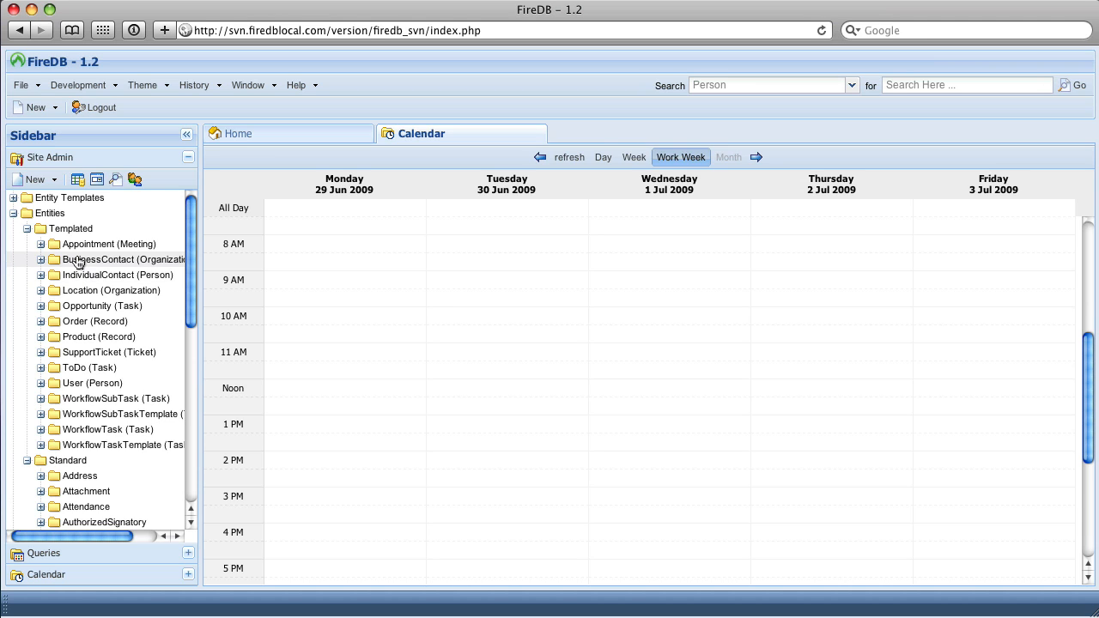
pyautogui.click(76, 179)
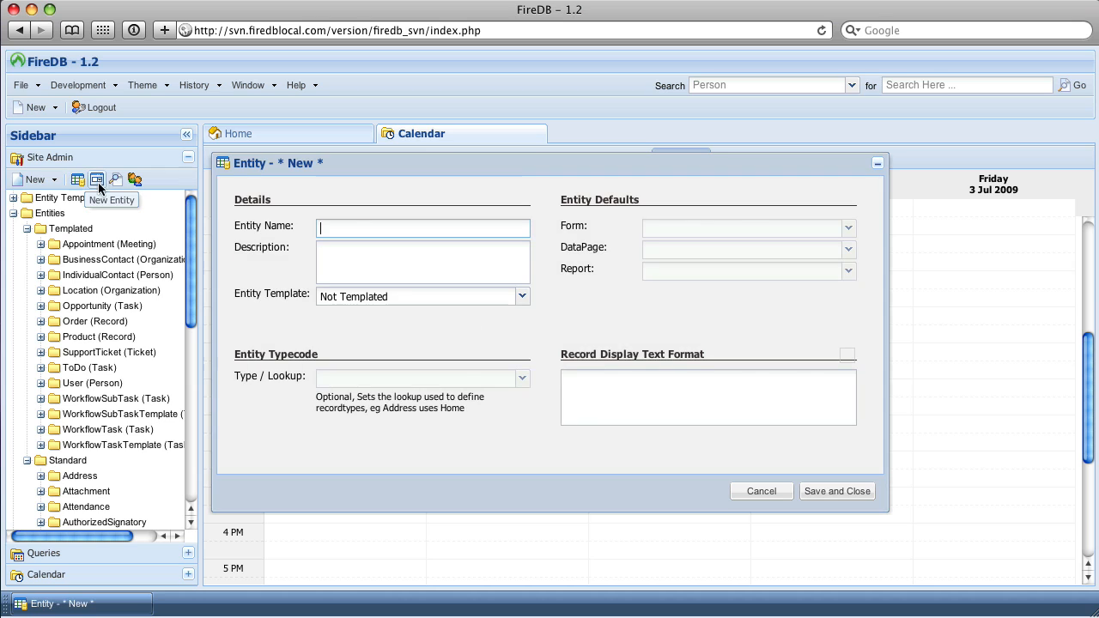
pyautogui.write('mtpeople')
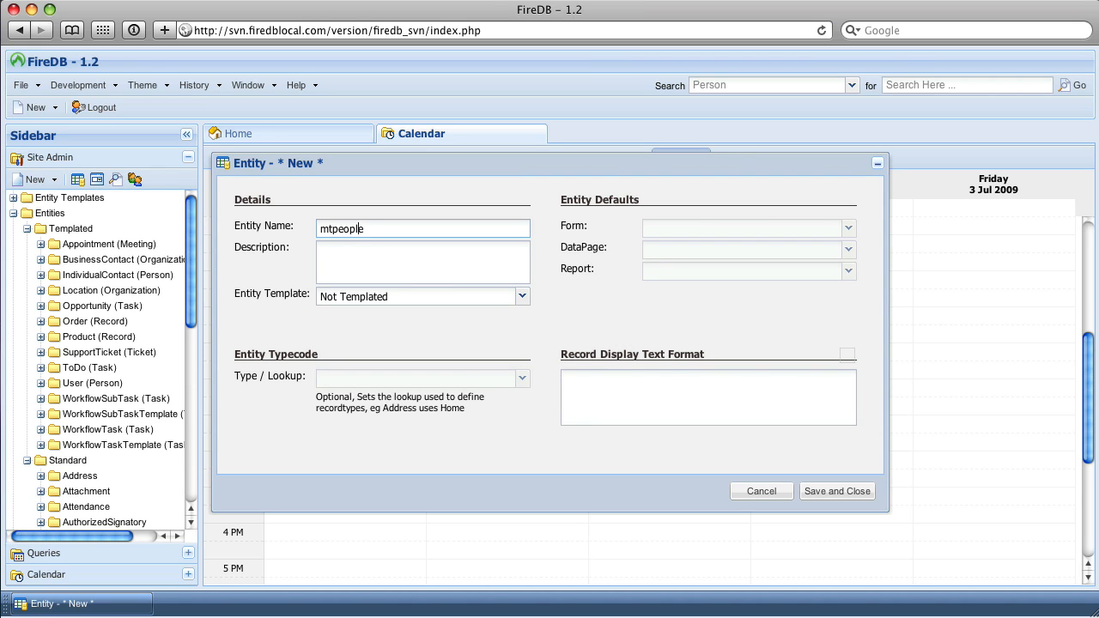
pyautogui.press('Left')
pyautogui.press('Left')
pyautogui.press('Left')
pyautogui.press('BackSpace')
pyautogui.write('y')
pyautogui.press('Tab')
pyautogui.write('mypeople')
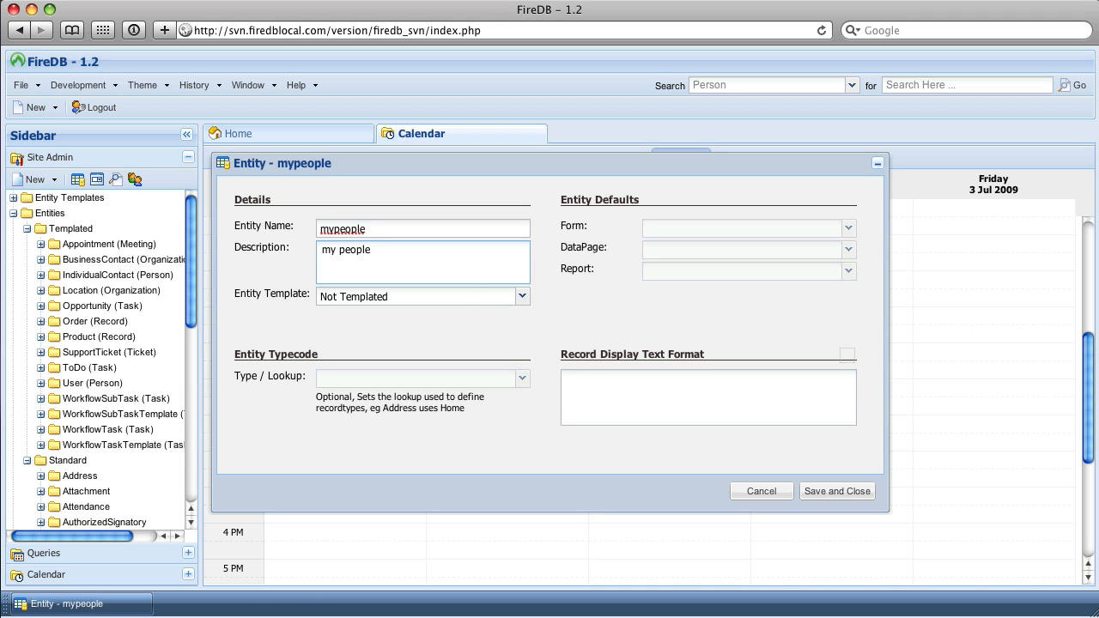
# Base the mypeople entity on the Person template and save it.
pyautogui.click(522, 296)
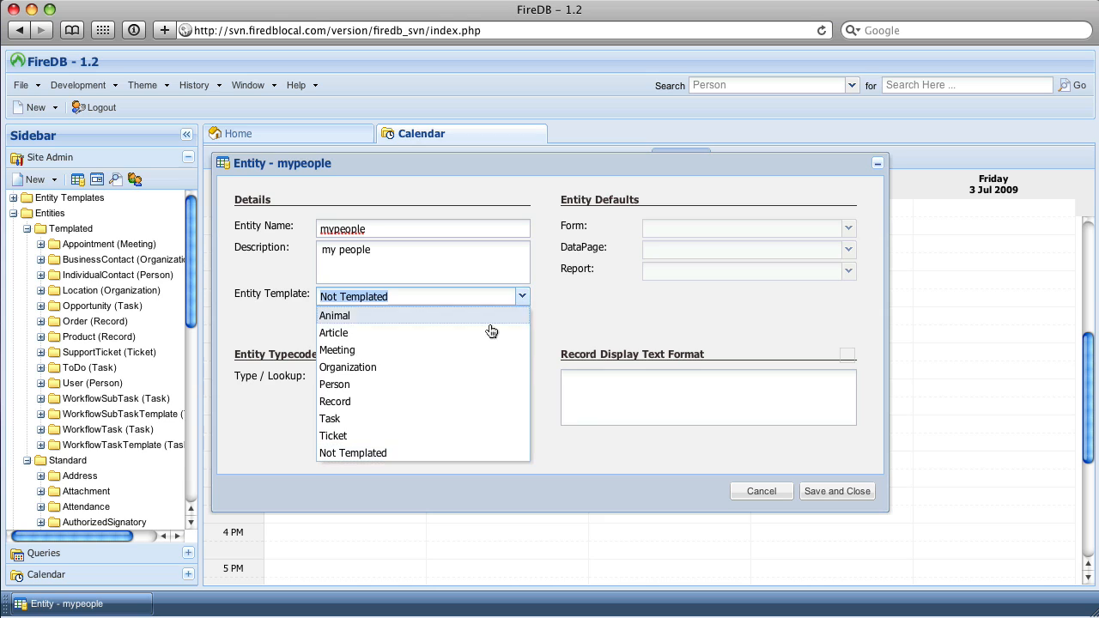
pyautogui.click(456, 382)
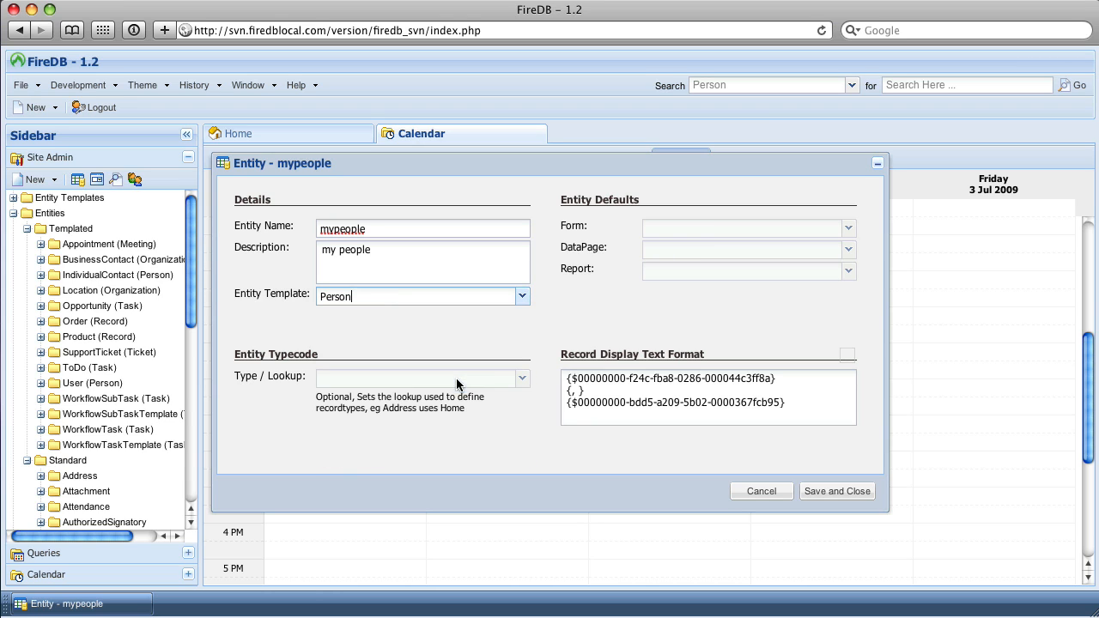
pyautogui.click(830, 491)
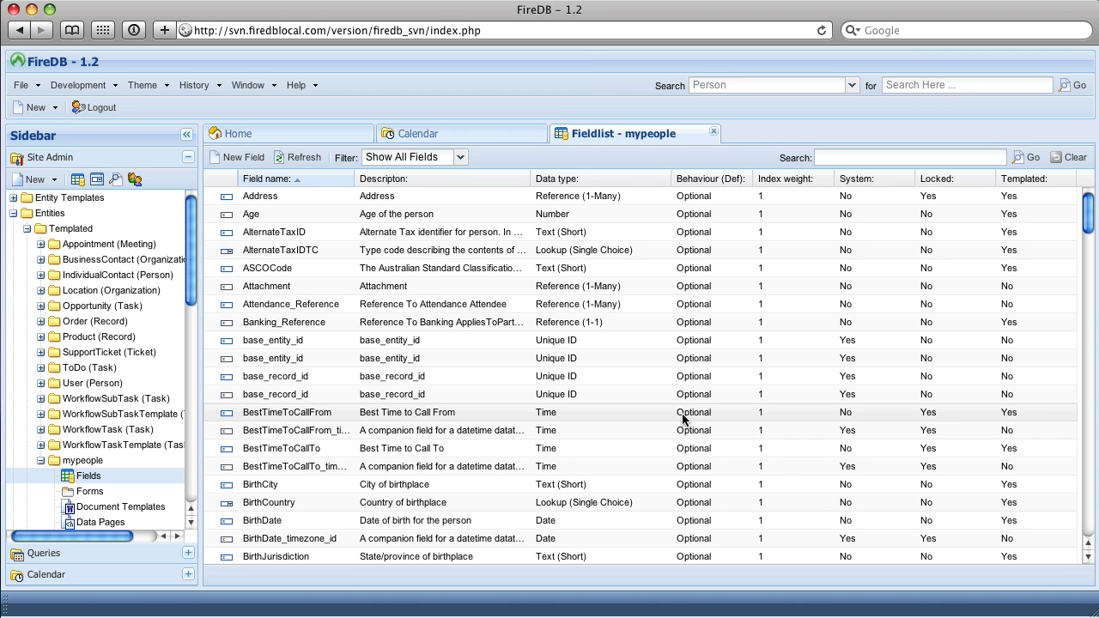
# Examine the fields, data types and templated flags in the mypeople entity's field list.
pyautogui.scroll(-3, 684, 418)
pyautogui.scroll(-4, 684, 418)
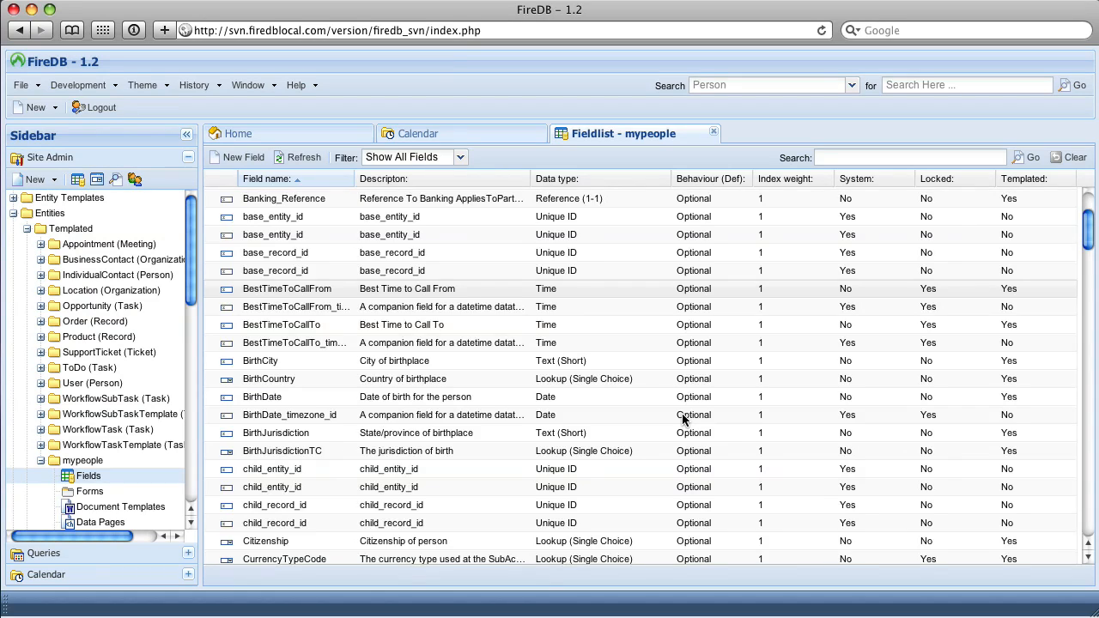
pyautogui.scroll(-9, 685, 418)
pyautogui.scroll(-3, 684, 419)
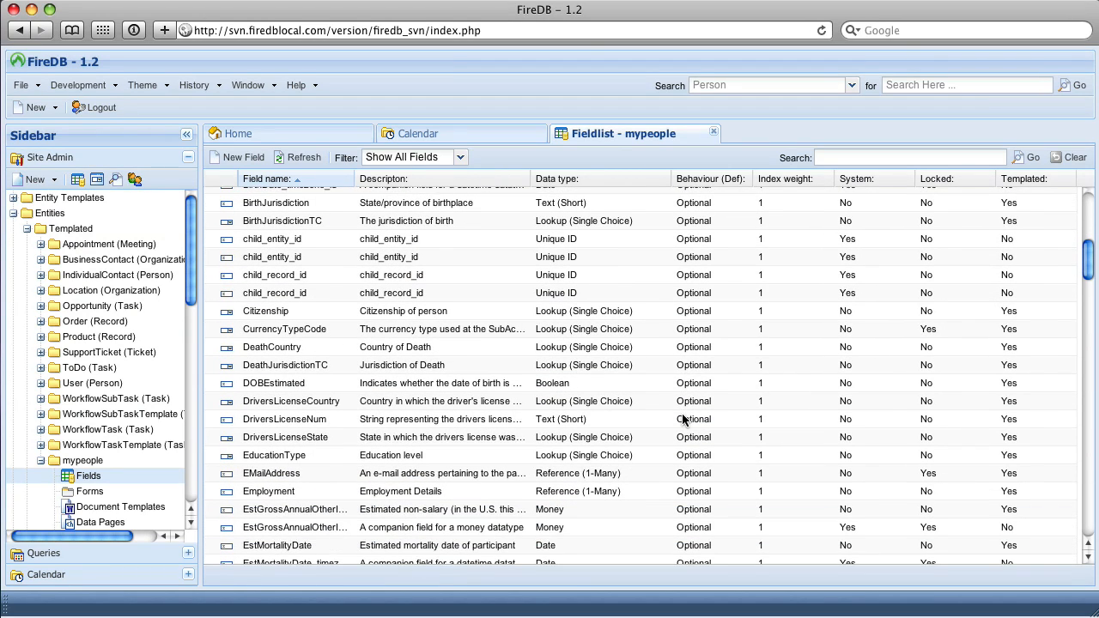
pyautogui.scroll(-2, 684, 418)
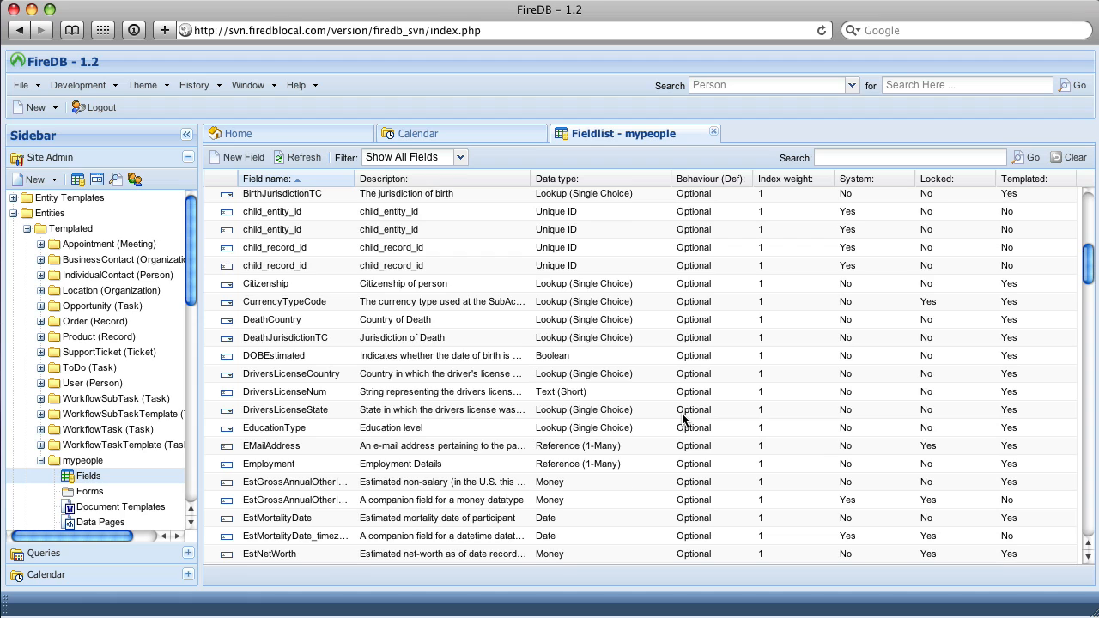
pyautogui.scroll(-4, 685, 418)
pyautogui.scroll(-8, 684, 418)
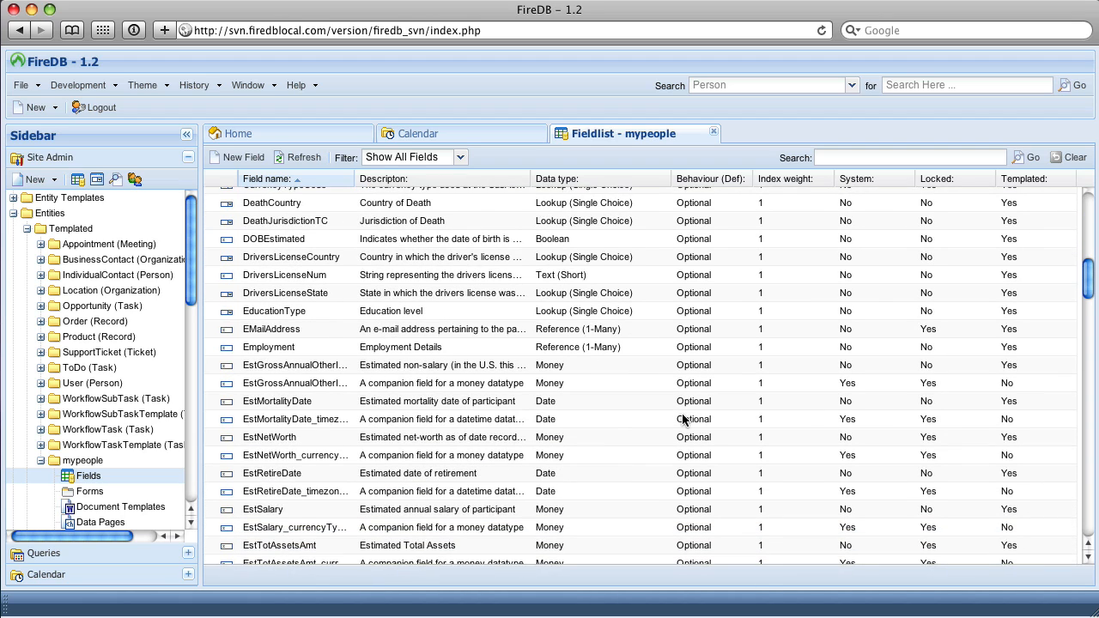
pyautogui.scroll(-10, 685, 418)
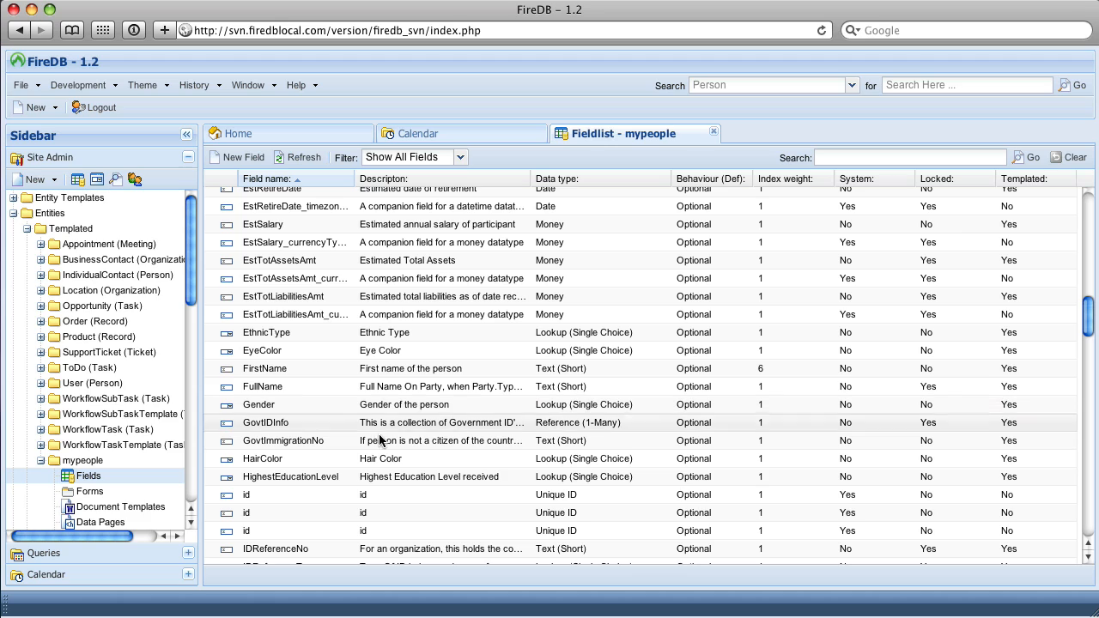
# Start a new form for the mypeople entity and maximize the form designer.
pyautogui.click(91, 499)
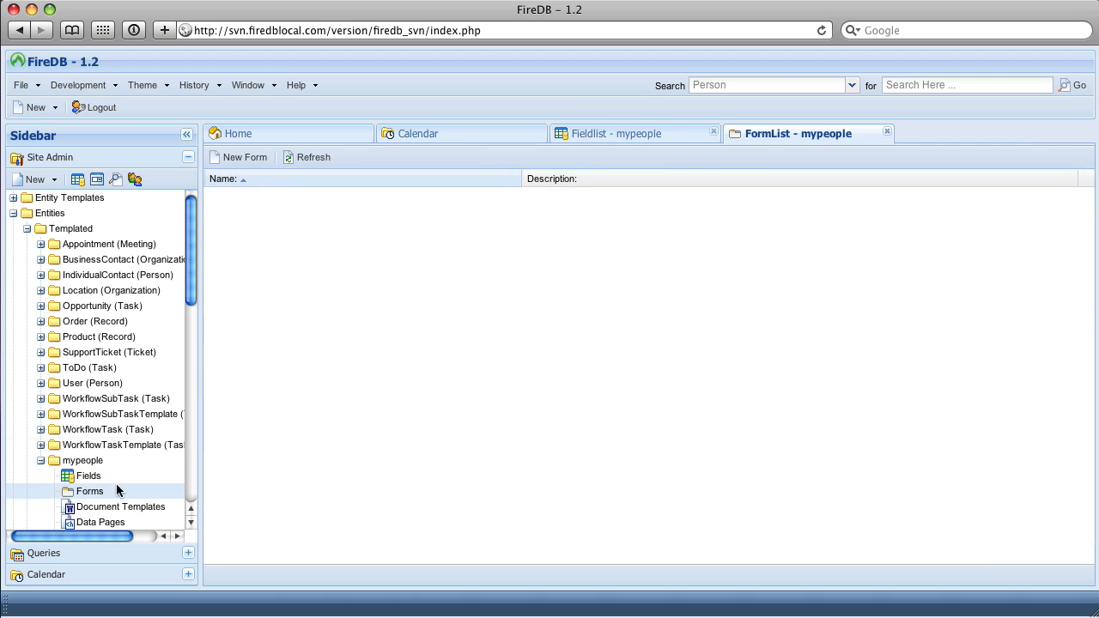
pyautogui.click(243, 160)
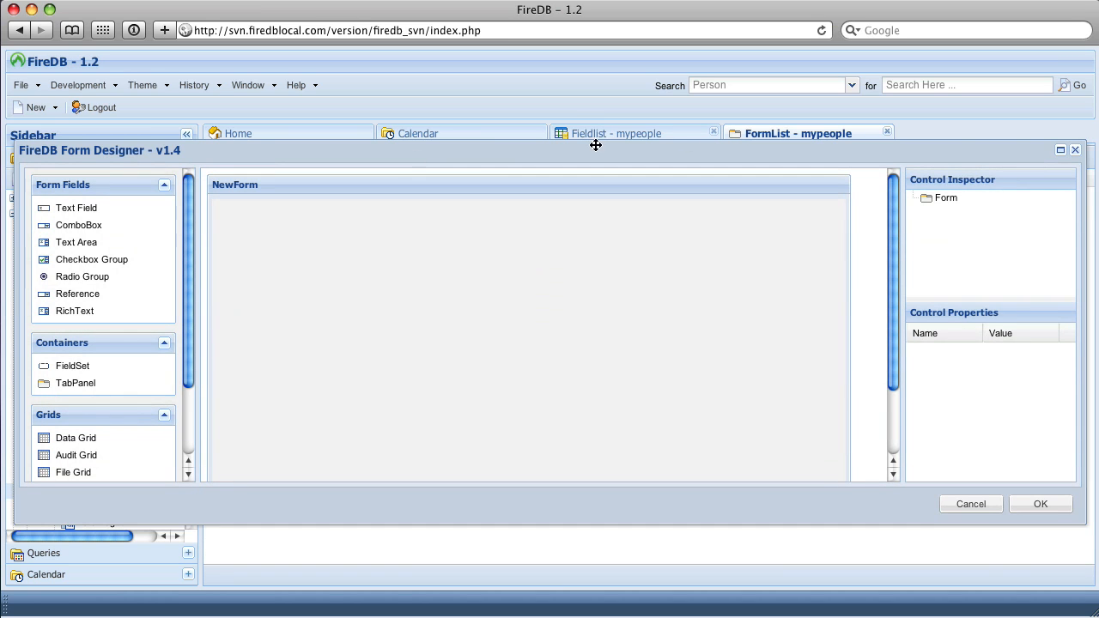
pyautogui.click(1059, 152)
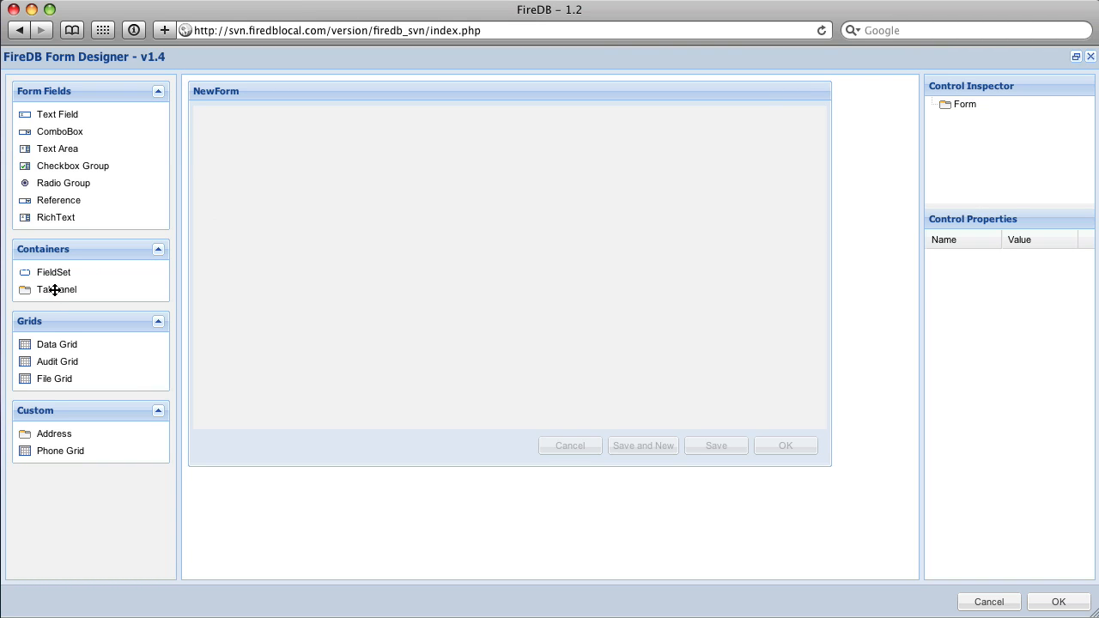
# Place a tab panel about 513 wide and 251 high on the form, and shrink the form to about 543 by 364.
pyautogui.moveTo(55, 292); pyautogui.dragTo(636, 327)
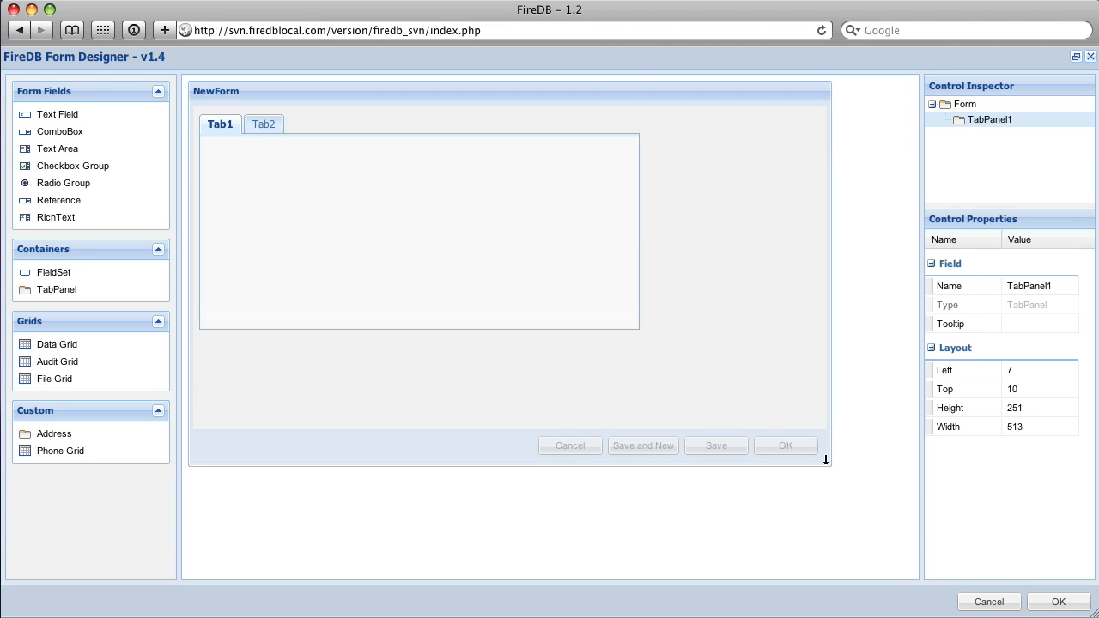
pyautogui.moveTo(826, 462); pyautogui.dragTo(650, 409)
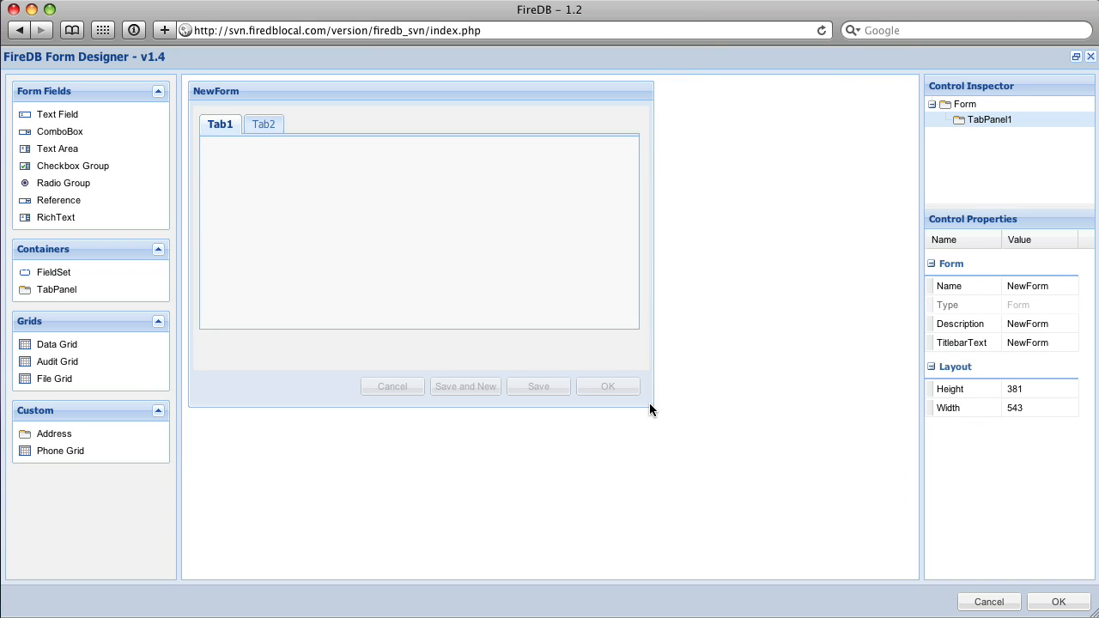
pyautogui.moveTo(453, 401); pyautogui.dragTo(450, 388)
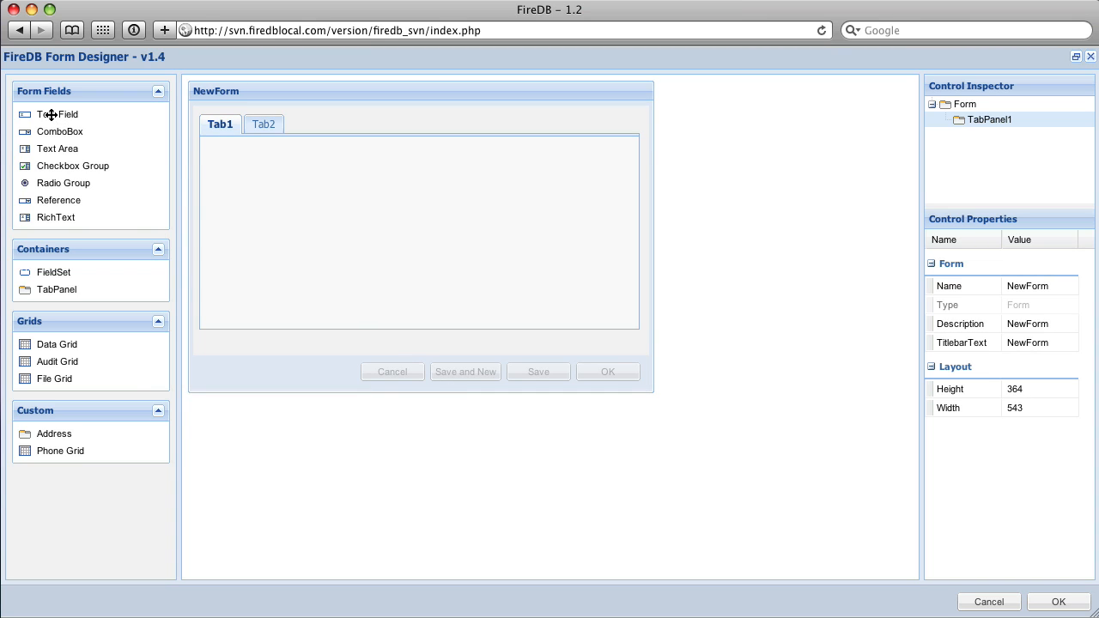
# Add a text field at the top of Tab1 and name it First Name.
pyautogui.moveTo(47, 113); pyautogui.dragTo(254, 143)
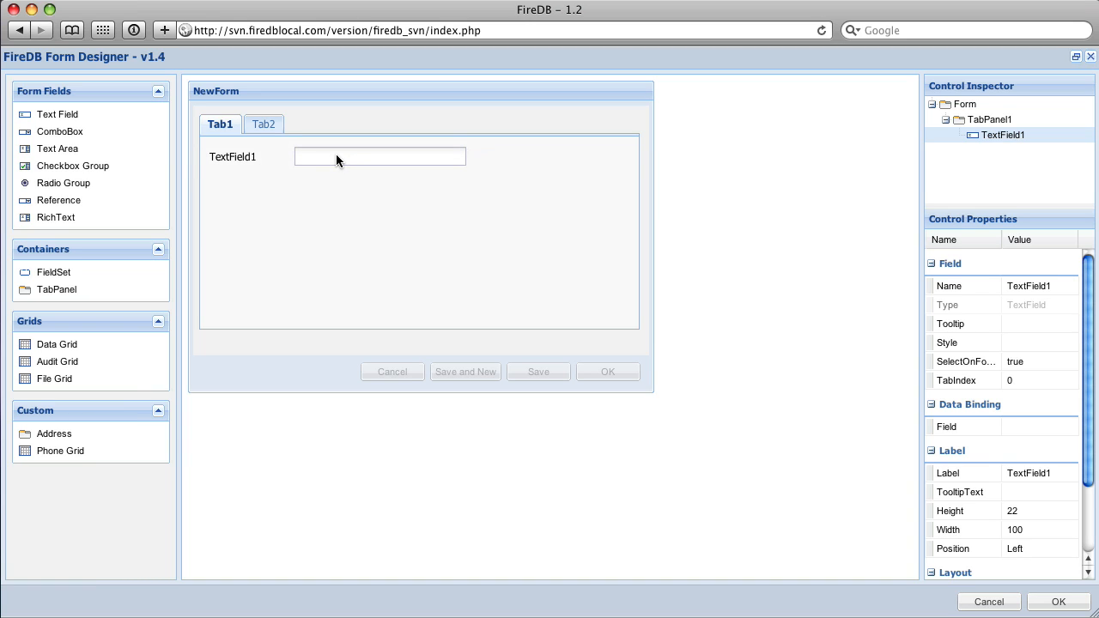
pyautogui.click(1023, 290)
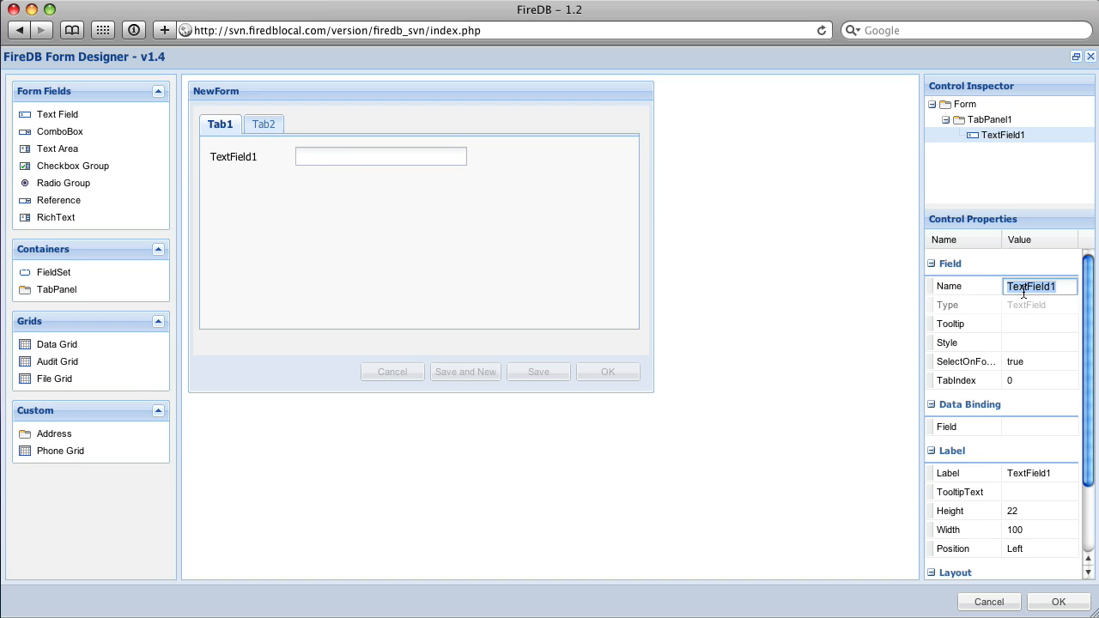
pyautogui.write('First Name')
pyautogui.press('Return')
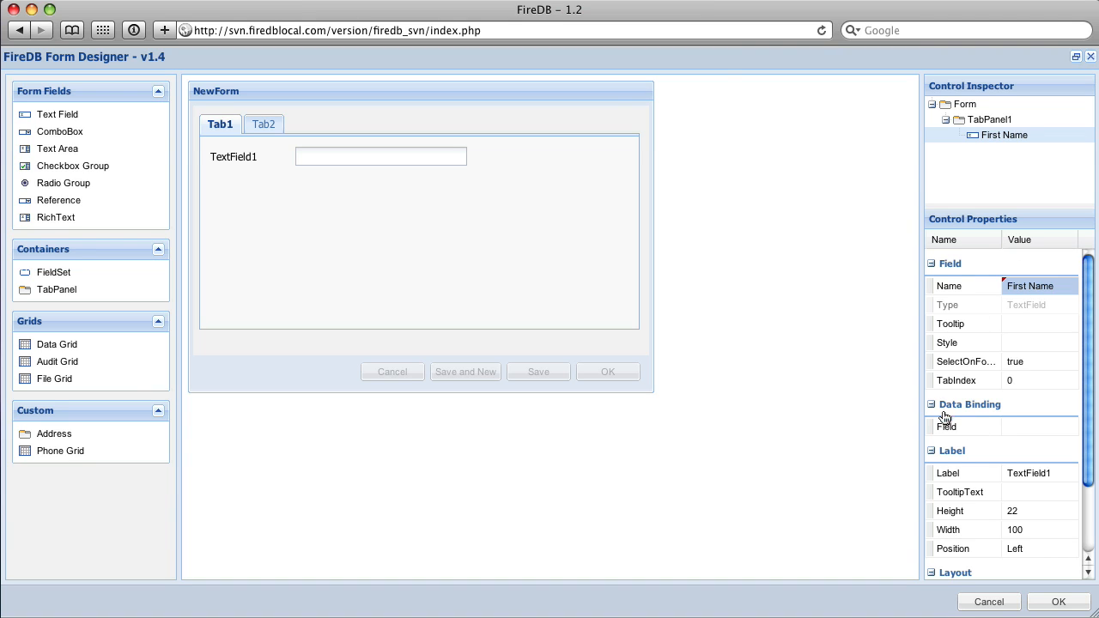
# Bind the First Name text field to the FirstName data field and set its tab index to 1.
pyautogui.click(1055, 428)
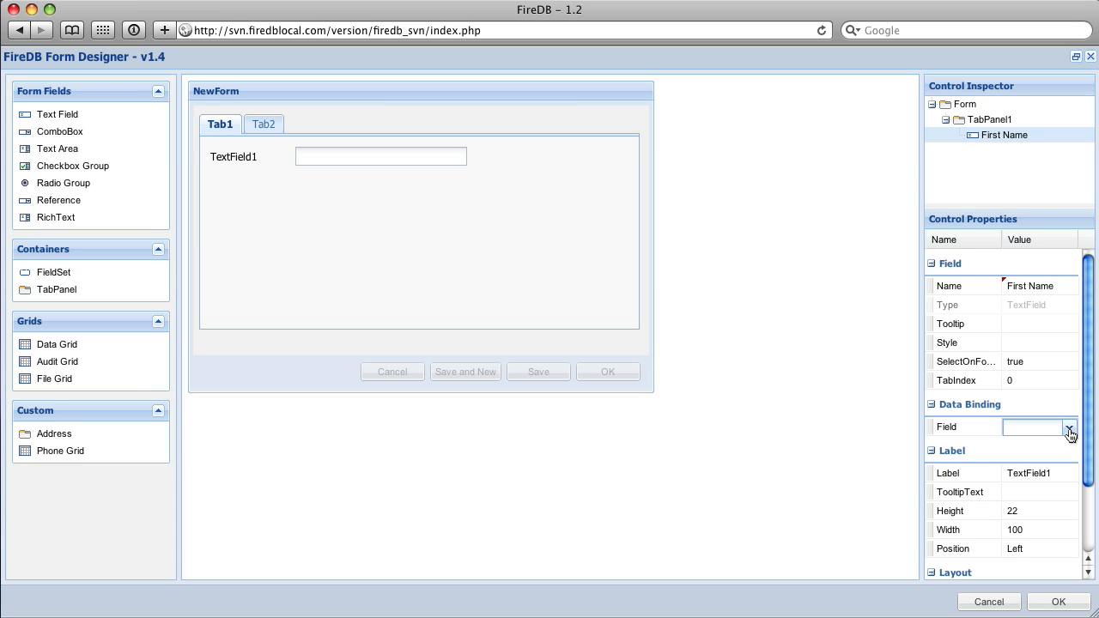
pyautogui.click(1070, 428)
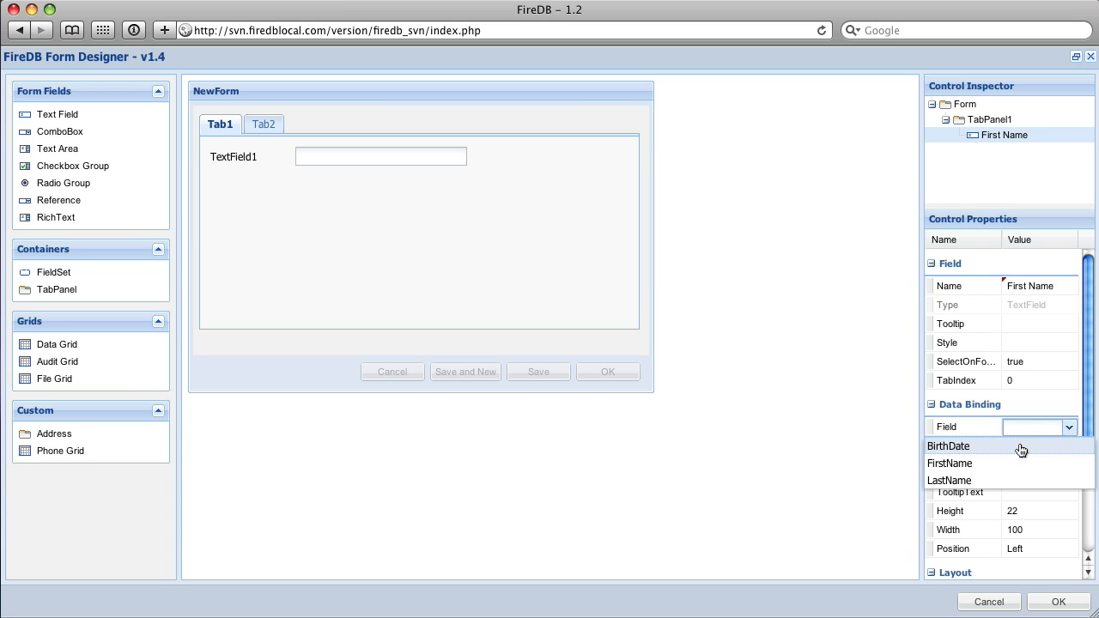
pyautogui.click(939, 465)
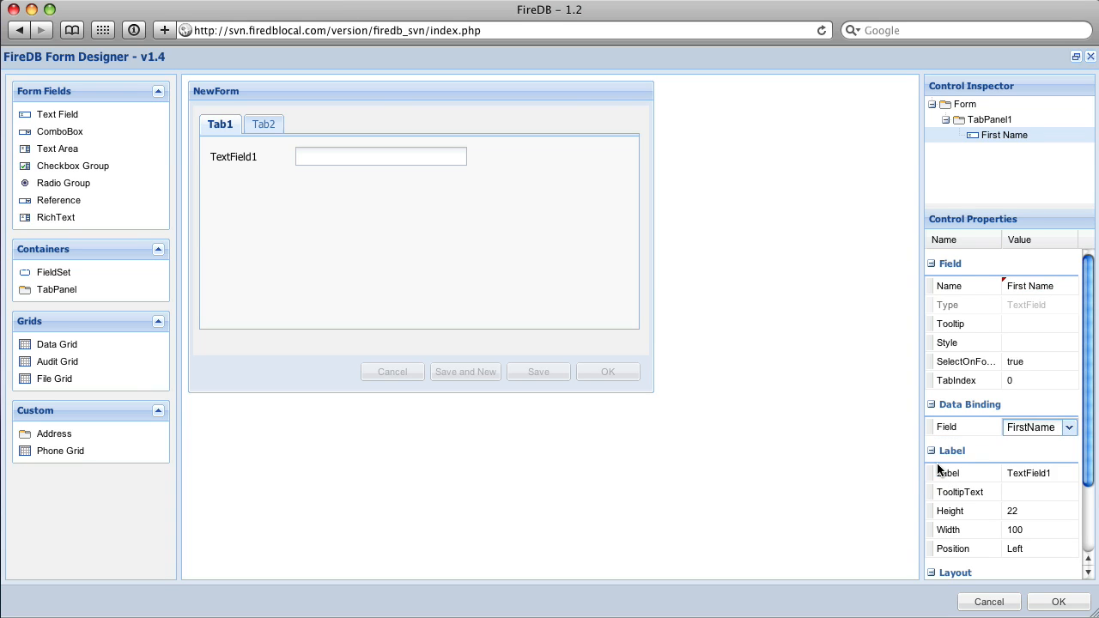
pyautogui.click(1018, 383)
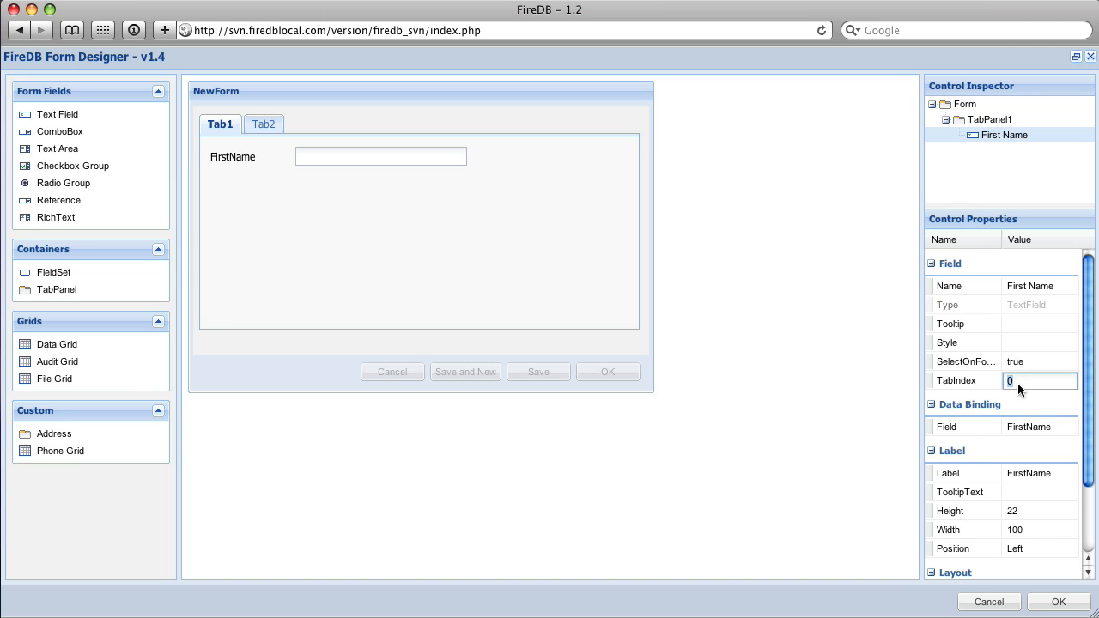
pyautogui.write('1')
pyautogui.press('Return')
# Add a second text field below FirstName, name it Last Name and set its tab index to 2.
pyautogui.moveTo(21, 115); pyautogui.dragTo(287, 200)
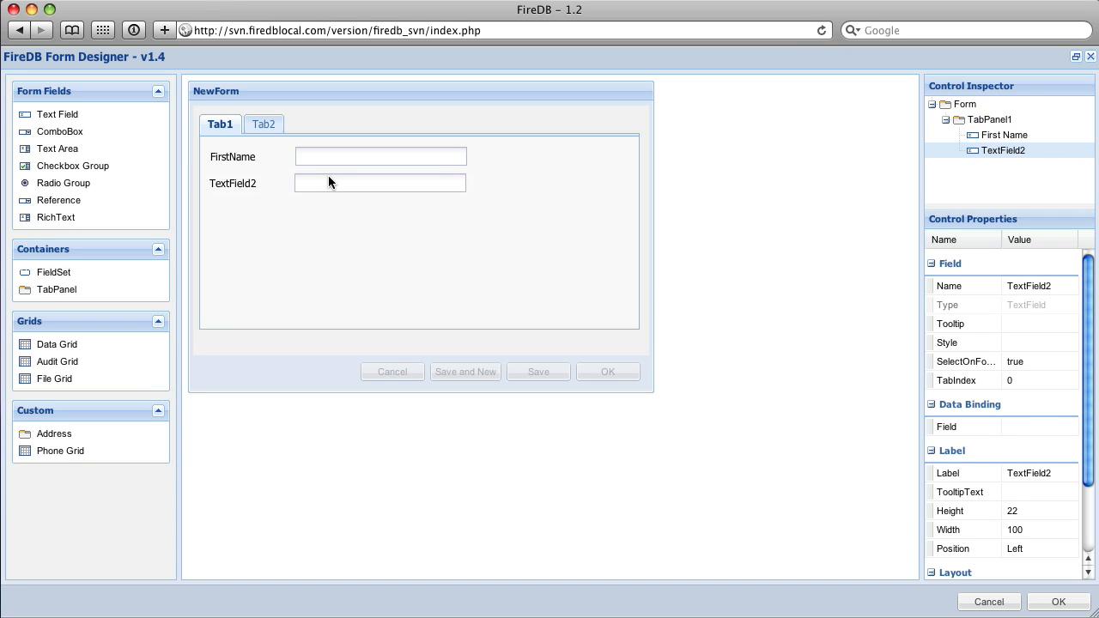
pyautogui.click(1006, 289)
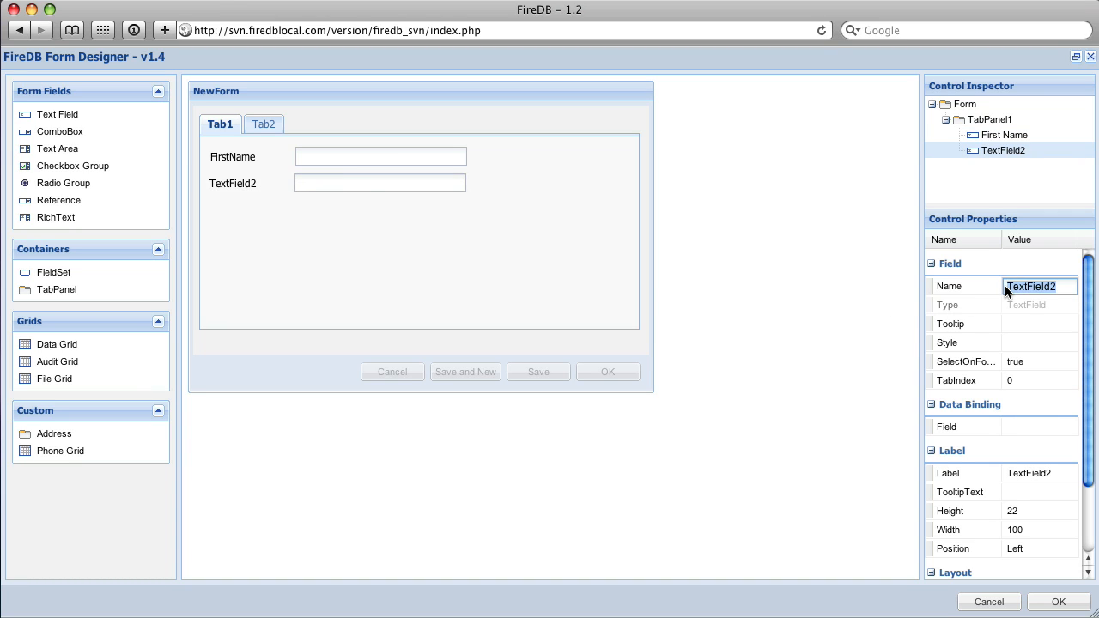
pyautogui.write('Last Name')
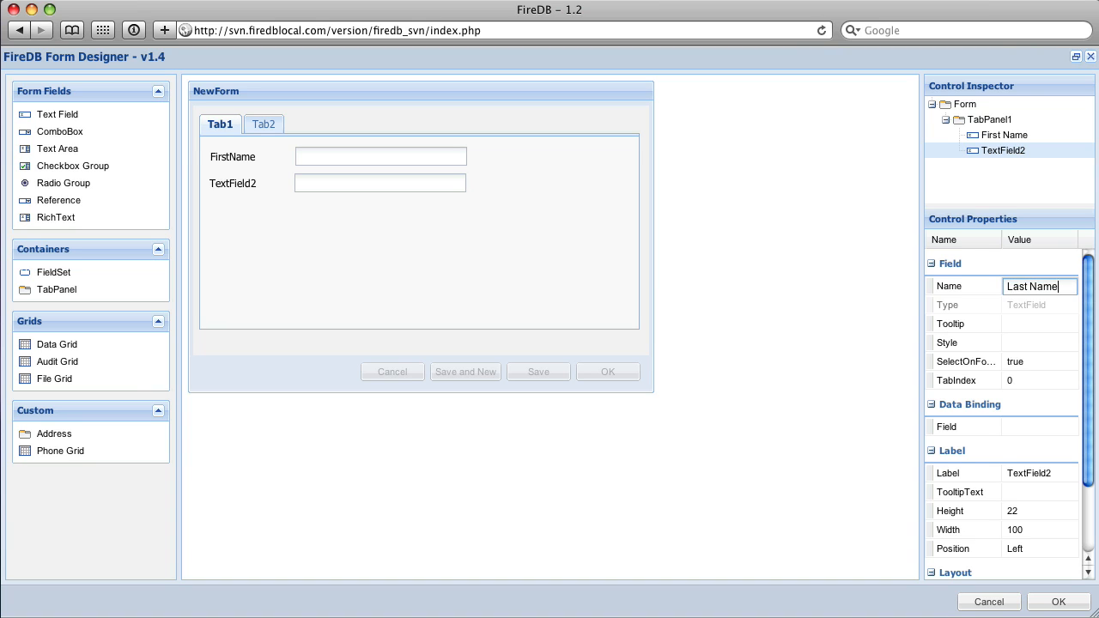
pyautogui.press('Return')
pyautogui.click(1019, 381)
pyautogui.write('2')
pyautogui.press('Return')
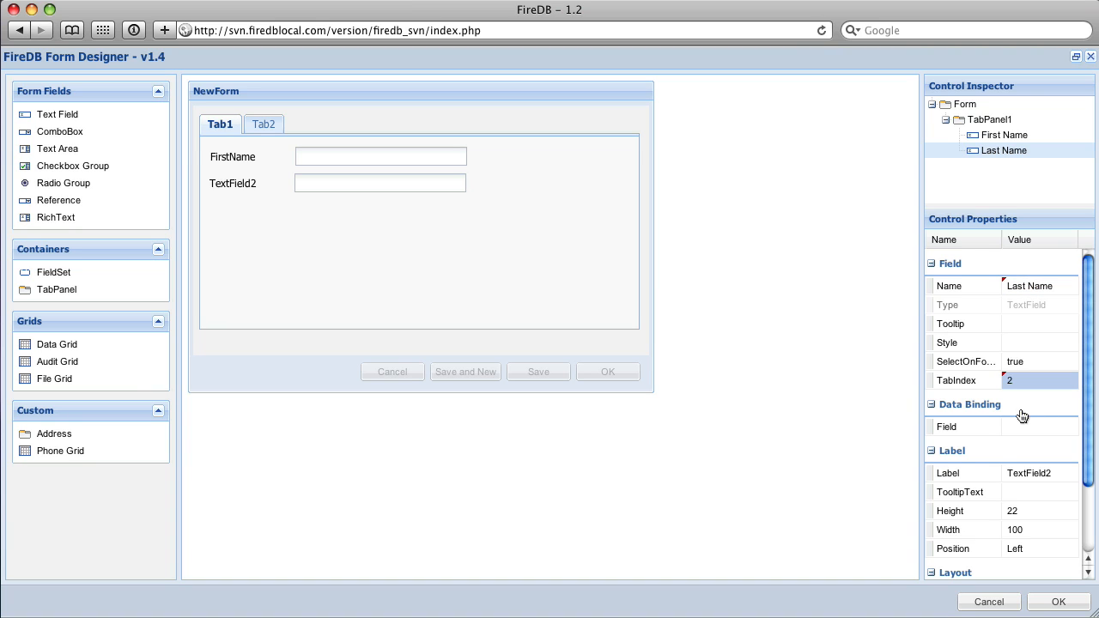
# Bind the Last Name text field to the LastName data field.
pyautogui.click(1037, 428)
pyautogui.click(1068, 428)
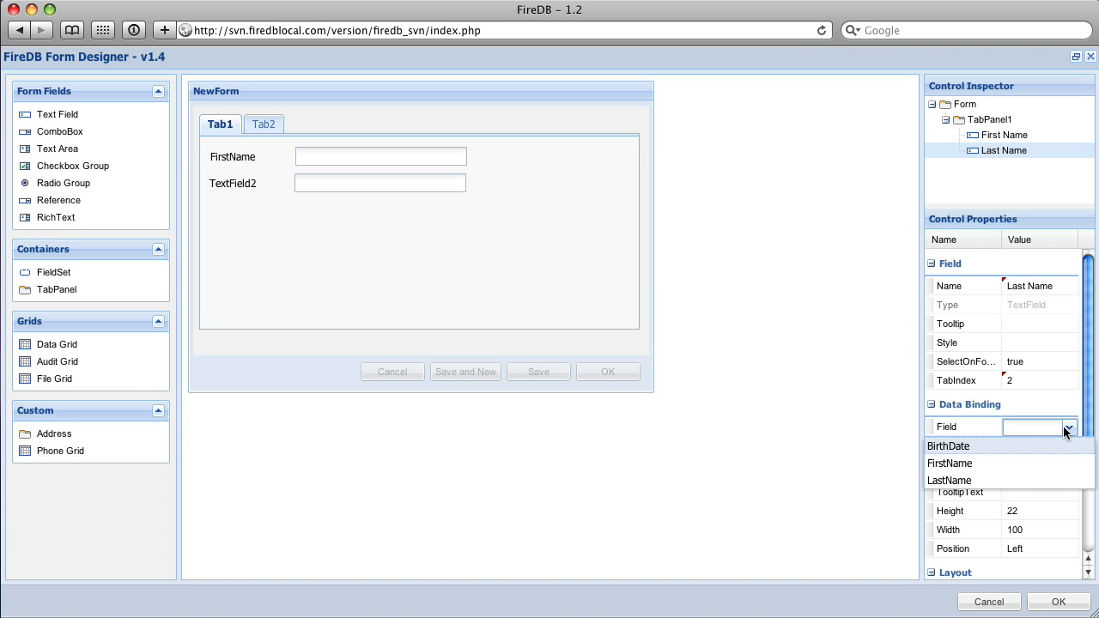
pyautogui.click(1016, 480)
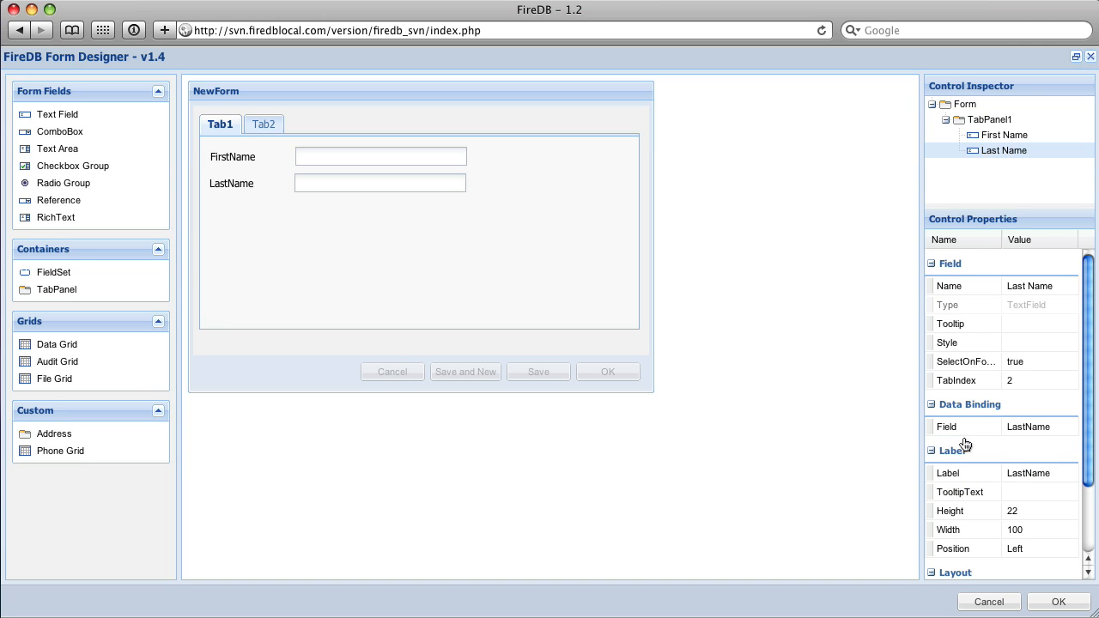
# Add a third text field below LastName on Tab1, name it Birth Date and set its tab index to 3.
pyautogui.moveTo(59, 115); pyautogui.dragTo(350, 213)
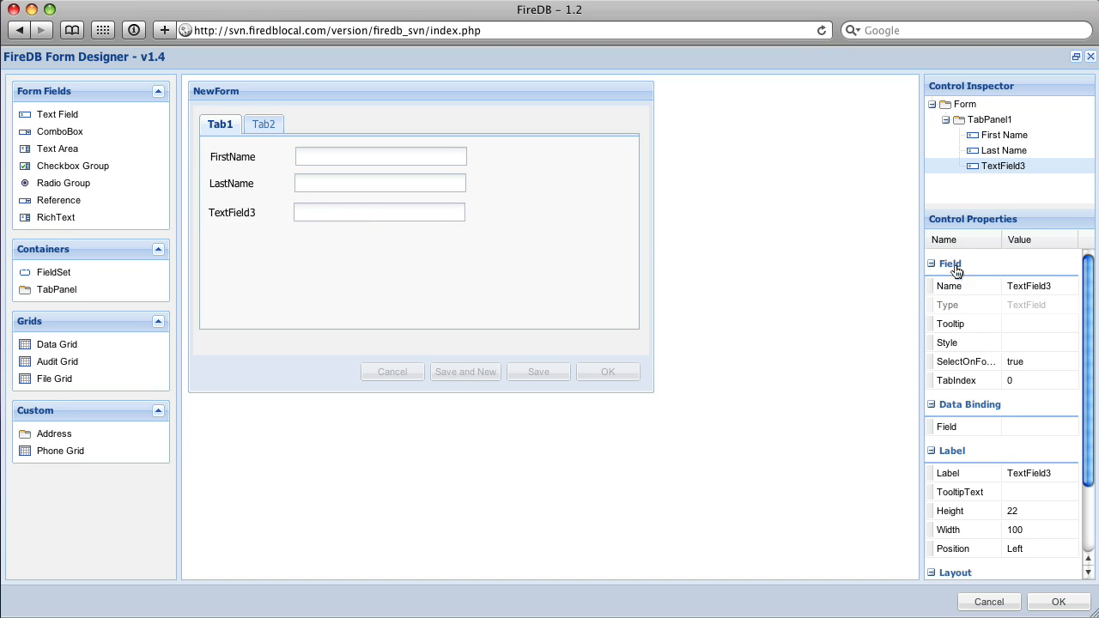
pyautogui.click(1043, 284)
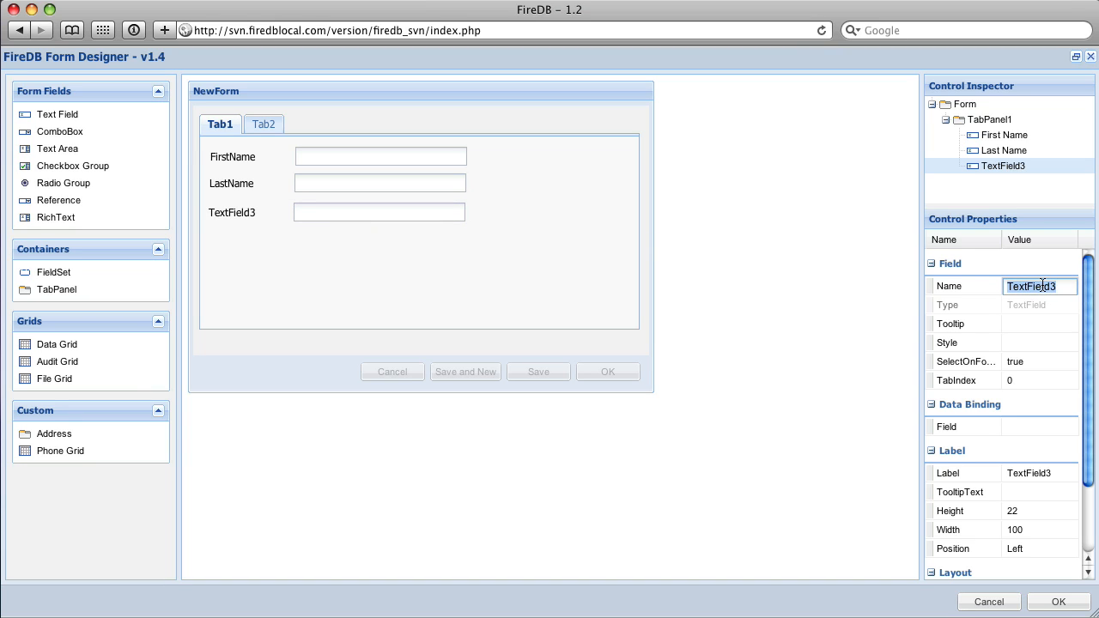
pyautogui.write('Birth Date')
pyautogui.press('Return')
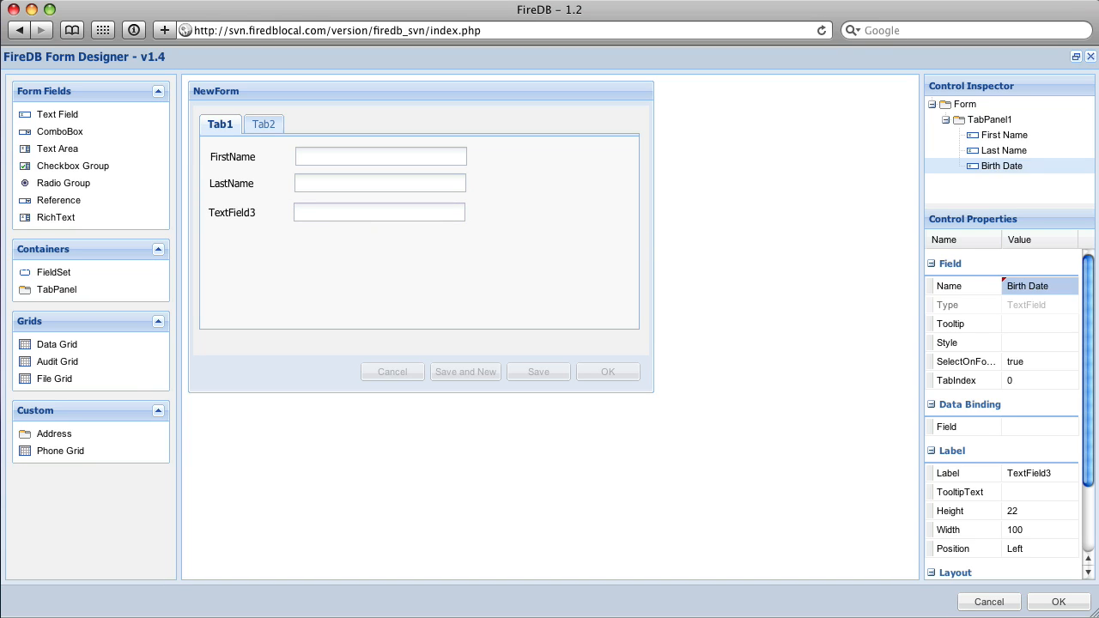
pyautogui.click(1035, 380)
pyautogui.write('3')
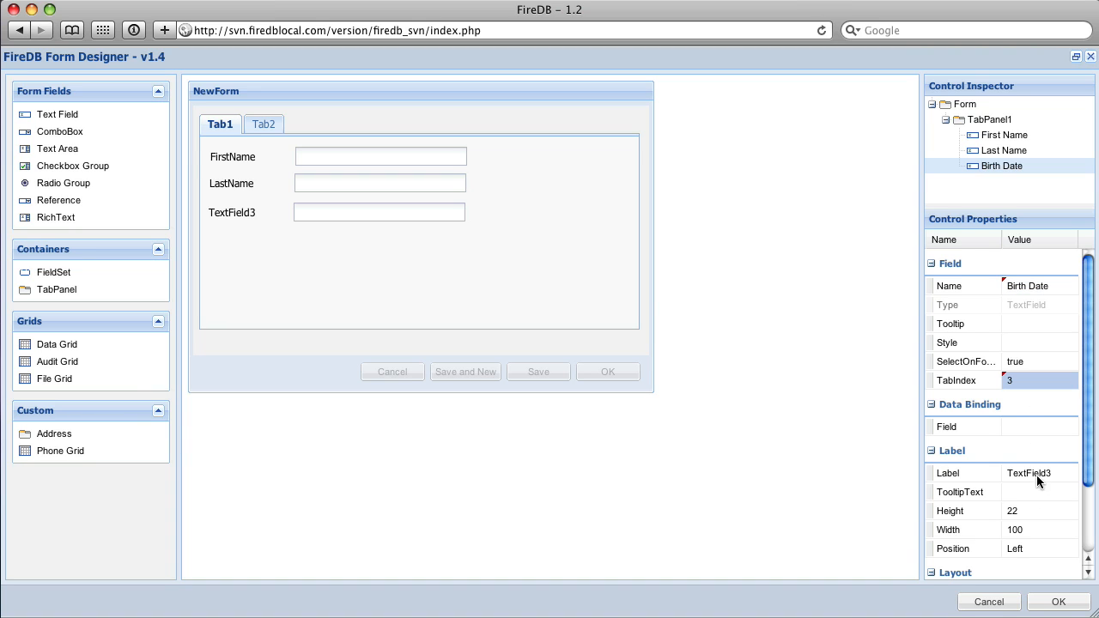
# Bind the Birth Date text field to the BirthDate data field.
pyautogui.click(1043, 426)
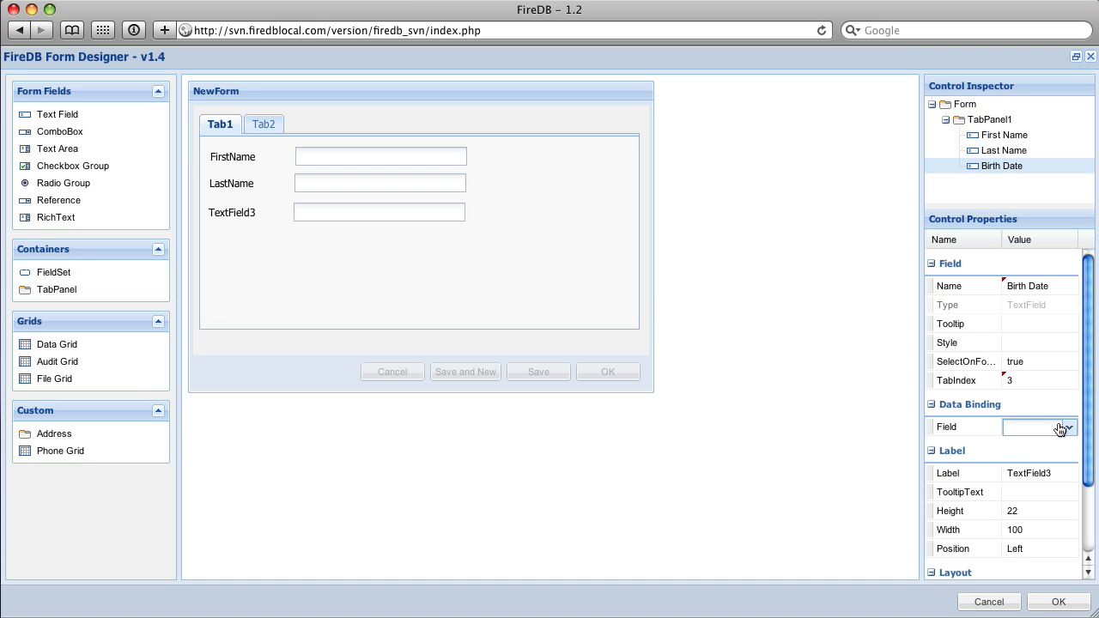
pyautogui.click(1065, 430)
pyautogui.click(1019, 452)
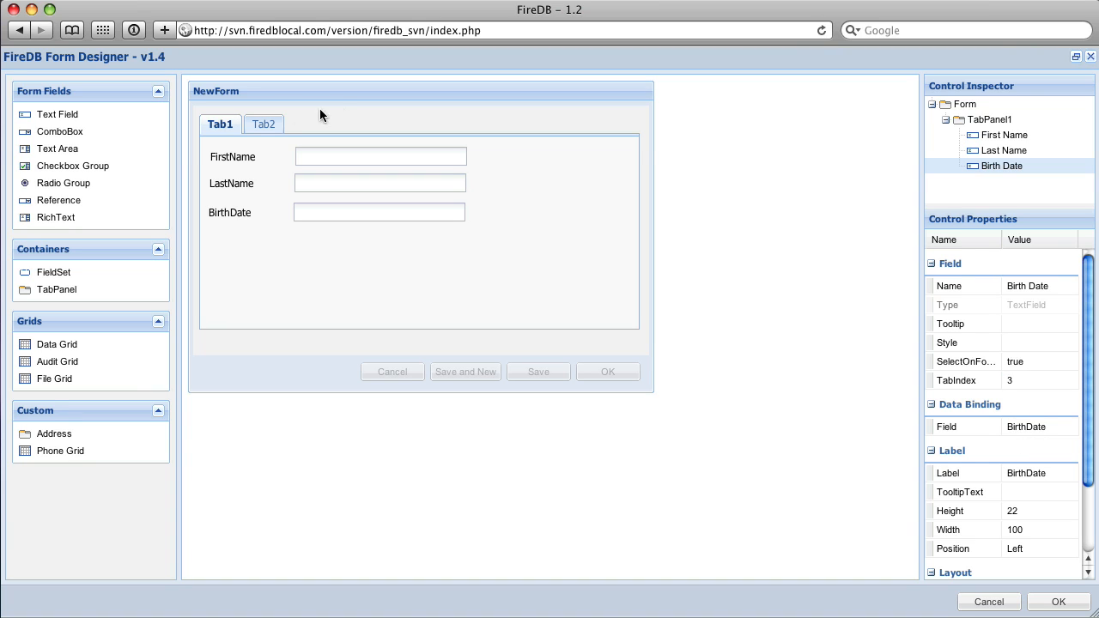
# Add a combo box at the top of Tab2 and name it Gender.
pyautogui.click(263, 124)
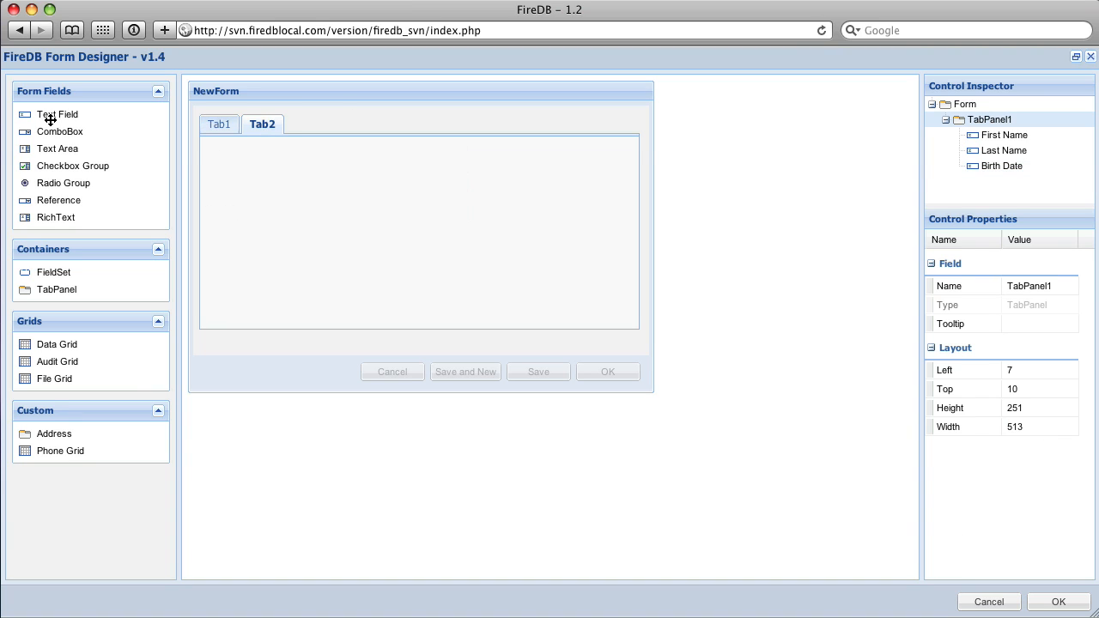
pyautogui.click(230, 127)
pyautogui.click(249, 125)
pyautogui.click(213, 129)
pyautogui.click(256, 129)
pyautogui.moveTo(49, 132); pyautogui.dragTo(340, 161)
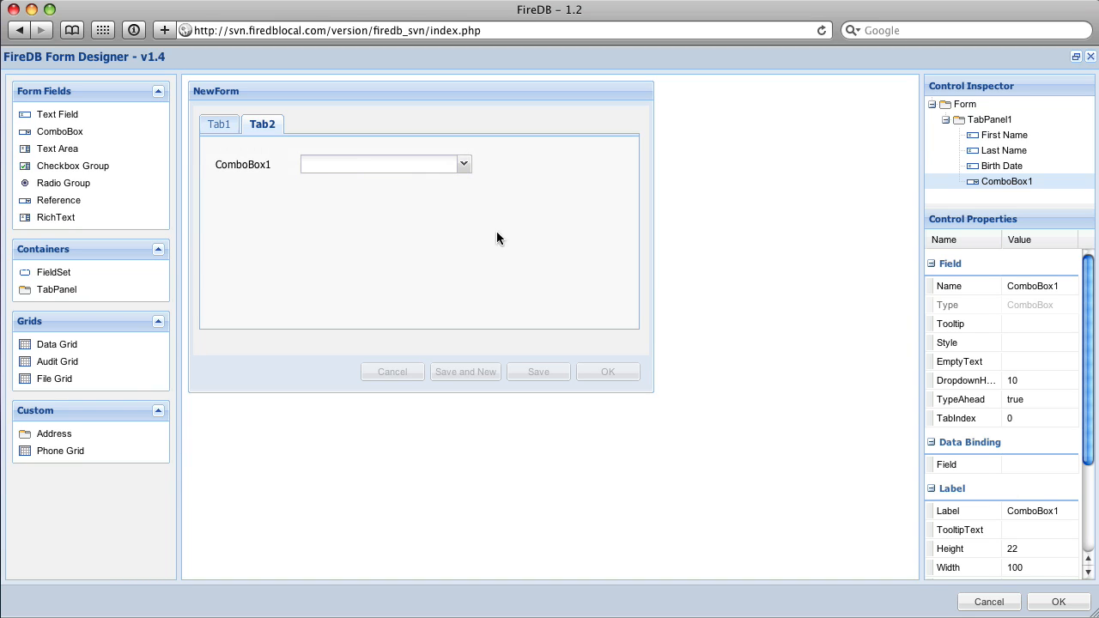
pyautogui.click(1022, 287)
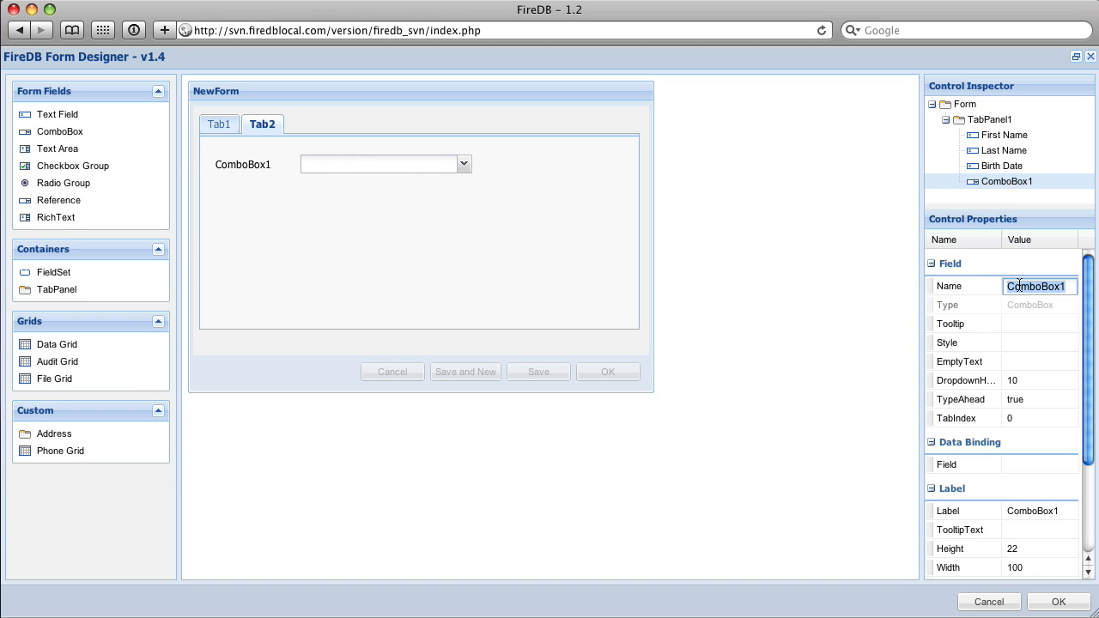
pyautogui.write('Gender')
pyautogui.press('Return')
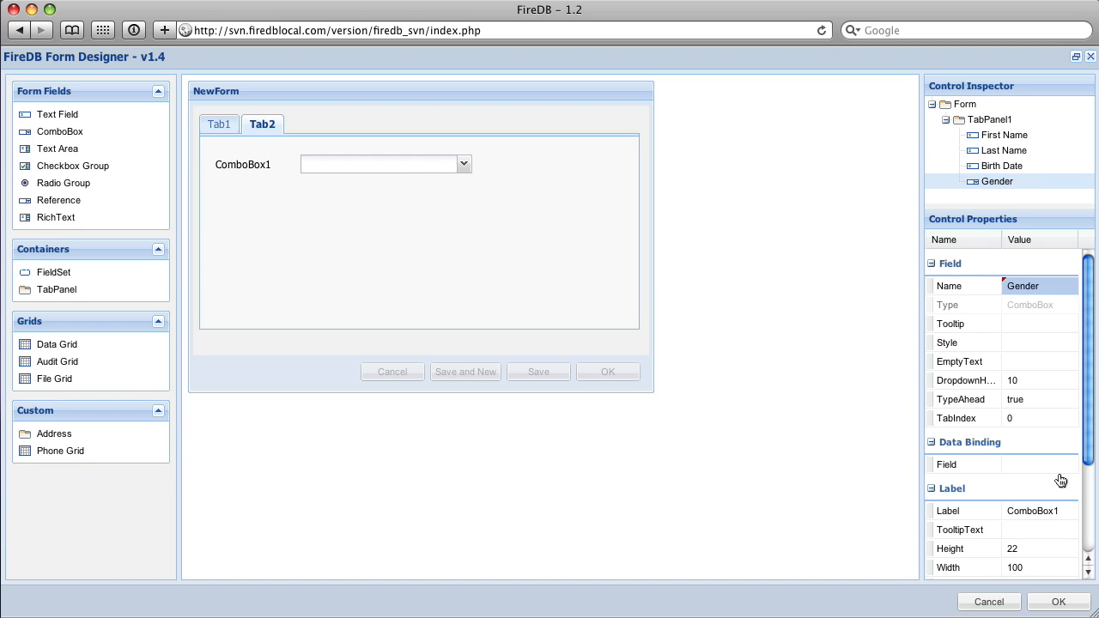
# Set the Gender combo box's tab index to 4 and bind it to the Gender data field.
pyautogui.click(1033, 420)
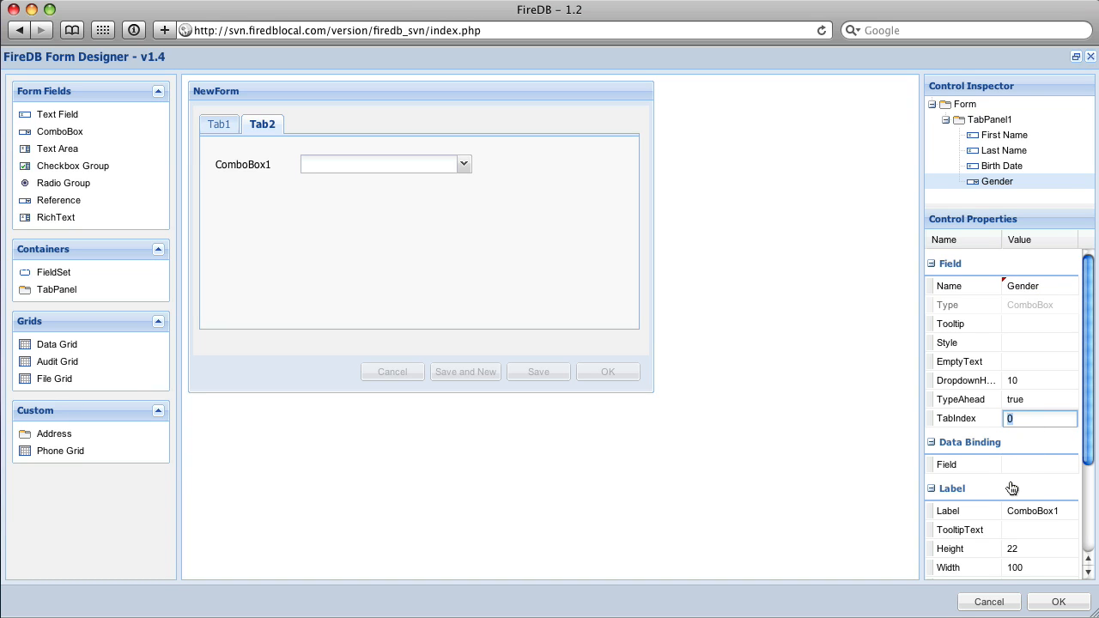
pyautogui.write('1')
pyautogui.press('BackSpace')
pyautogui.write('4')
pyautogui.press('Return')
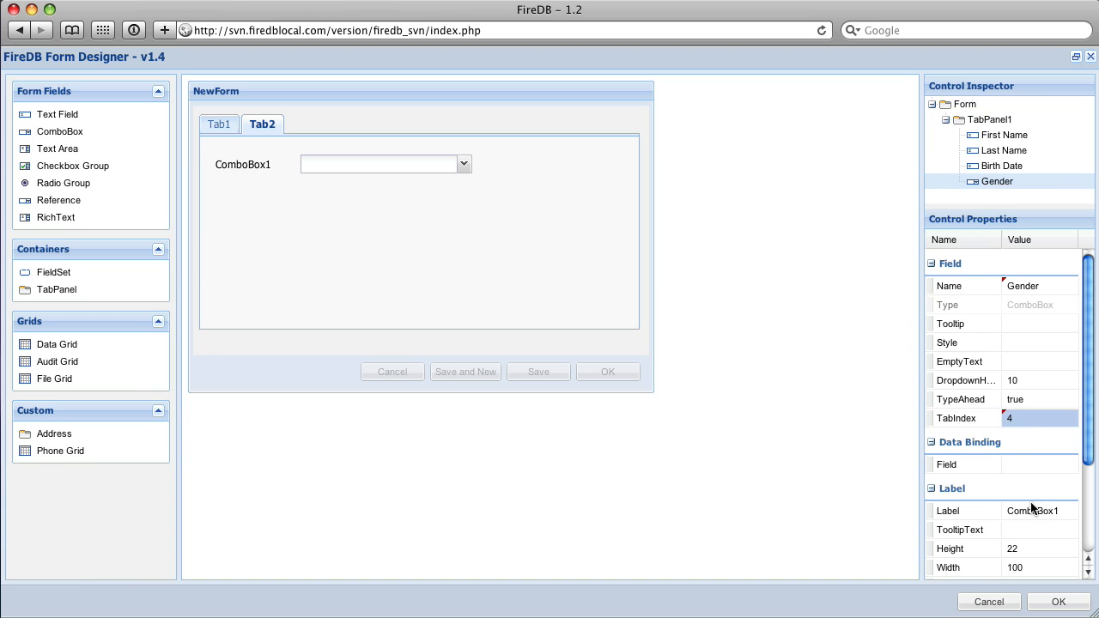
pyautogui.click(1049, 465)
pyautogui.click(1069, 464)
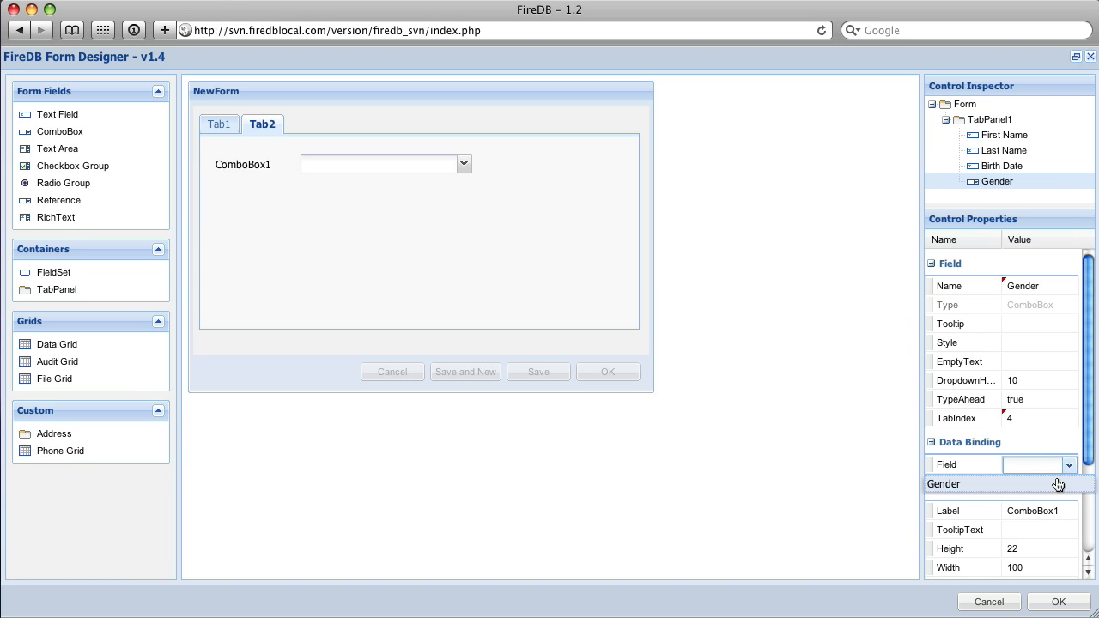
pyautogui.click(1059, 484)
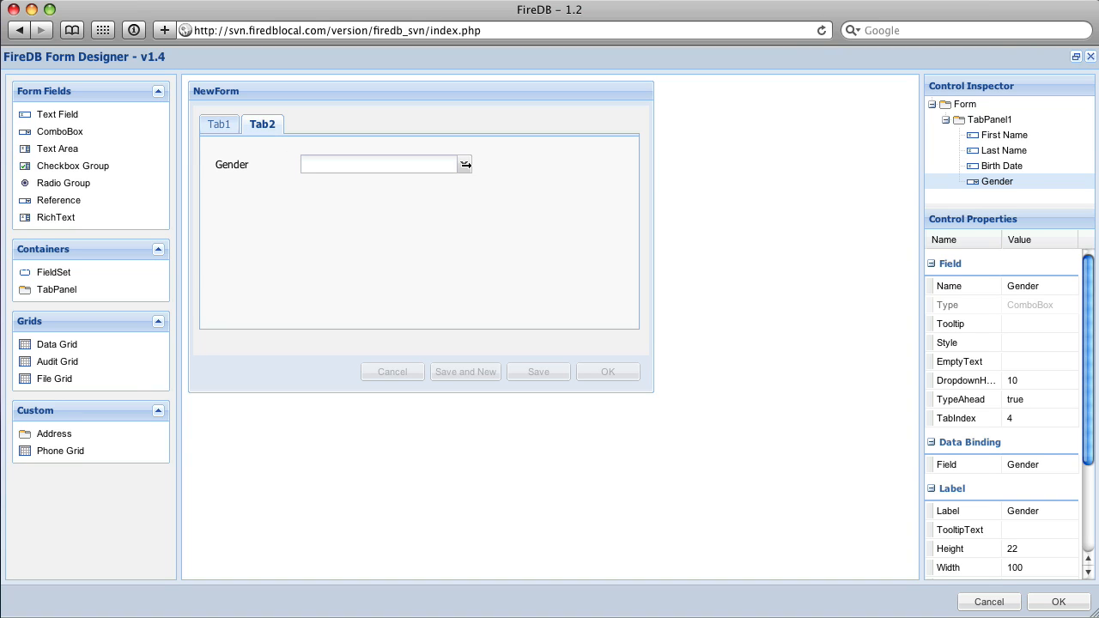
# Set the left position of the First Name field on Tab1 to 120.
pyautogui.moveTo(465, 164); pyautogui.dragTo(342, 171)
pyautogui.click(218, 124)
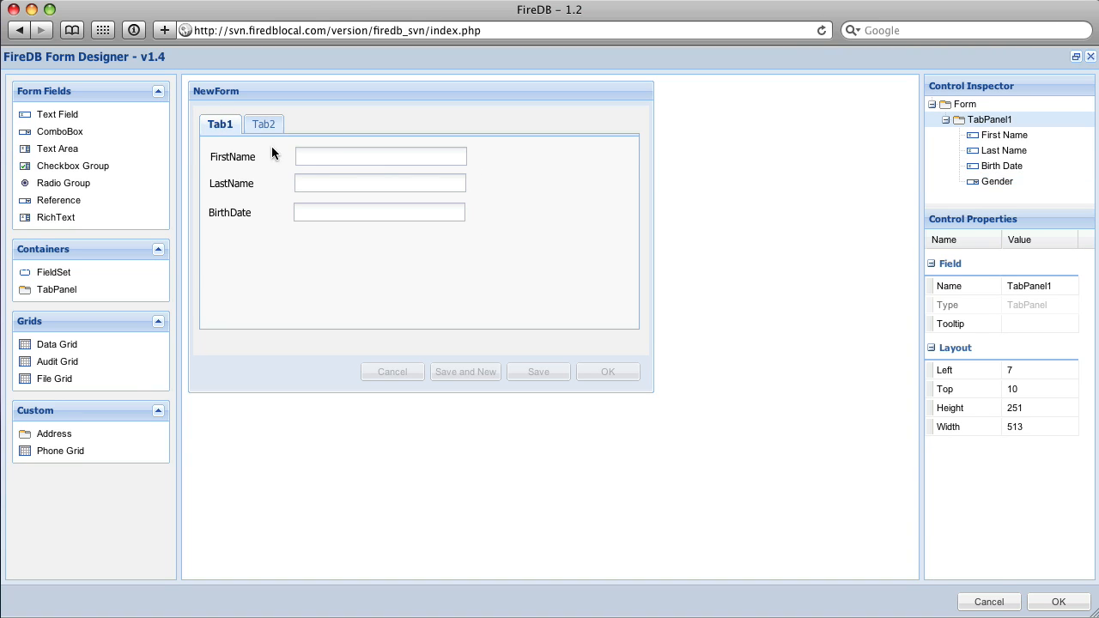
pyautogui.click(336, 162)
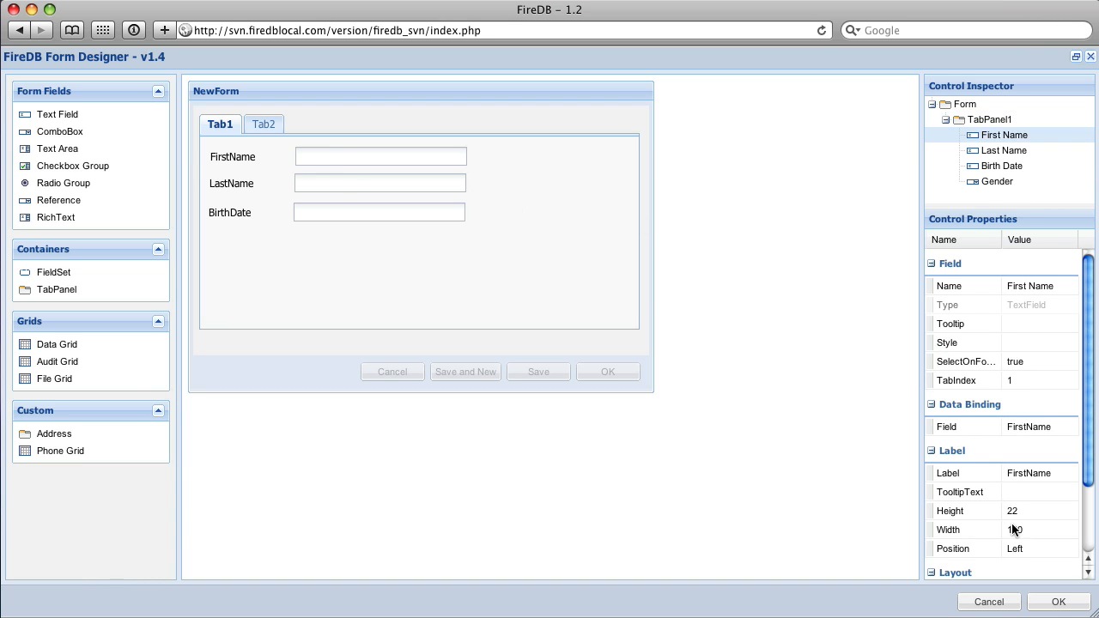
pyautogui.scroll(-3, 1013, 527)
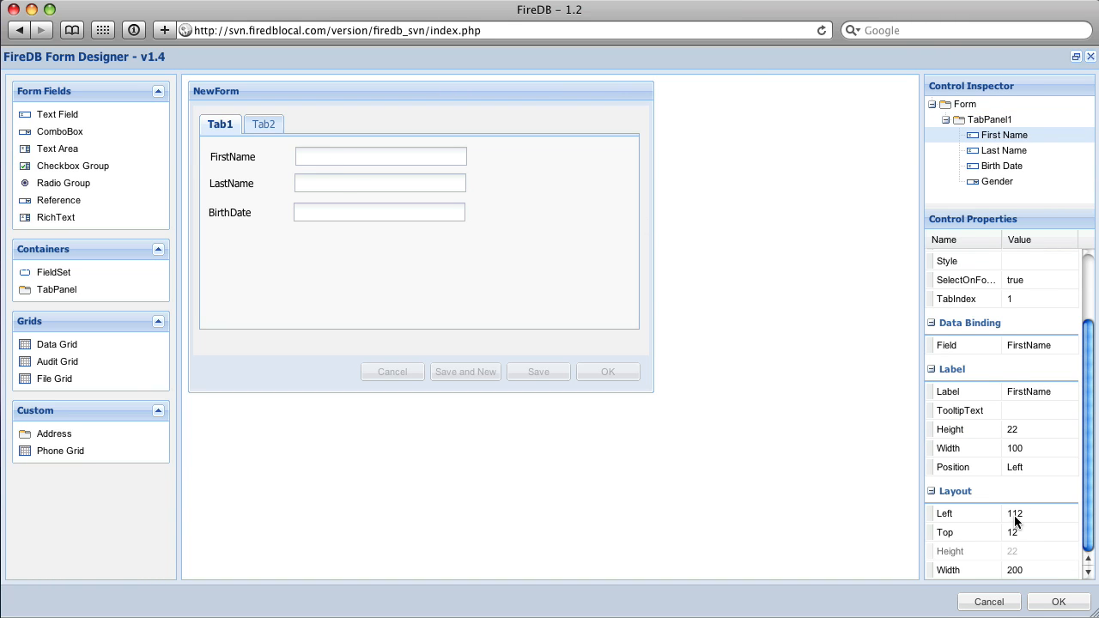
pyautogui.click(1016, 513)
pyautogui.write('110')
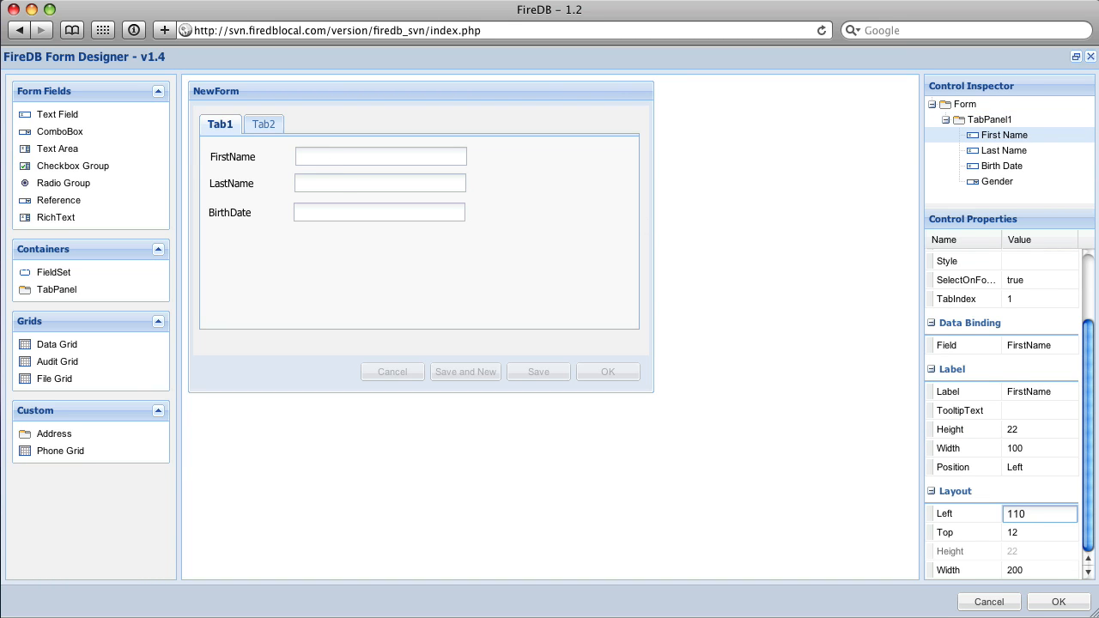
pyautogui.press('BackSpace')
pyautogui.press('BackSpace')
pyautogui.press('BackSpace')
pyautogui.write('120')
pyautogui.press('Return')
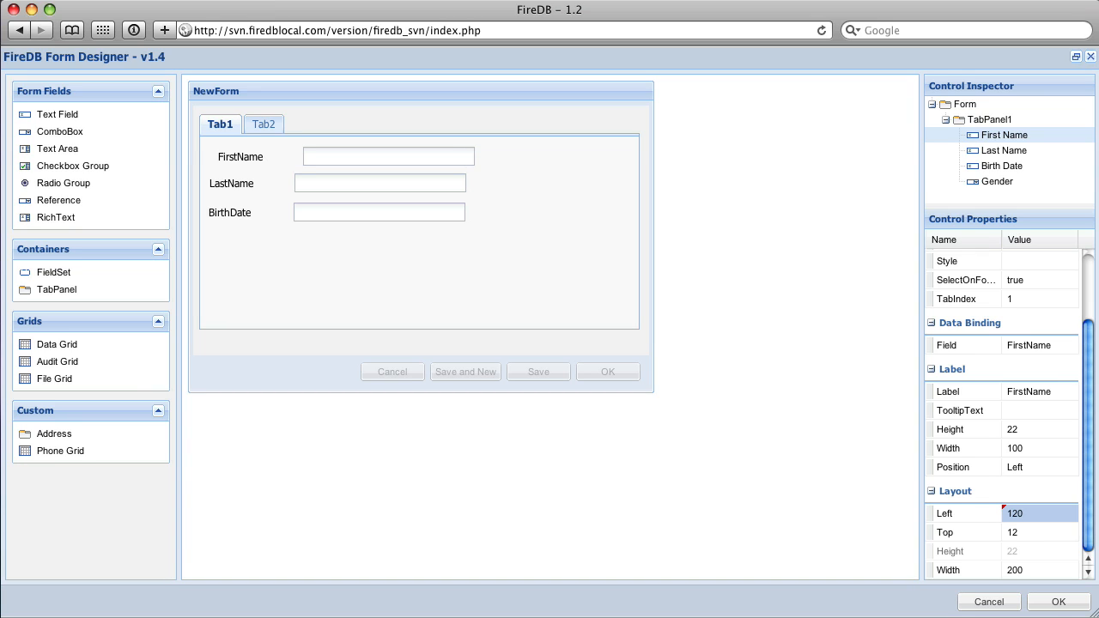
# Set the layout width of the First Name field to 120.
pyautogui.click(1012, 570)
pyautogui.write('1')
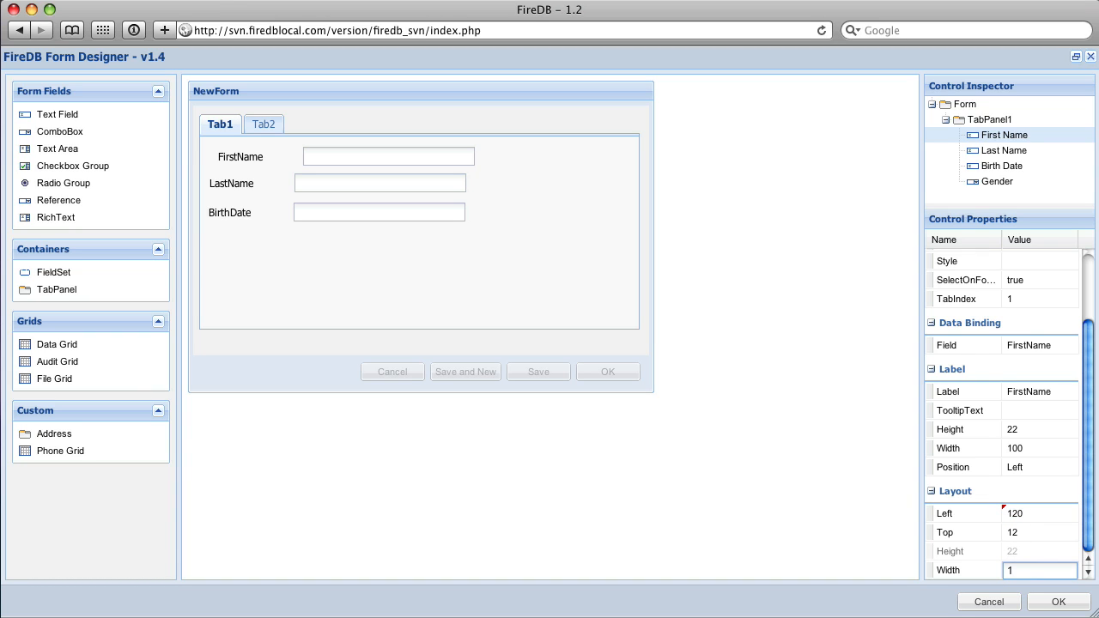
pyautogui.write('20')
pyautogui.press('Return')
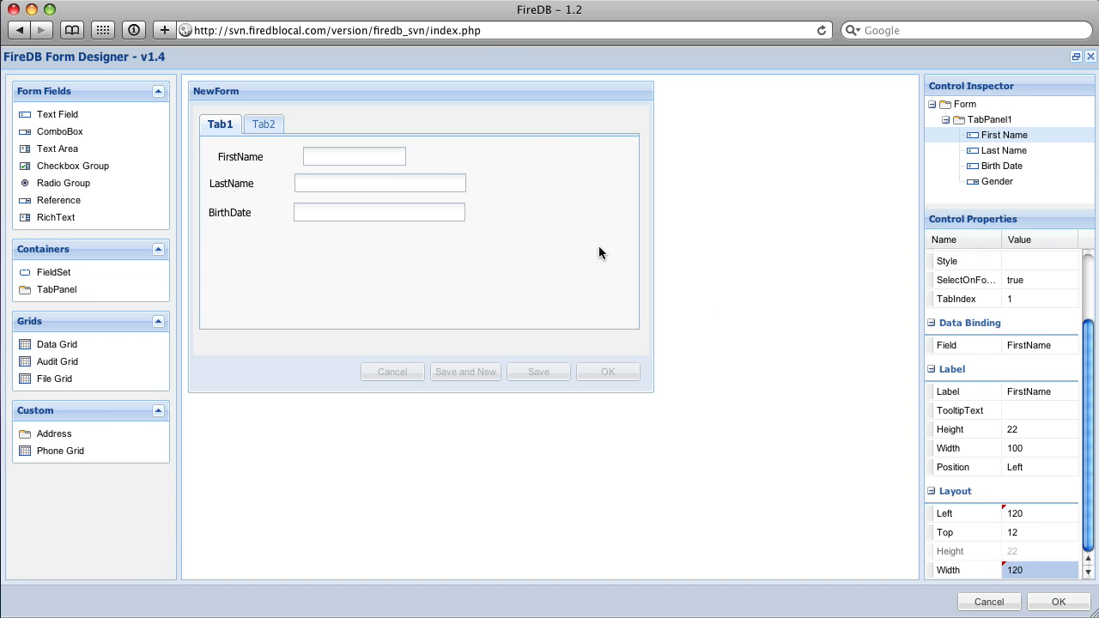
# Set the Last Name field's layout width and left position both to 120.
pyautogui.click(405, 181)
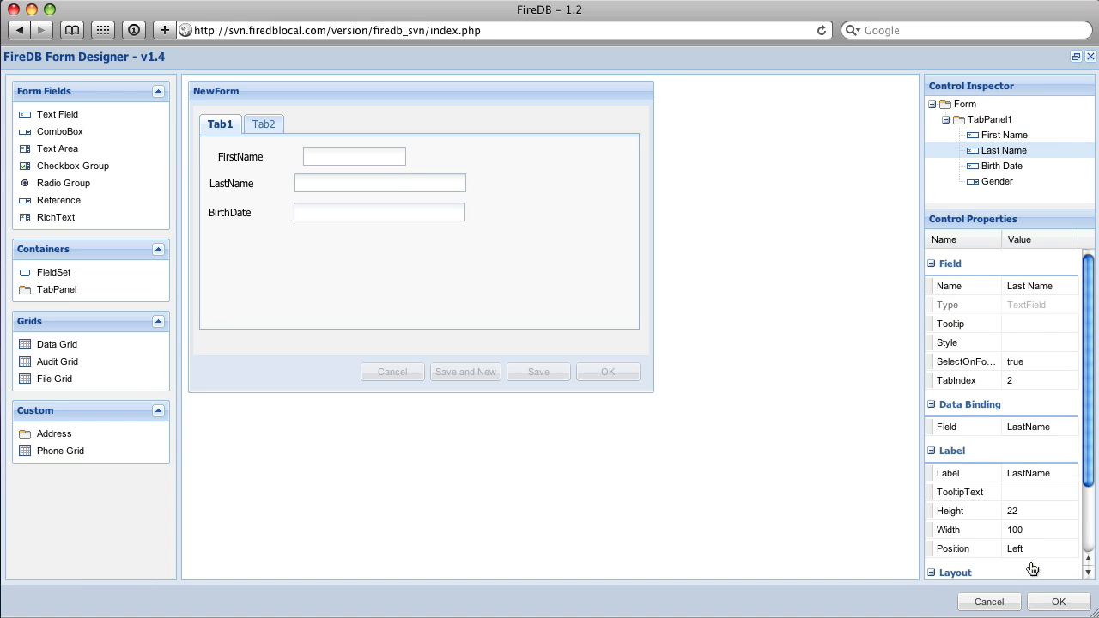
pyautogui.click(1024, 567)
pyautogui.write('120')
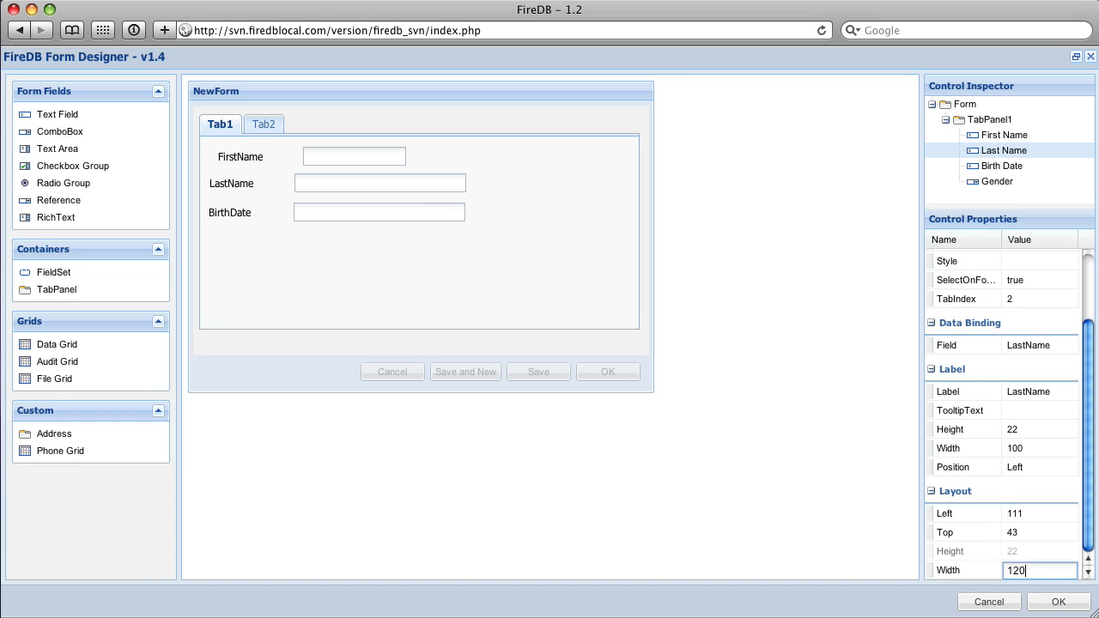
pyautogui.press('Return')
pyautogui.click(1016, 513)
pyautogui.write('120')
pyautogui.press('Return')
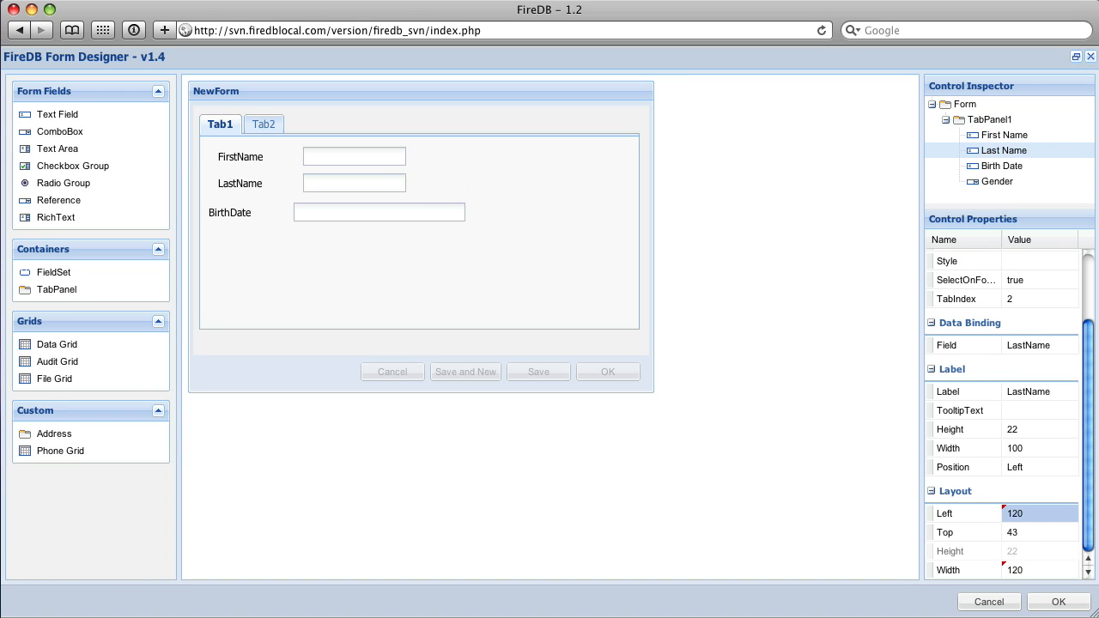
# Set the Birth Date field's layout width and left position both to 120.
pyautogui.click(408, 216)
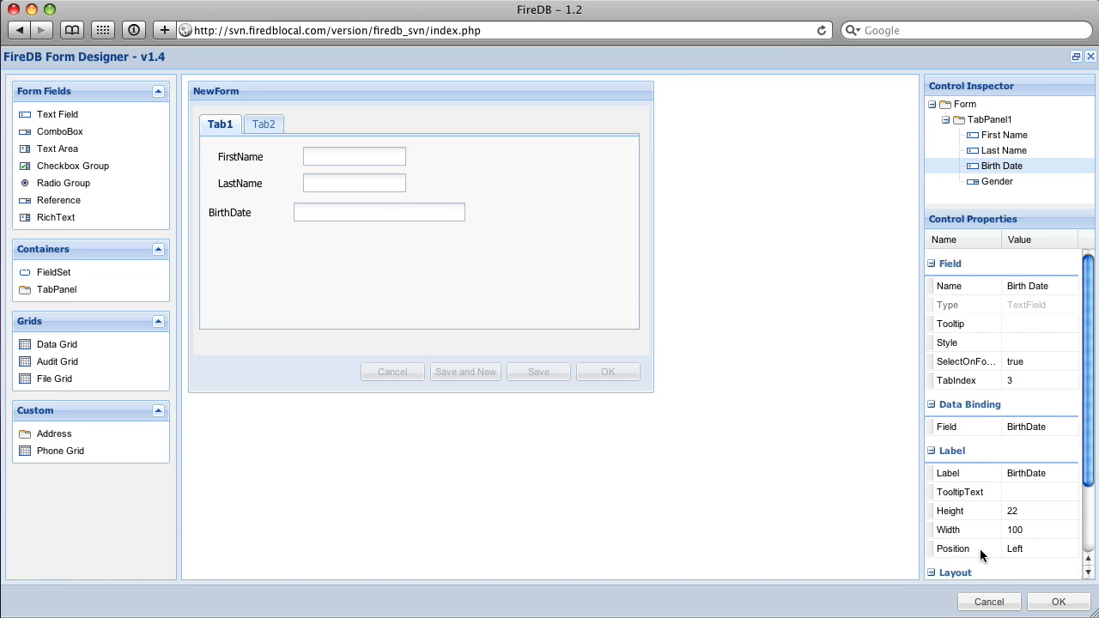
pyautogui.scroll(-3, 980, 548)
pyautogui.click(1018, 571)
pyautogui.write('120')
pyautogui.click(1013, 515)
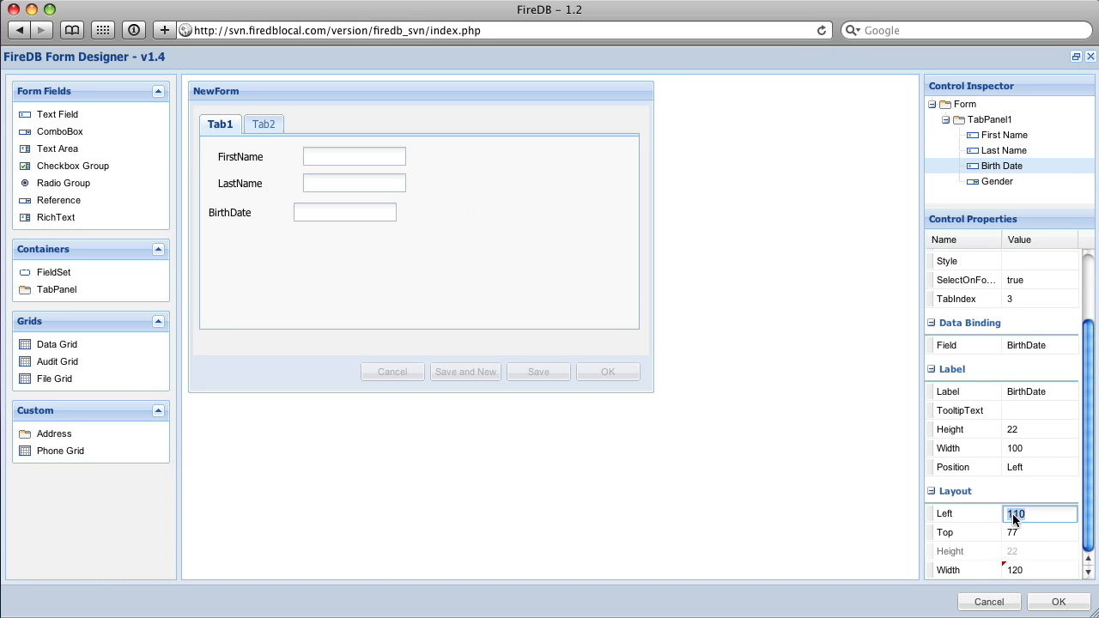
pyautogui.write('120')
pyautogui.press('Return')
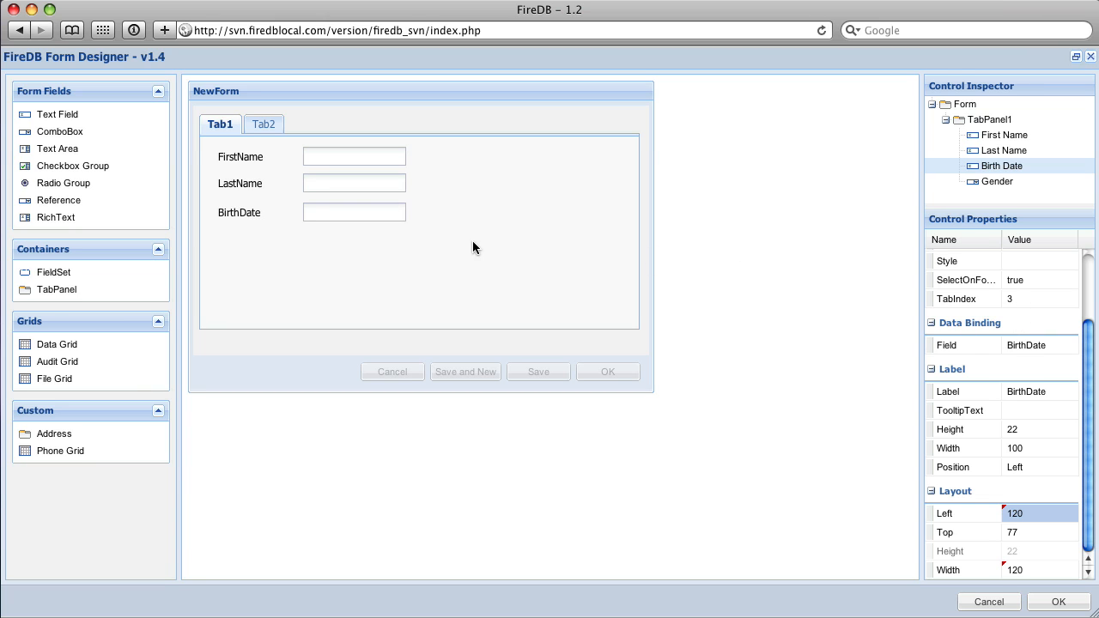
# Save the form design and close the mypeople form list and field list.
pyautogui.click(1077, 608)
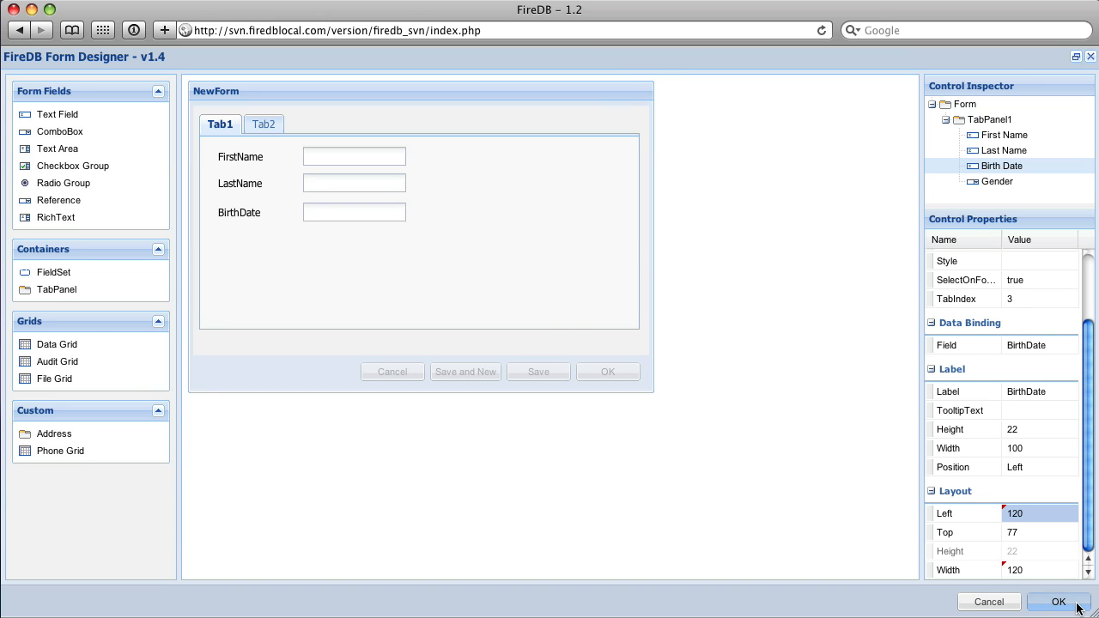
pyautogui.click(320, 162)
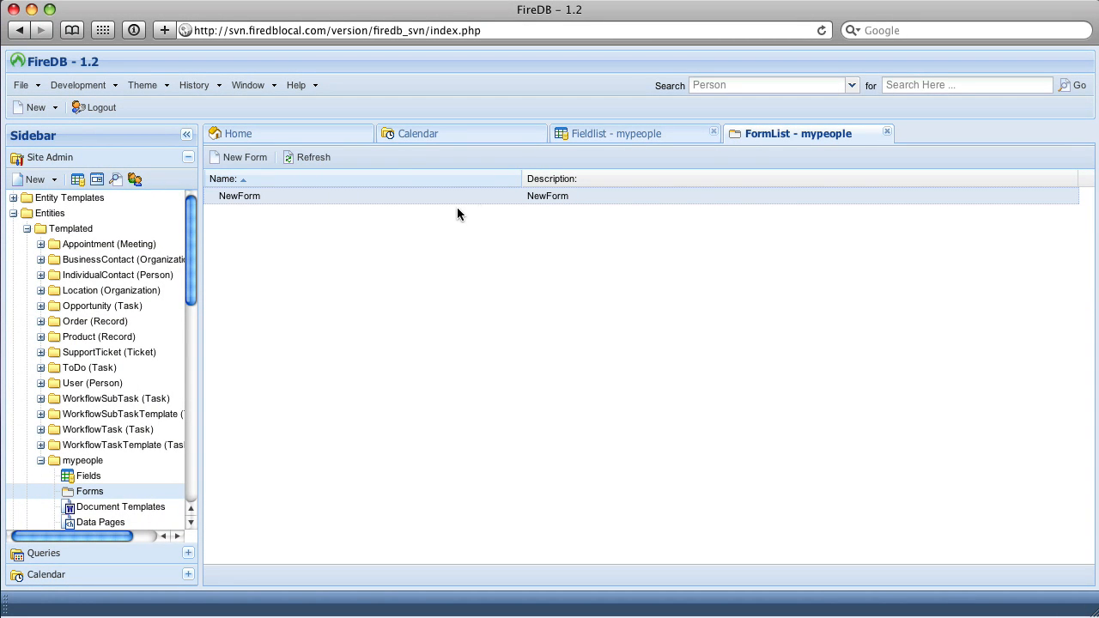
pyautogui.click(889, 133)
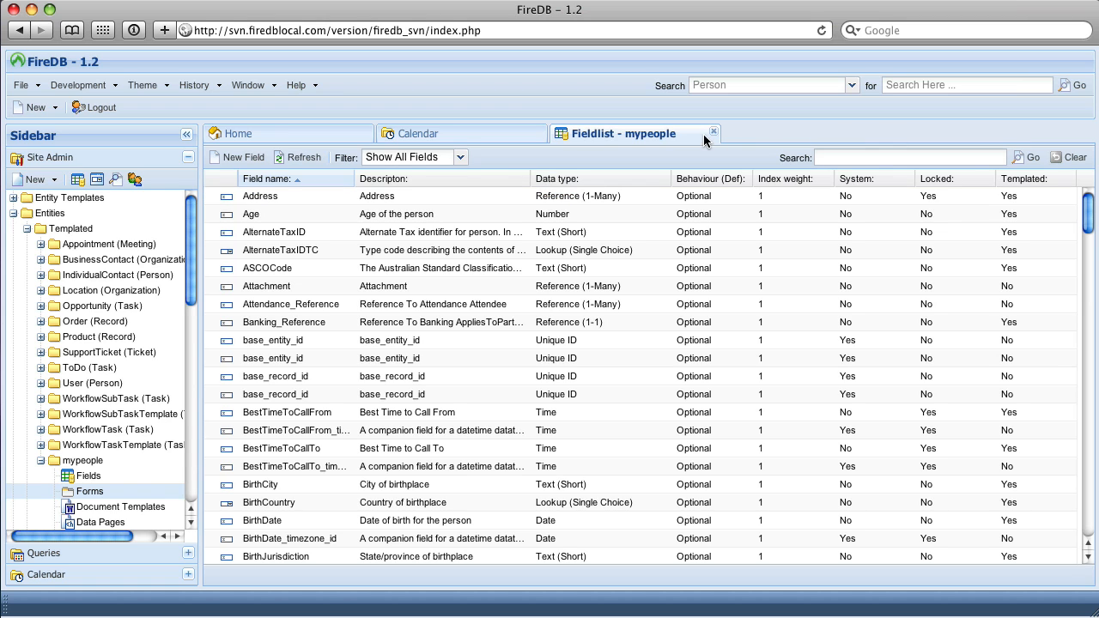
pyautogui.click(712, 133)
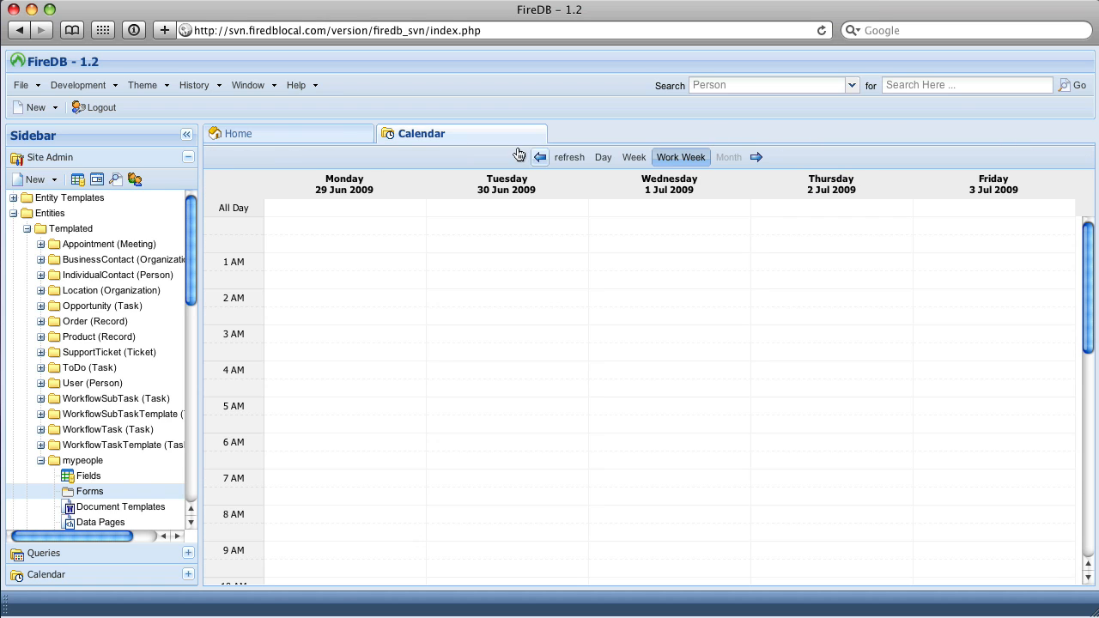
# Create a new query in Personal Queries with My People as both its name and its description.
pyautogui.click(45, 553)
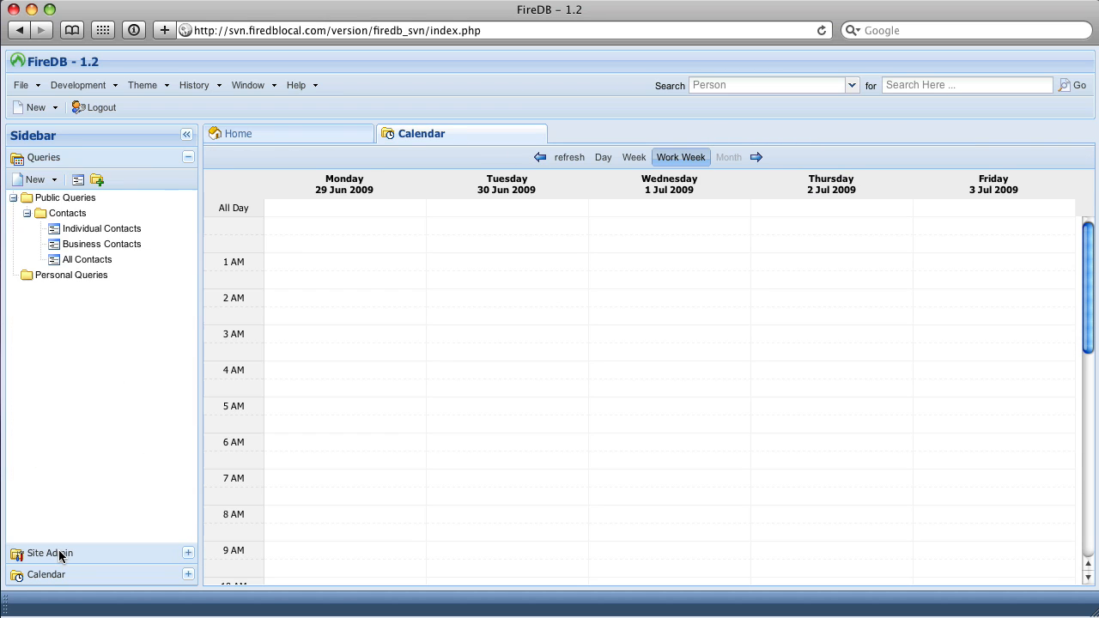
pyautogui.rightClick(63, 281)
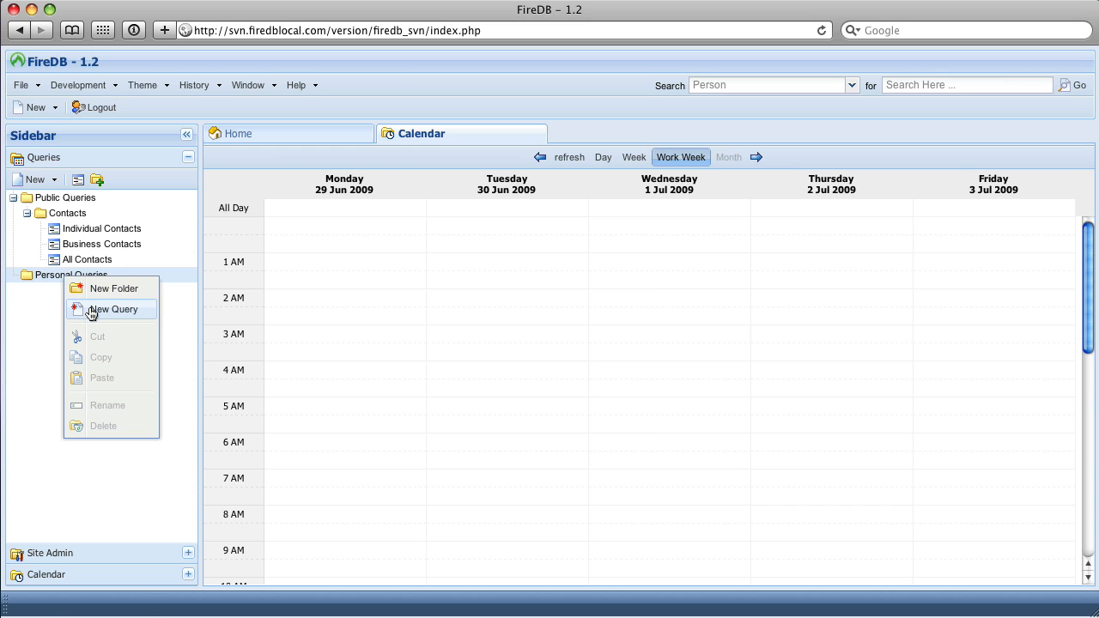
pyautogui.click(92, 311)
pyautogui.write('My People')
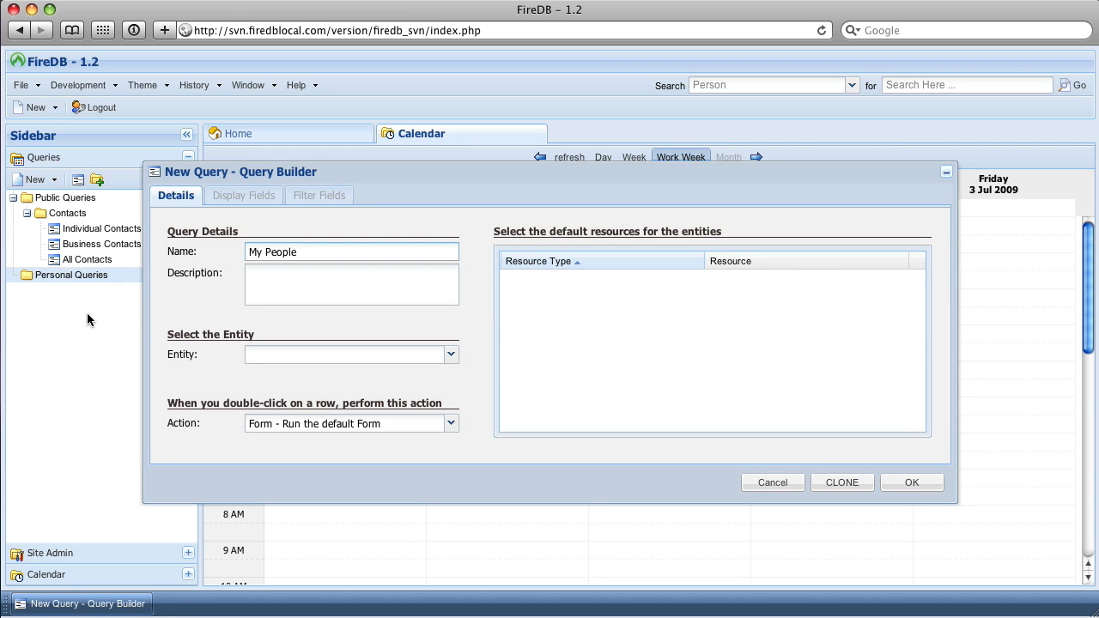
pyautogui.click(277, 298)
pyautogui.write('My People')
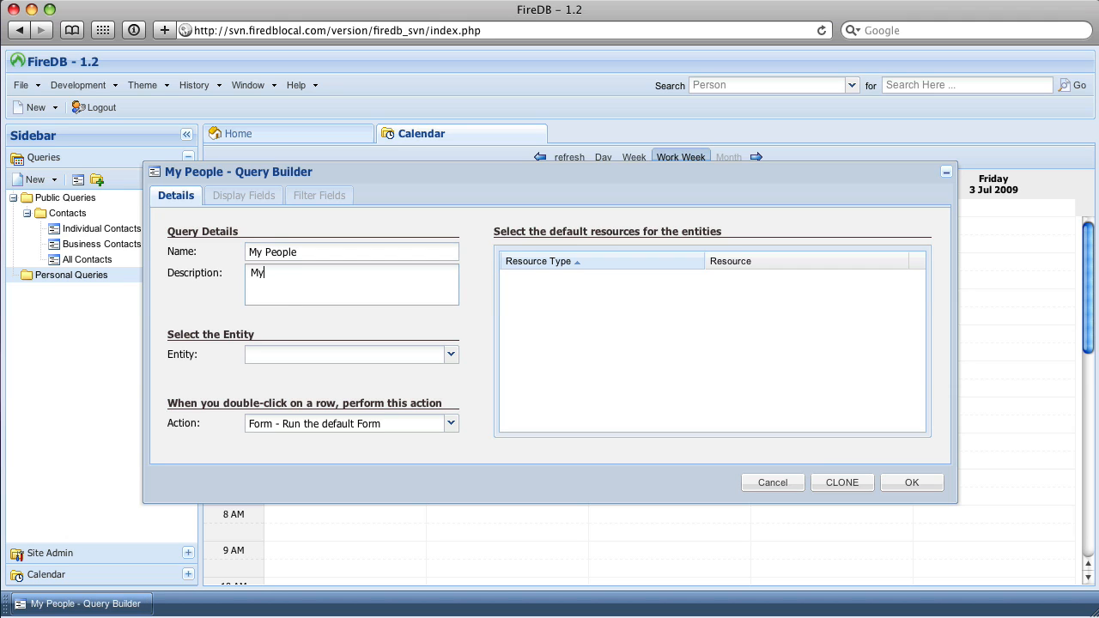
# Base the query on the mypeople entity and assign NewForm as its default form resource.
pyautogui.click(345, 348)
pyautogui.write('my')
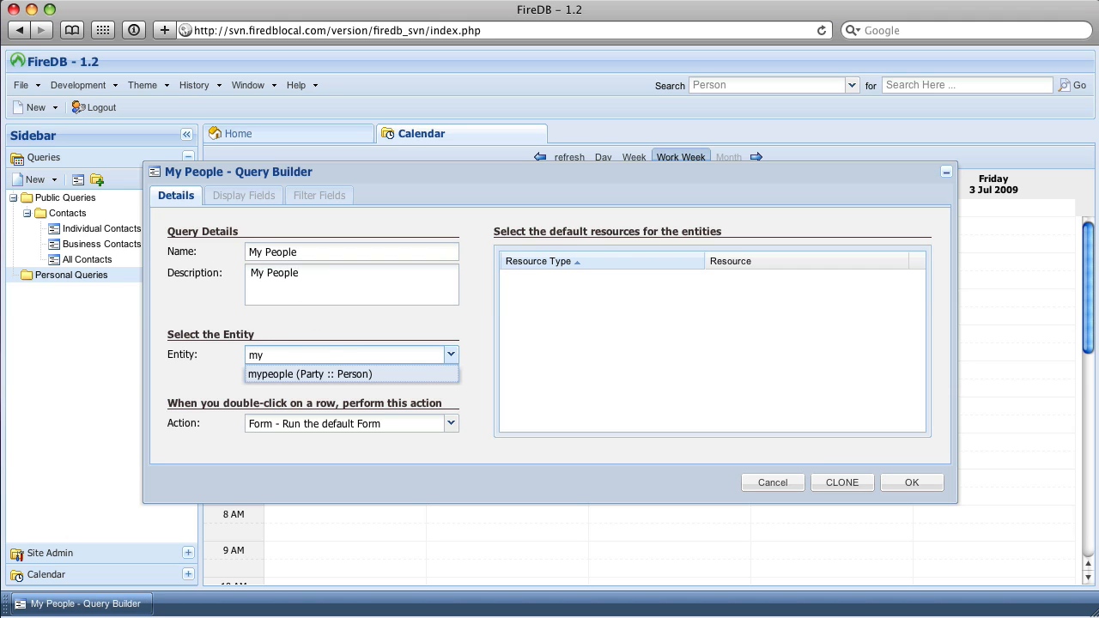
pyautogui.press('Return')
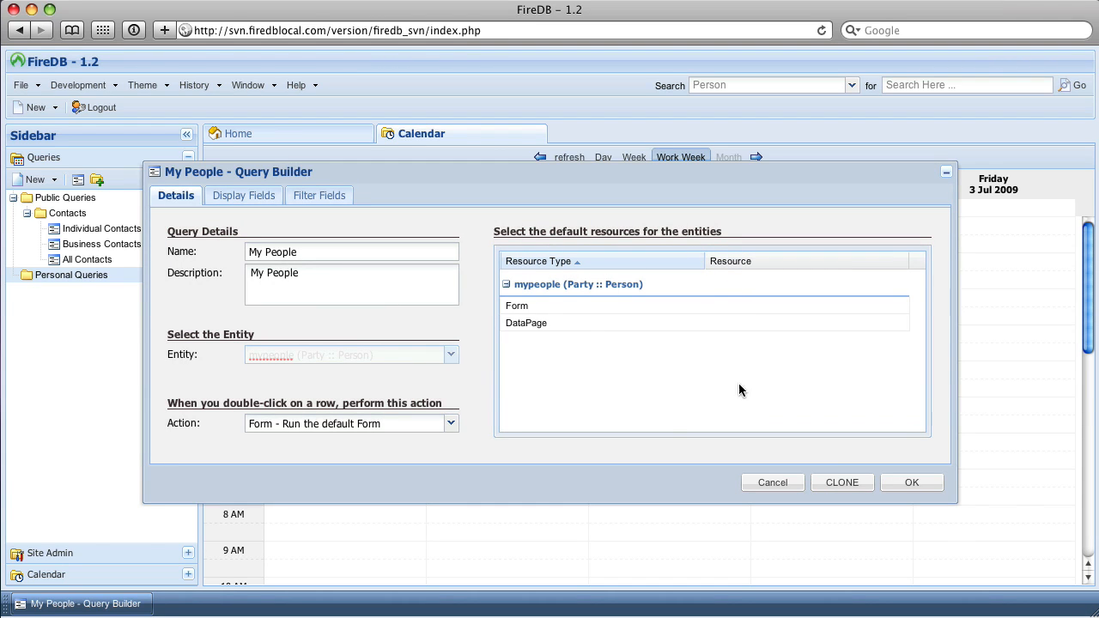
pyautogui.doubleClick(800, 309)
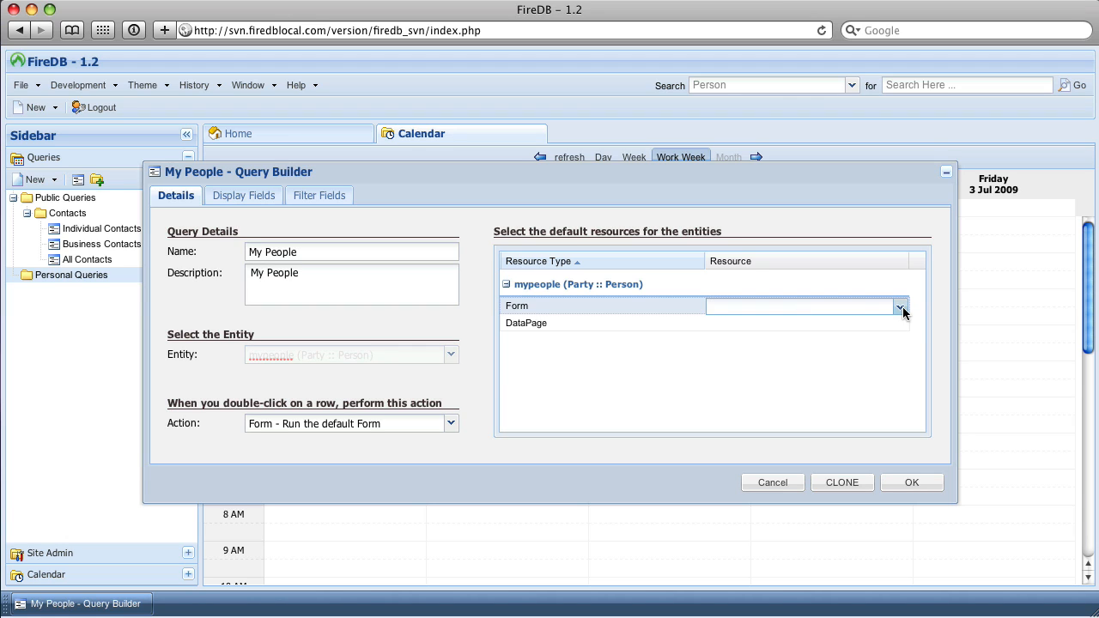
pyautogui.click(903, 308)
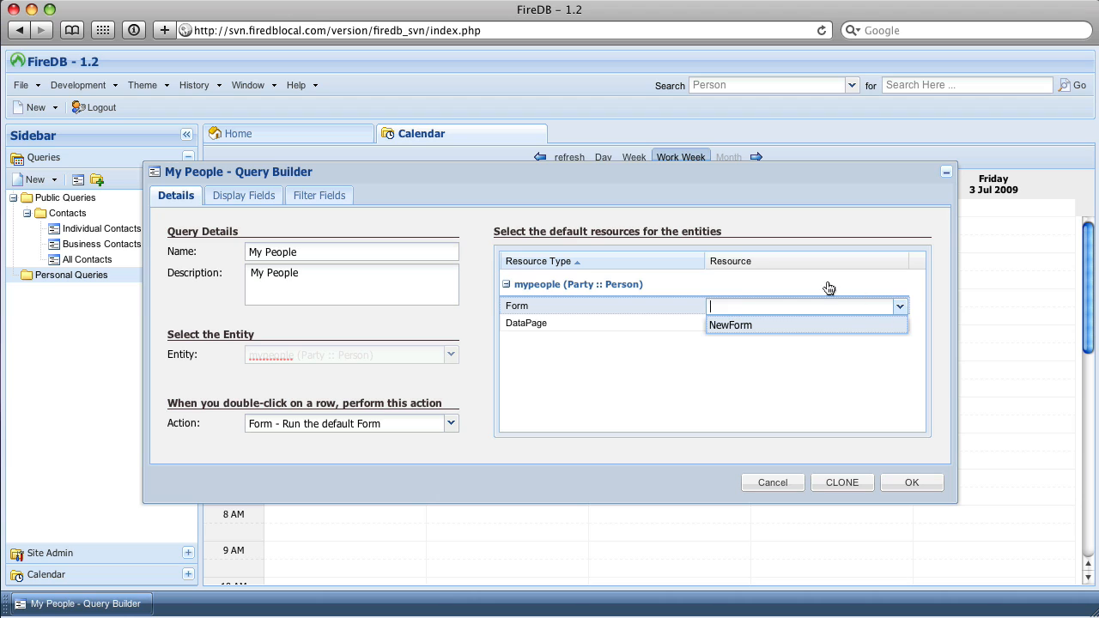
pyautogui.click(730, 326)
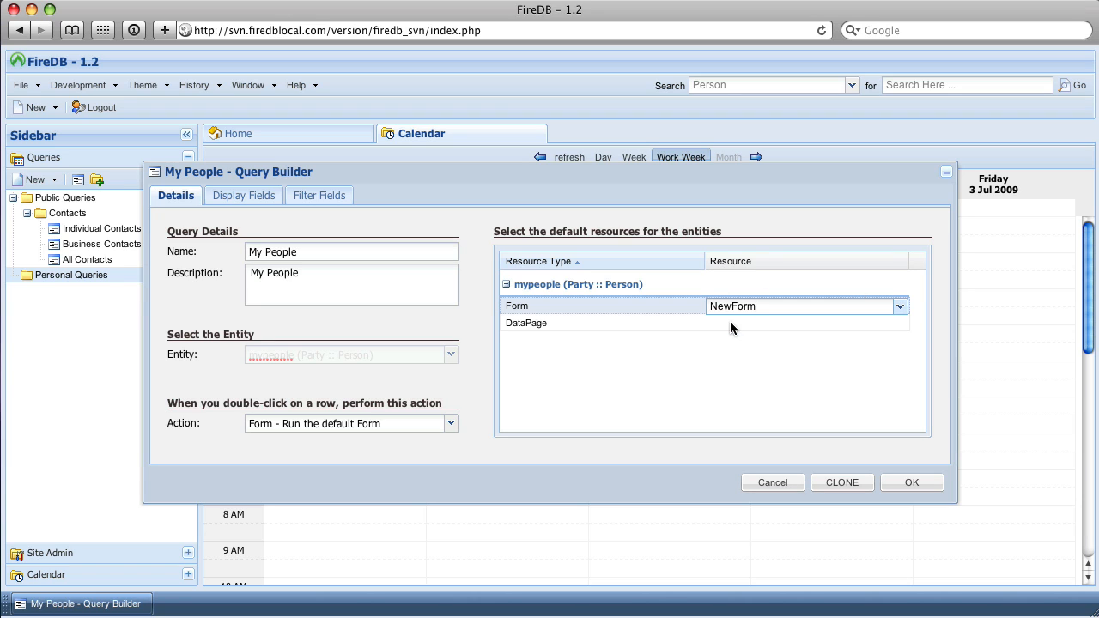
pyautogui.click(775, 371)
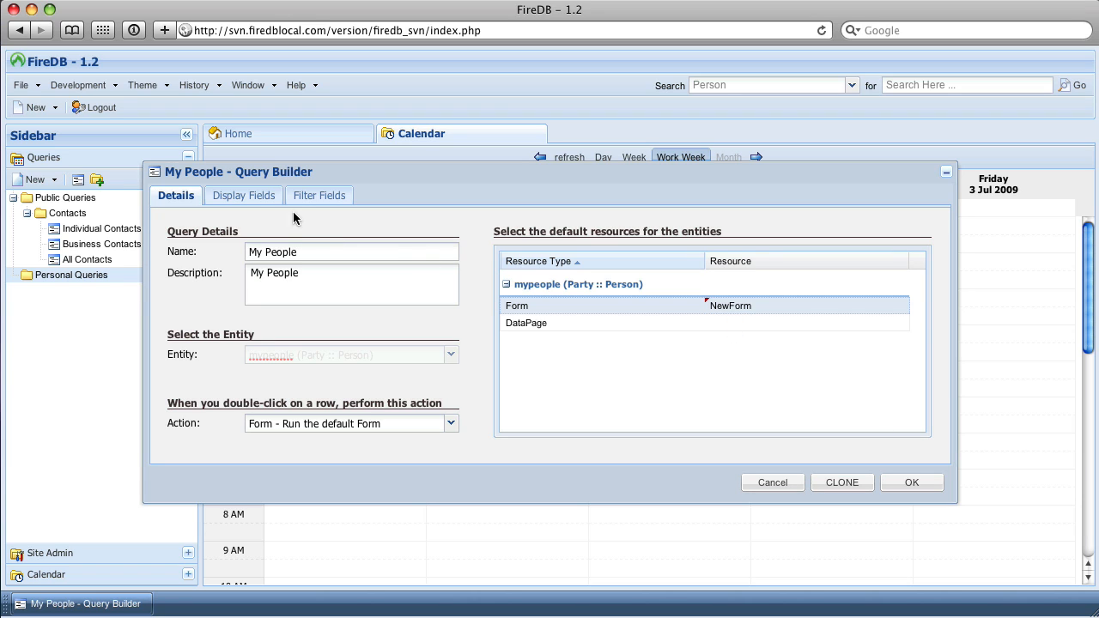
# Add FirstName, LastName, BirthDate and Gender to the query's display fields, in that order.
pyautogui.click(267, 200)
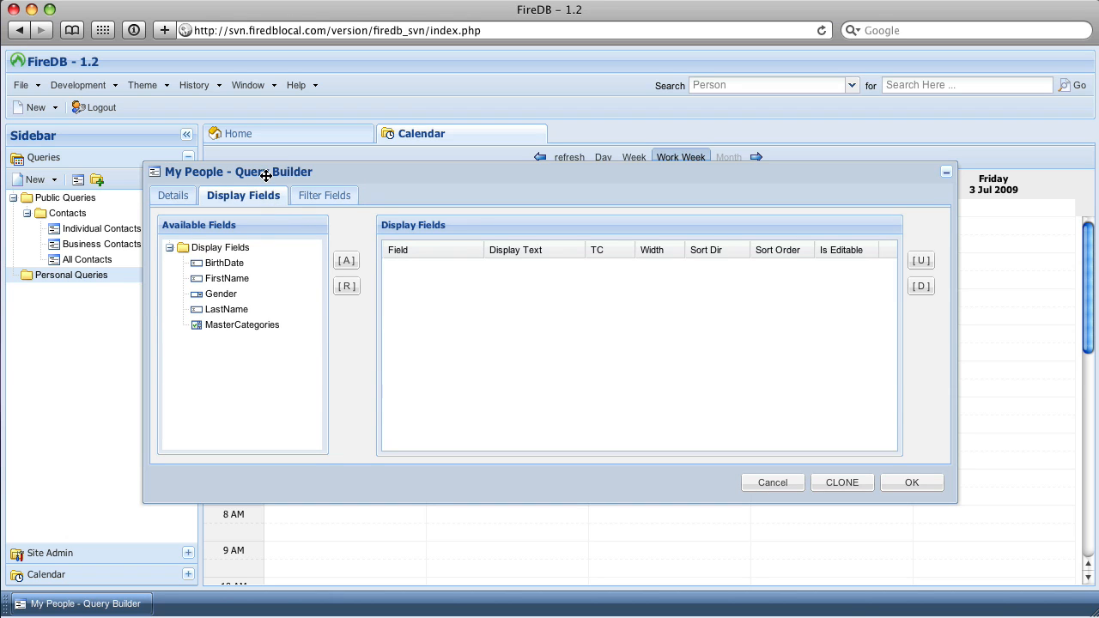
pyautogui.doubleClick(227, 279)
pyautogui.doubleClick(217, 310)
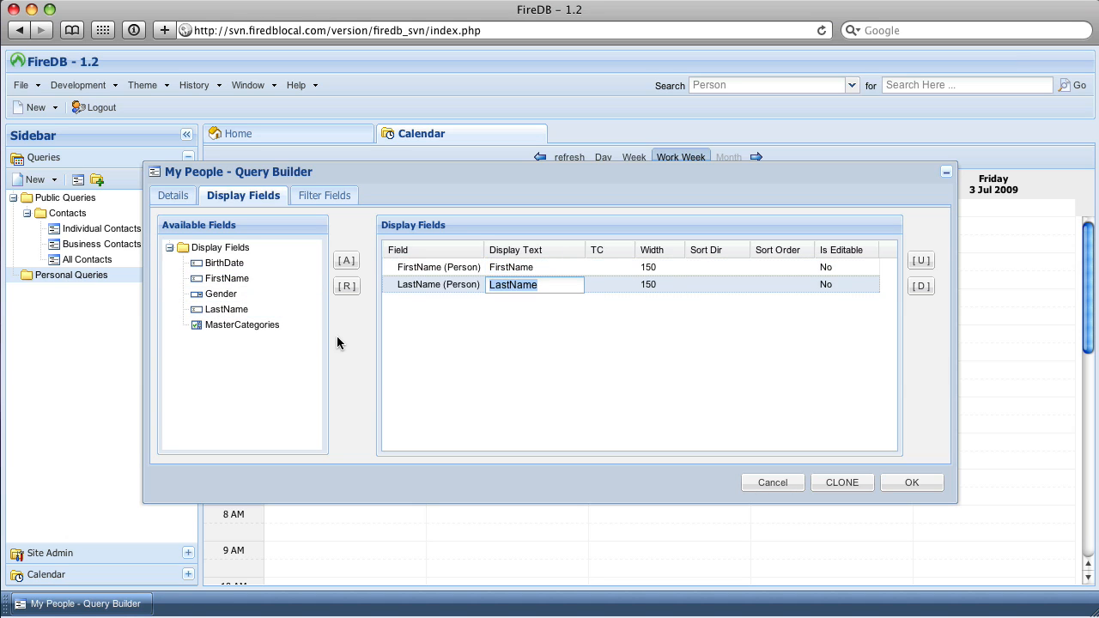
pyautogui.doubleClick(207, 266)
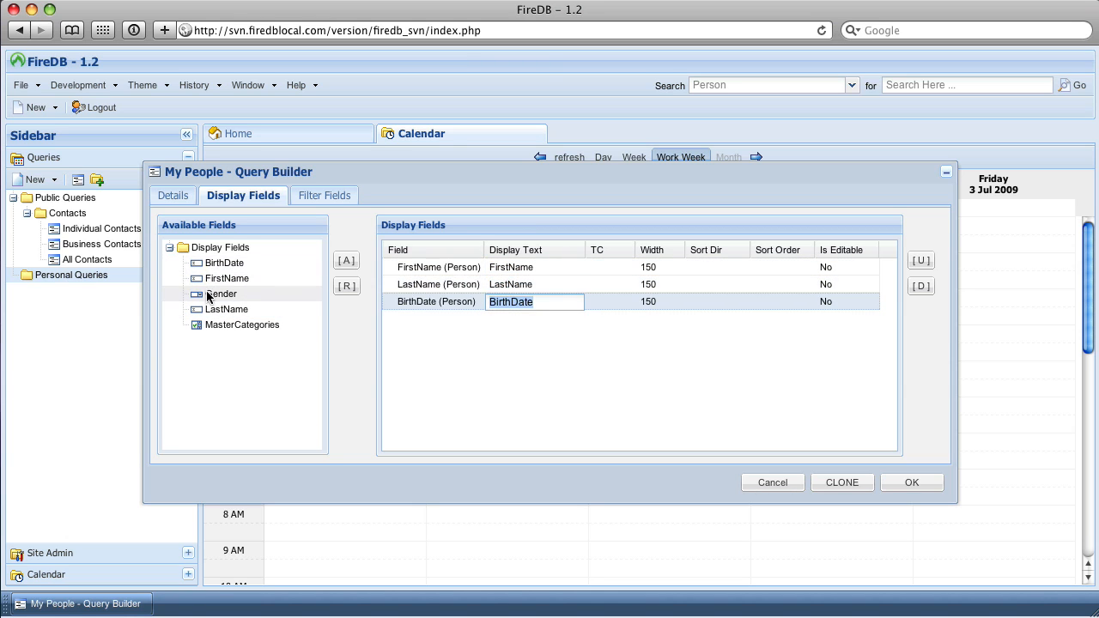
pyautogui.click(208, 295)
pyautogui.doubleClick(209, 296)
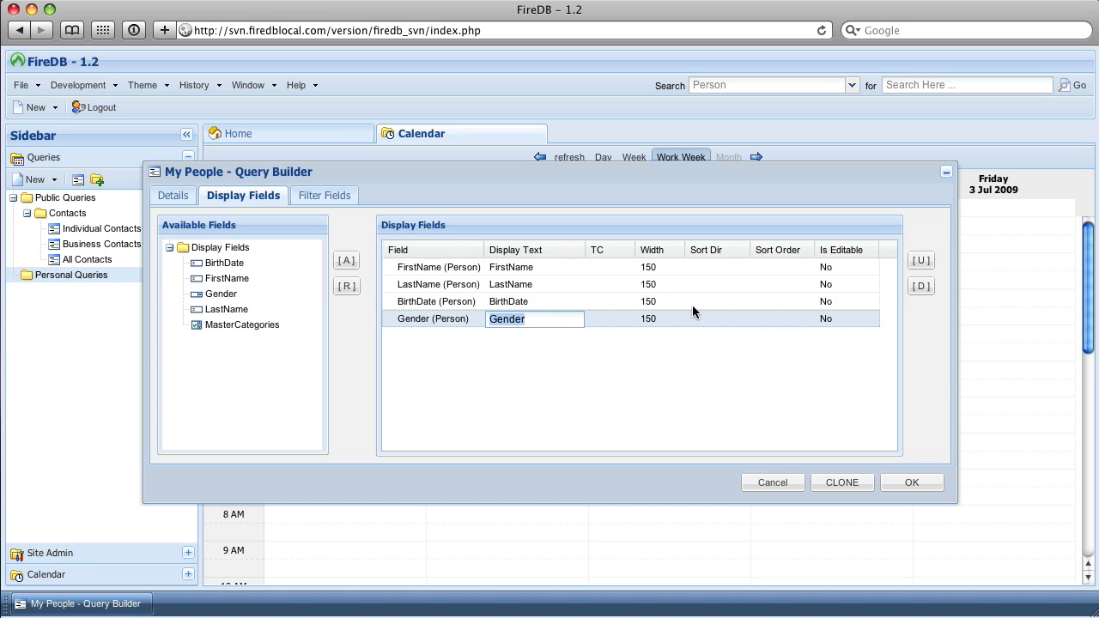
# Make the FirstName and LastName display fields editable by setting Is Editable to Yes.
pyautogui.click(817, 281)
pyautogui.doubleClick(823, 272)
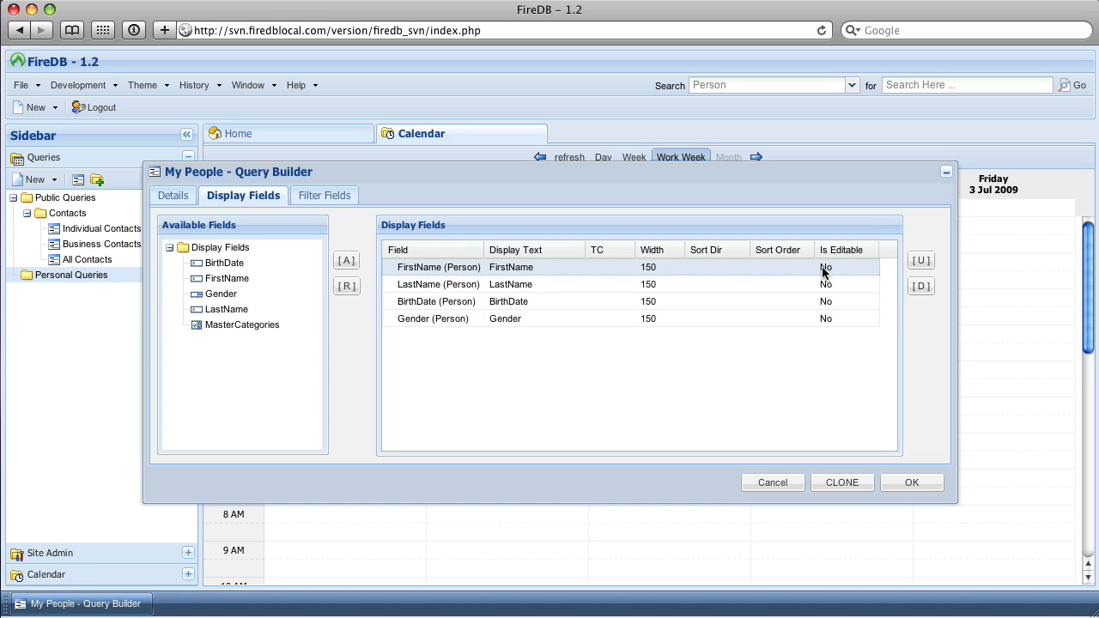
pyautogui.press('Down')
pyautogui.press('Return')
pyautogui.doubleClick(824, 285)
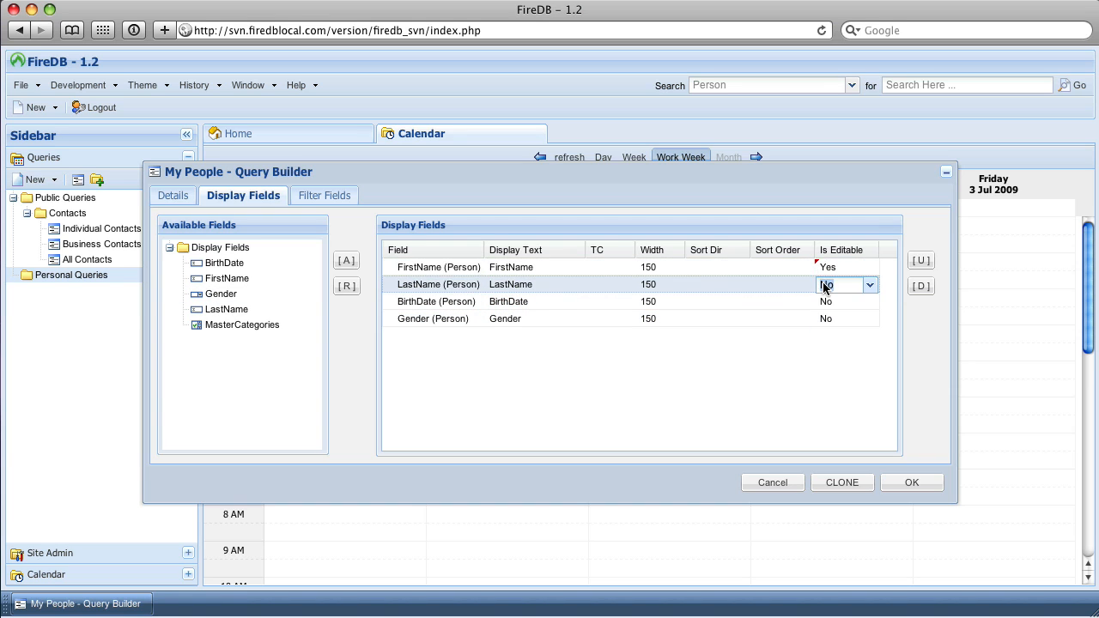
pyautogui.press('Down')
pyautogui.press('Return')
pyautogui.click(745, 379)
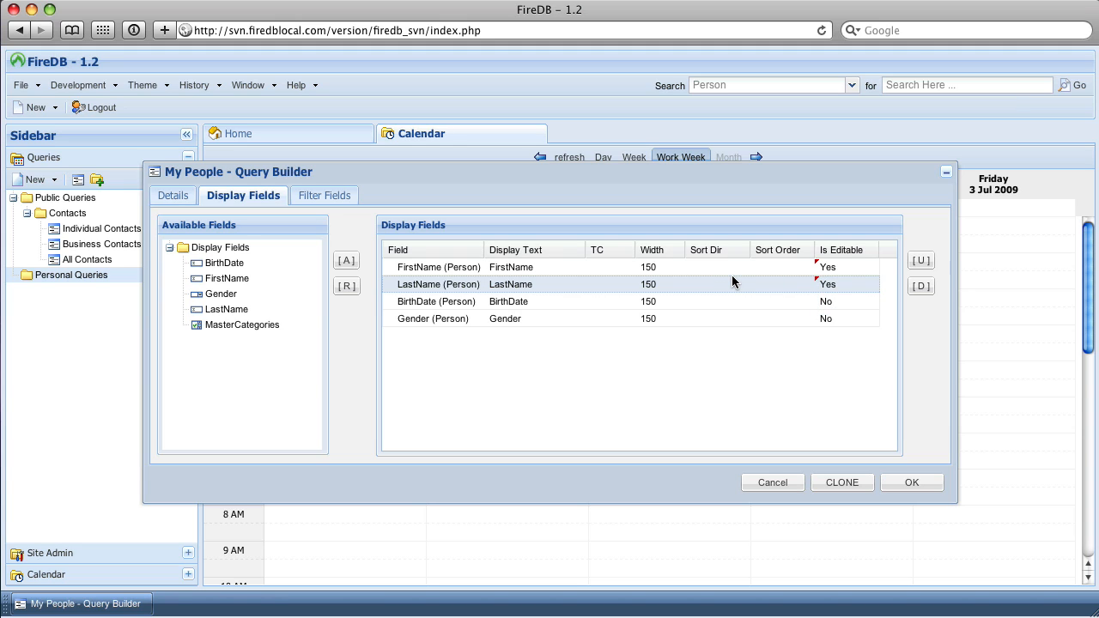
# Sort the query by LastName ascending with sort order 1, and save the query without any filter fields.
pyautogui.doubleClick(716, 285)
pyautogui.press('Down')
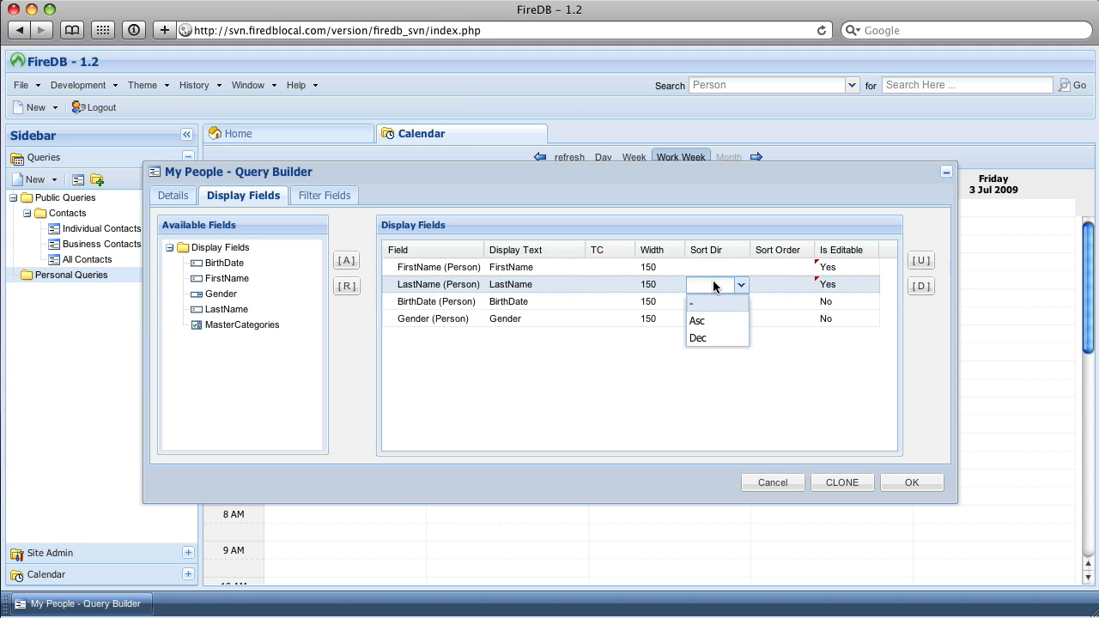
pyautogui.press('Down')
pyautogui.press('Down')
pyautogui.press('Up')
pyautogui.press('Return')
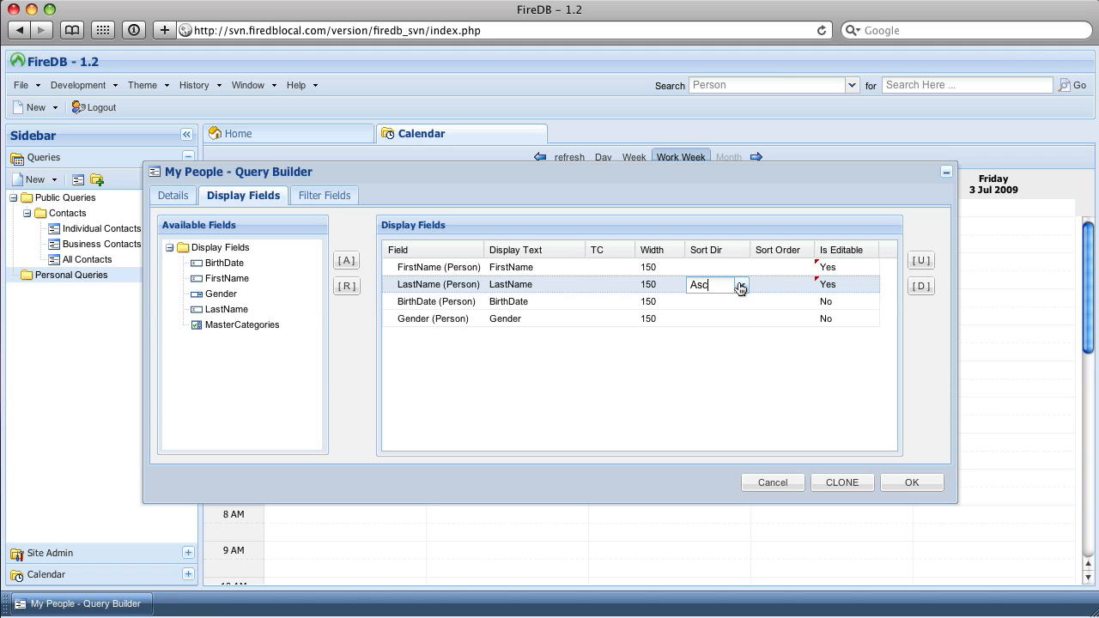
pyautogui.doubleClick(780, 286)
pyautogui.write('1')
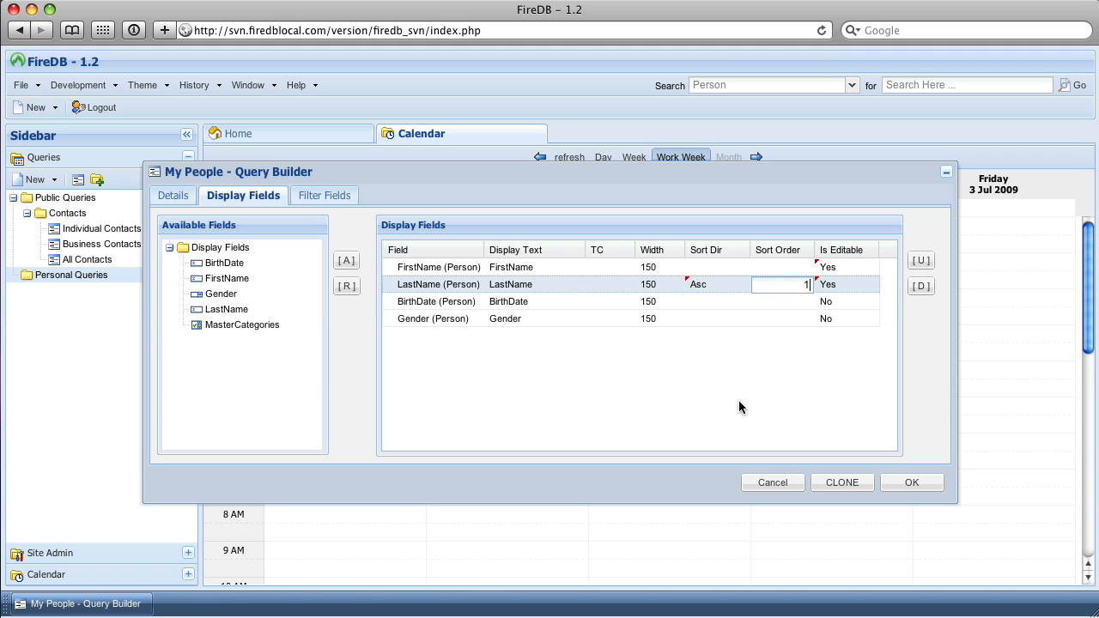
pyautogui.press('Return')
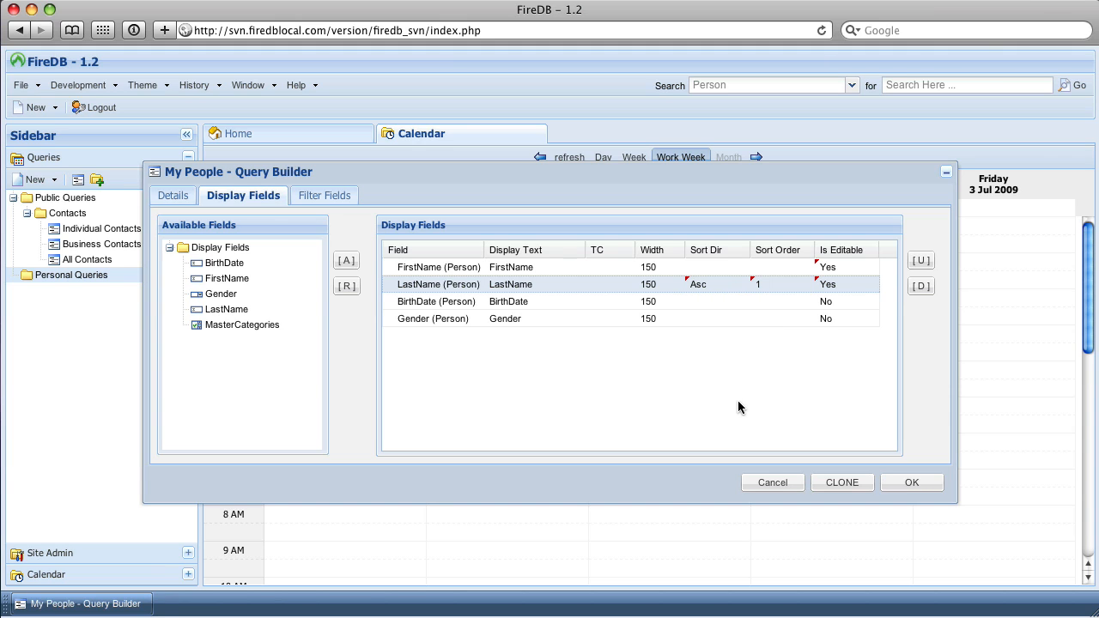
pyautogui.click(300, 196)
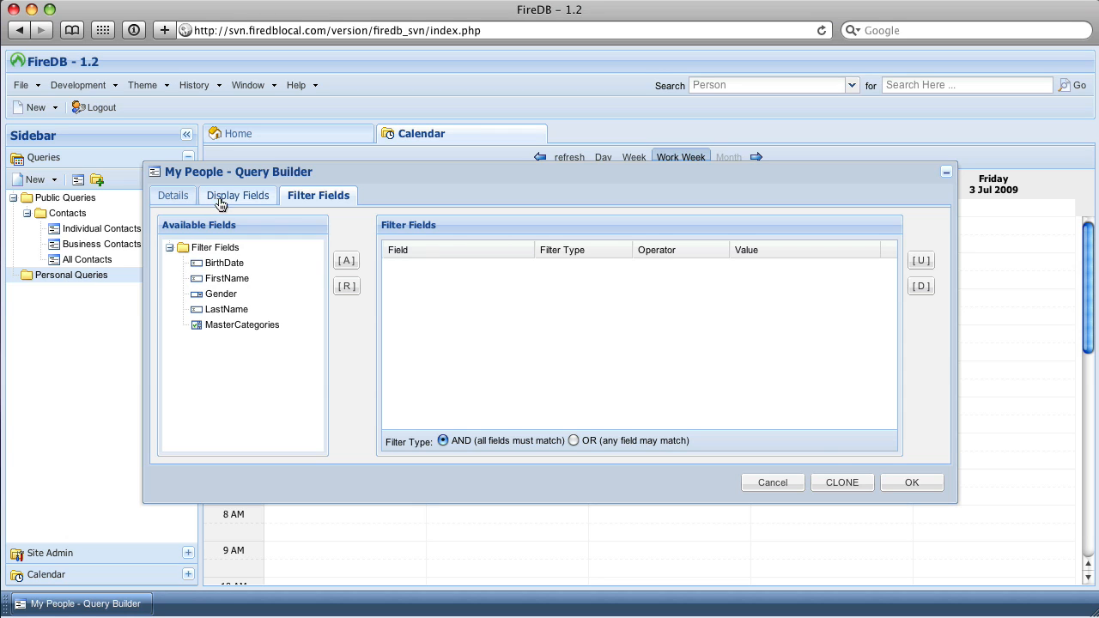
pyautogui.click(902, 483)
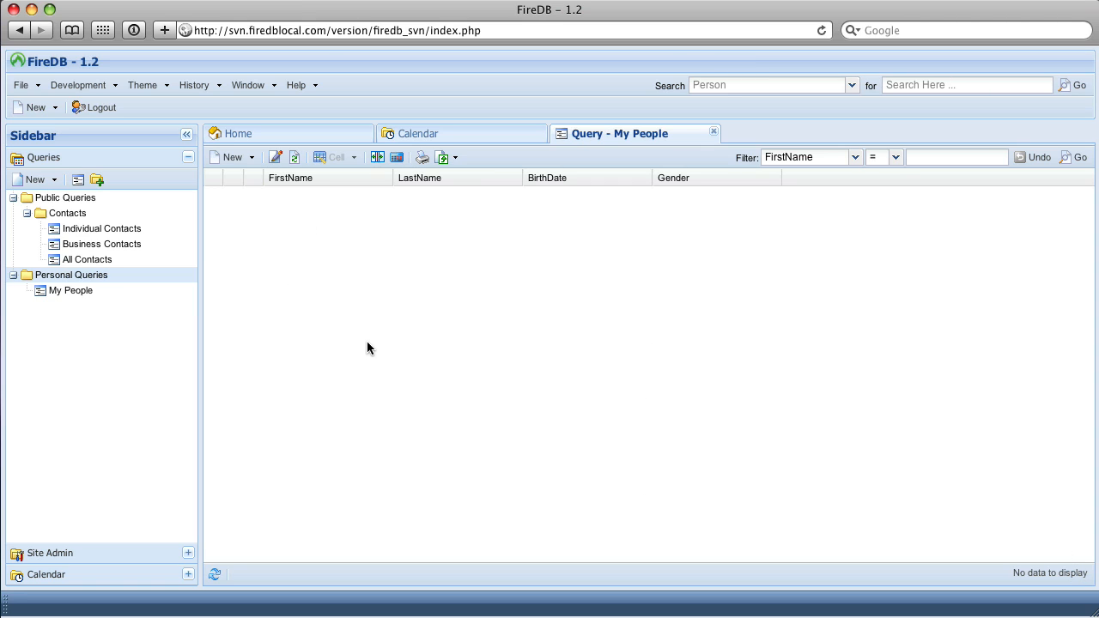
# Open a new record form from the My People query and move it clear of the column headings.
pyautogui.click(221, 159)
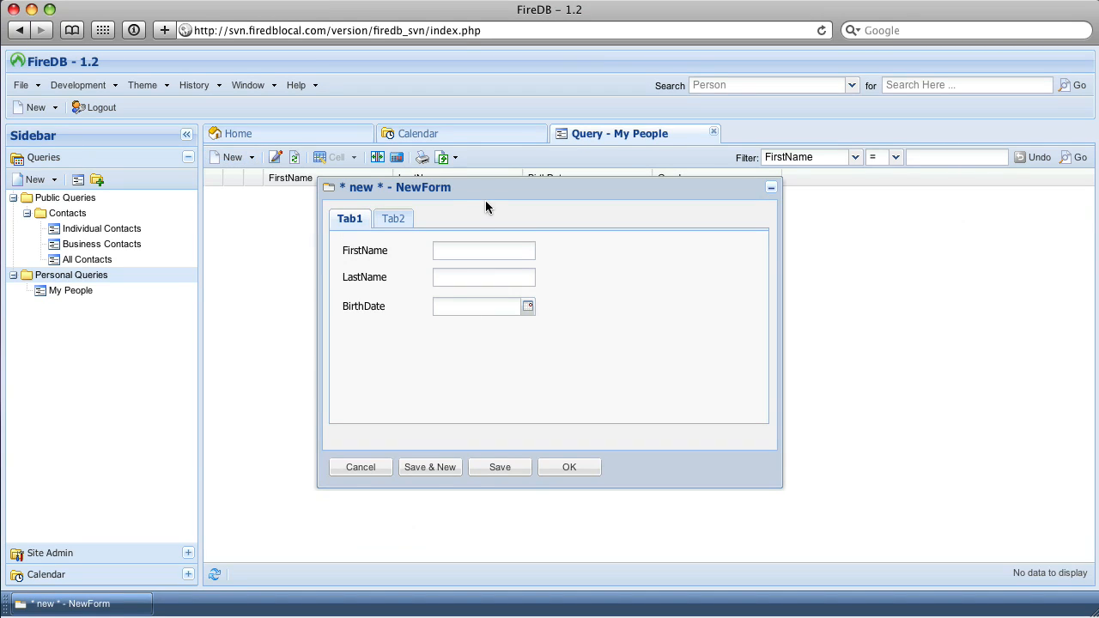
pyautogui.moveTo(486, 195); pyautogui.dragTo(724, 241)
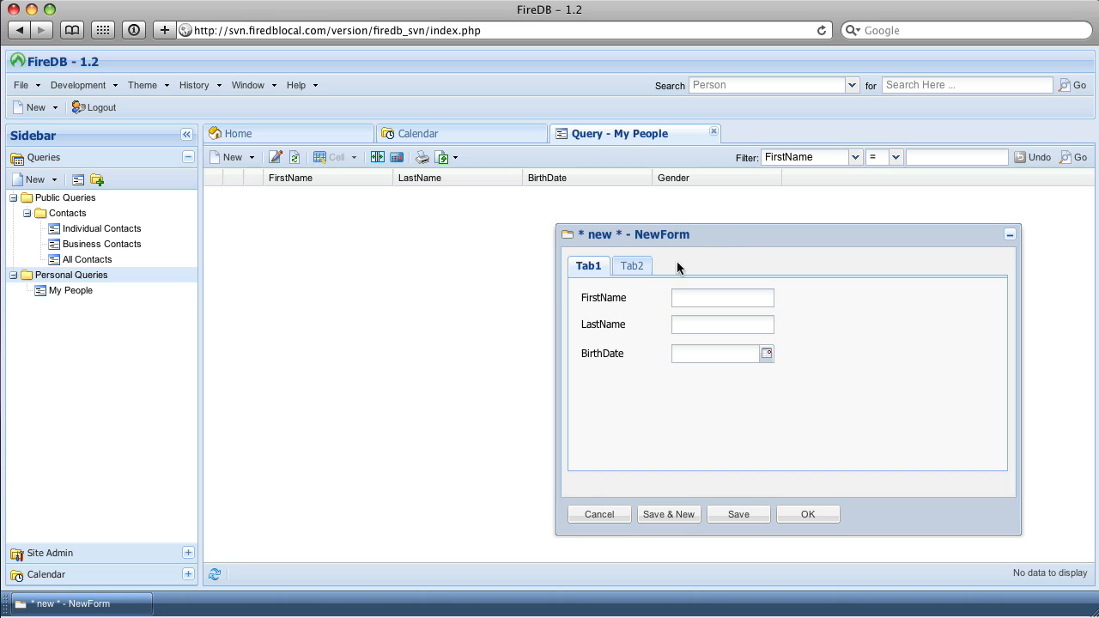
pyautogui.click(627, 268)
pyautogui.click(591, 266)
pyautogui.moveTo(638, 239); pyautogui.dragTo(679, 233)
# Examine the name, birth date and gender fields across both tabs of the new record form.
pyautogui.click(673, 260)
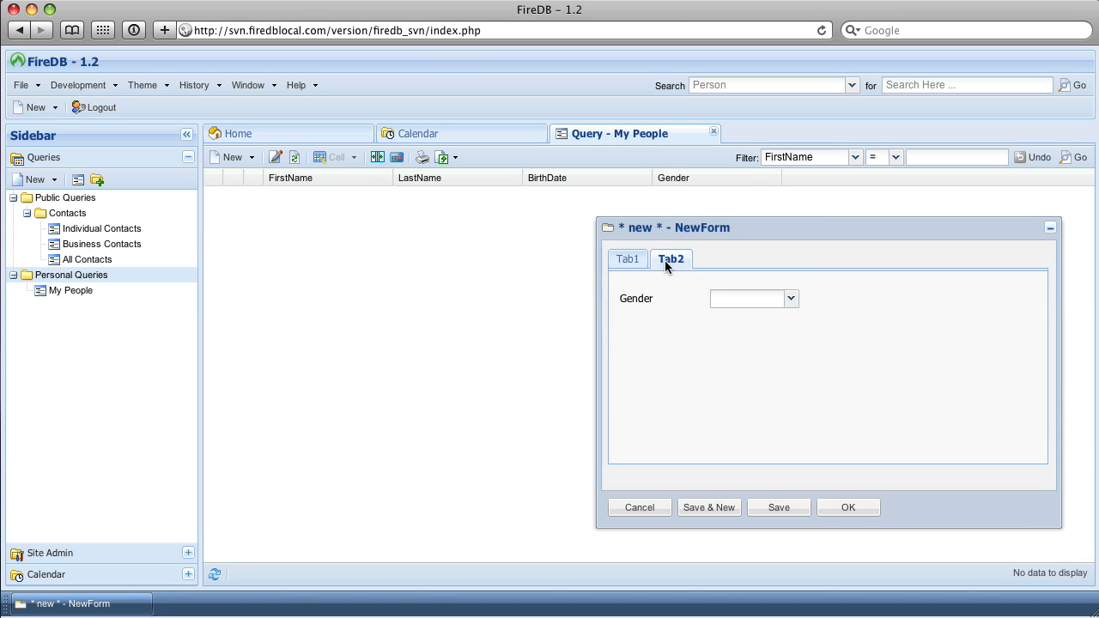
pyautogui.click(633, 262)
pyautogui.click(668, 262)
pyautogui.click(791, 298)
pyautogui.click(793, 294)
pyautogui.click(629, 258)
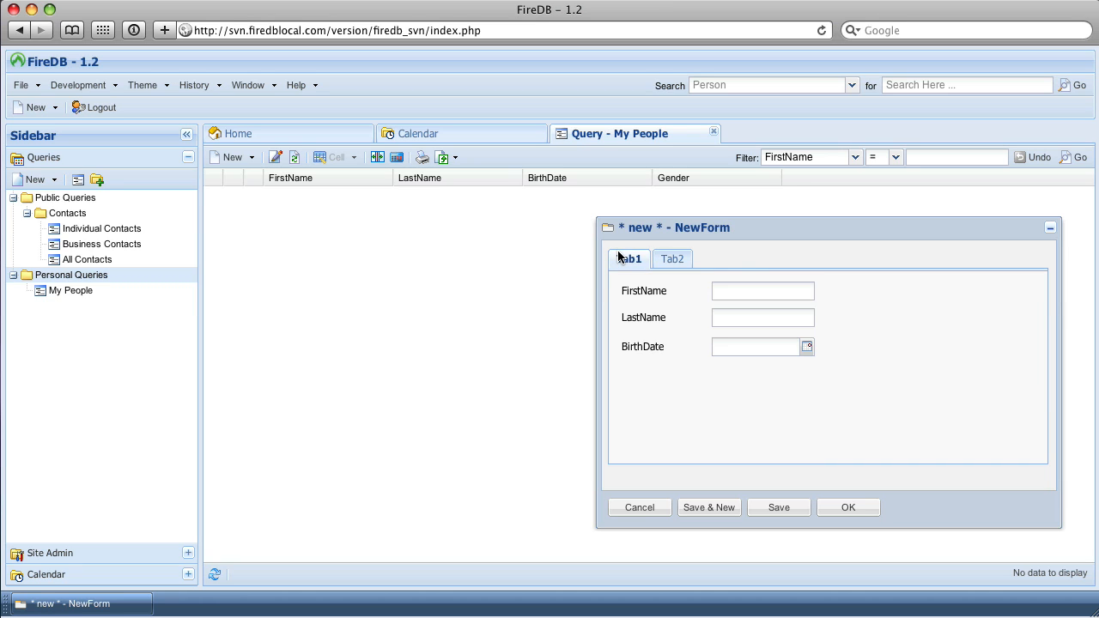
pyautogui.click(805, 349)
pyautogui.click(772, 319)
pyautogui.click(744, 295)
pyautogui.click(736, 317)
# Enter the first person's first name, last name and date of birth, correcting the picked date's year.
pyautogui.click(728, 293)
pyautogui.write('John')
pyautogui.press('Tab')
pyautogui.write('Smith')
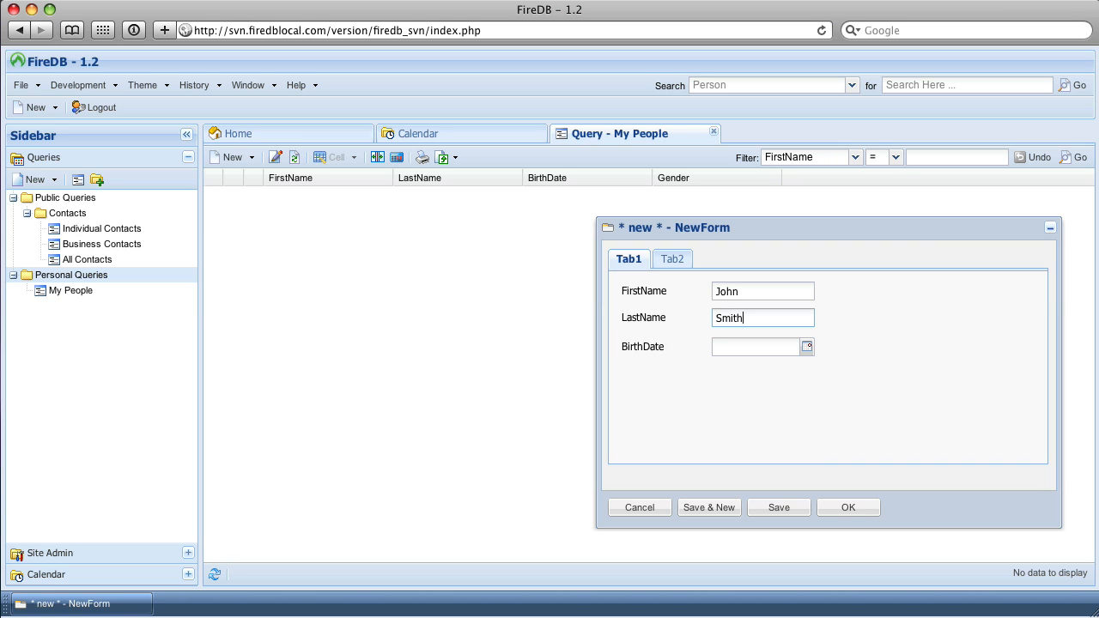
pyautogui.click(807, 346)
pyautogui.click(744, 447)
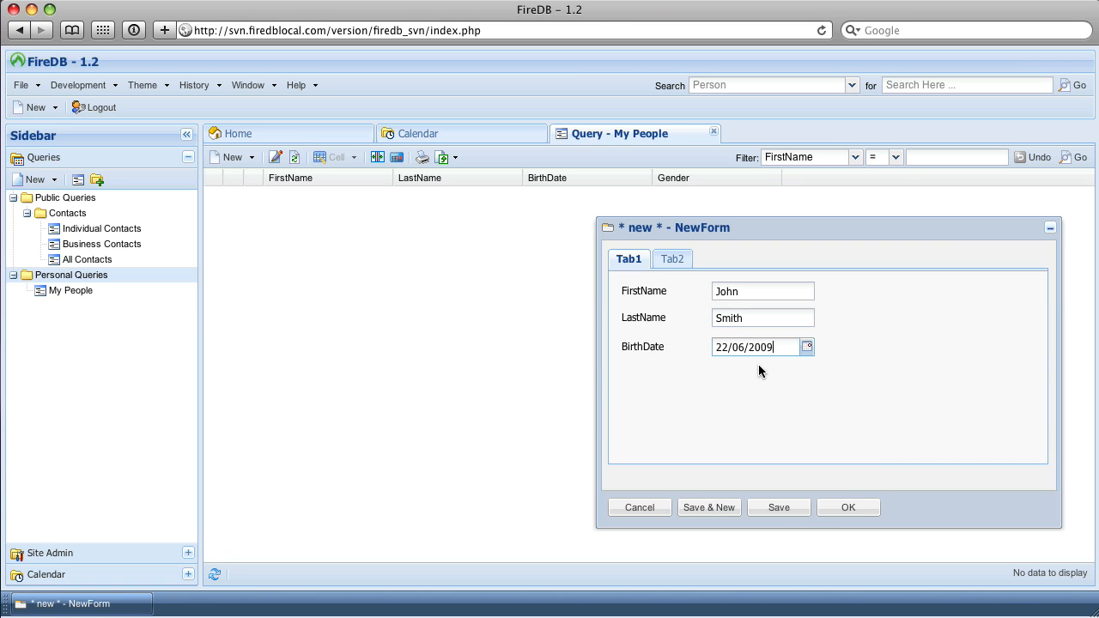
pyautogui.press('BackSpace')
pyautogui.press('BackSpace')
pyautogui.press('BackSpace')
pyautogui.press('BackSpace')
pyautogui.write('1980')
# Set the first person's gender to Male, then save the record and start another new one.
pyautogui.click(670, 261)
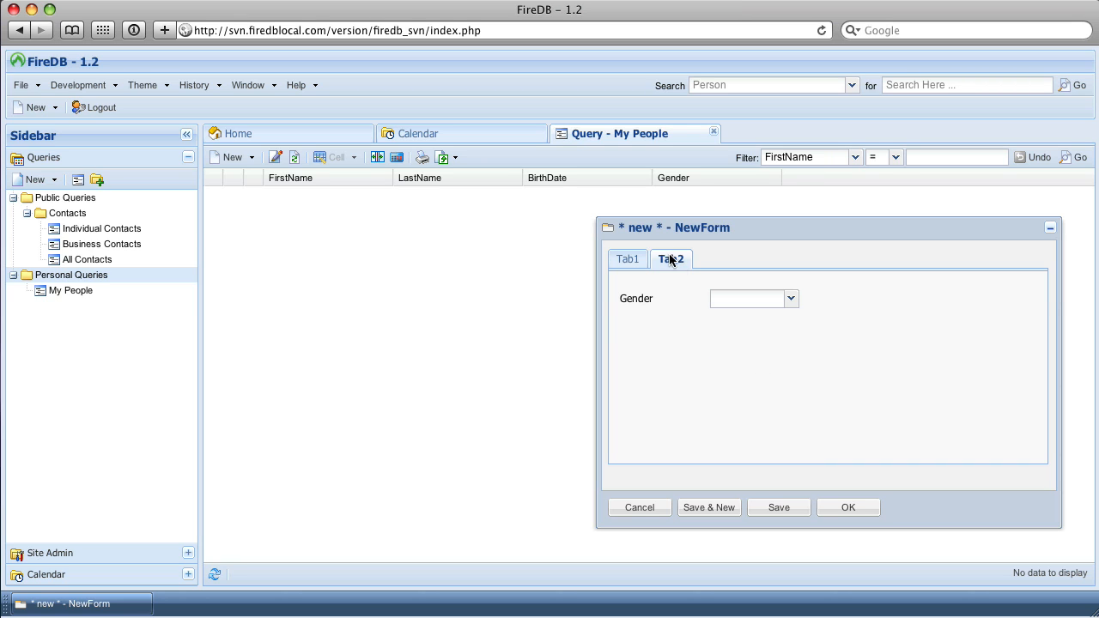
pyautogui.click(791, 299)
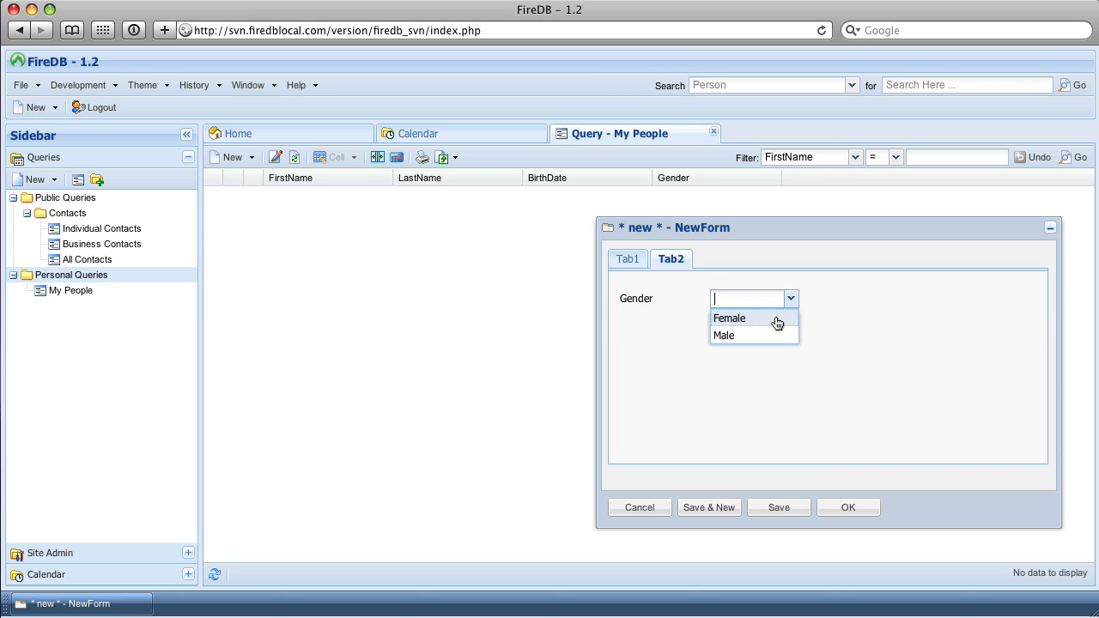
pyautogui.click(769, 335)
pyautogui.click(639, 269)
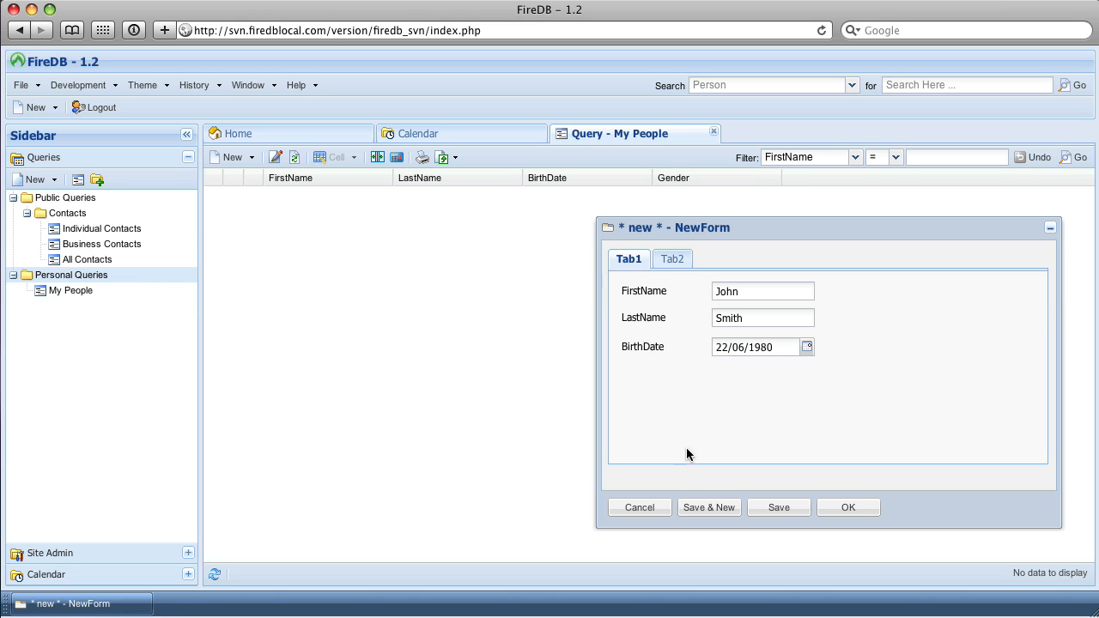
pyautogui.click(703, 507)
# Enter the second person's first and last name, and refresh the My People query results.
pyautogui.write('Jane')
pyautogui.press('Tab')
pyautogui.write('S')
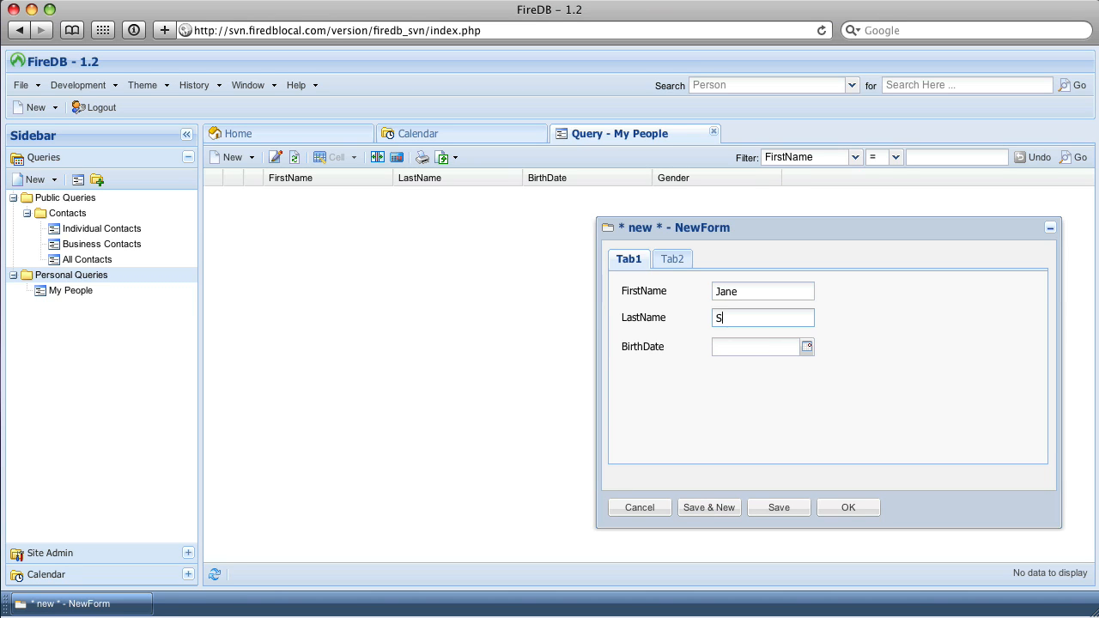
pyautogui.write('mith')
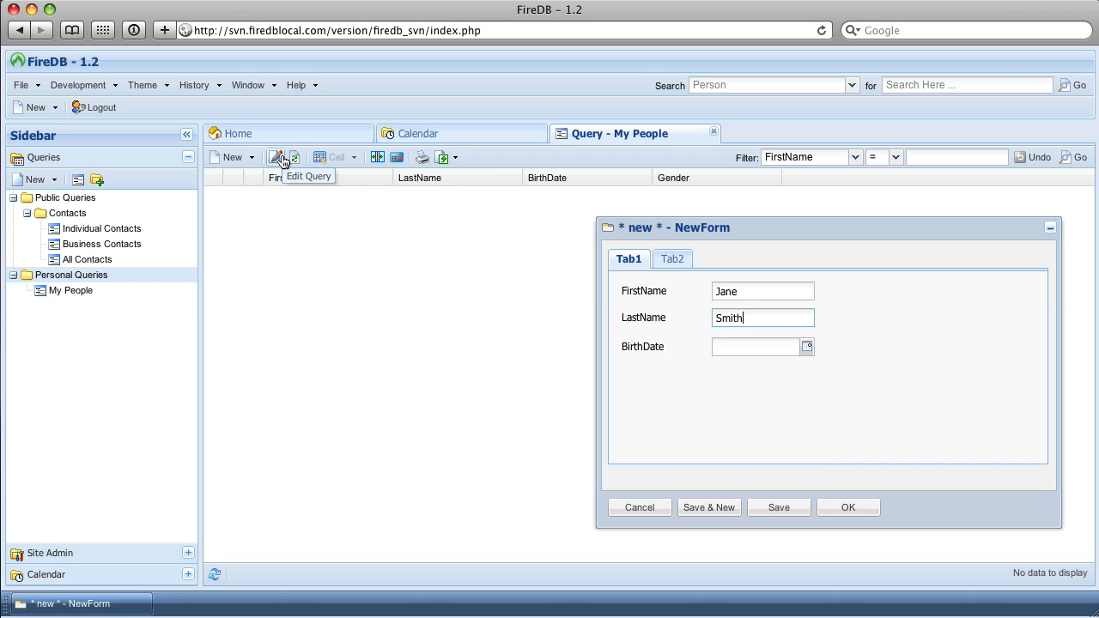
pyautogui.click(295, 158)
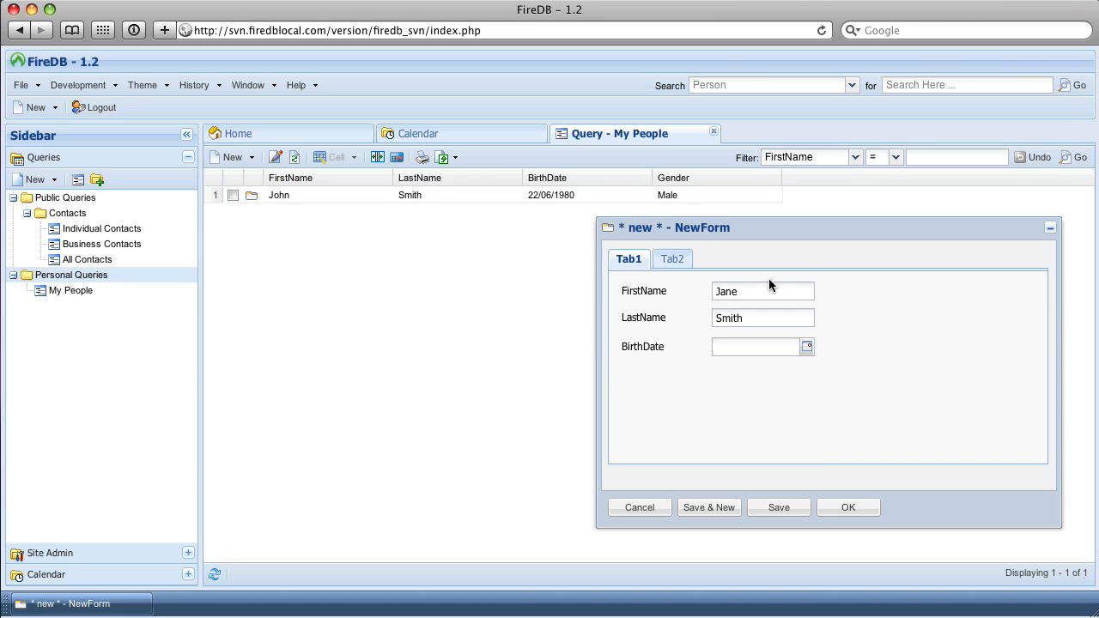
# Move the record form slightly lower and enter the second person's date of birth.
pyautogui.moveTo(800, 236); pyautogui.dragTo(797, 250)
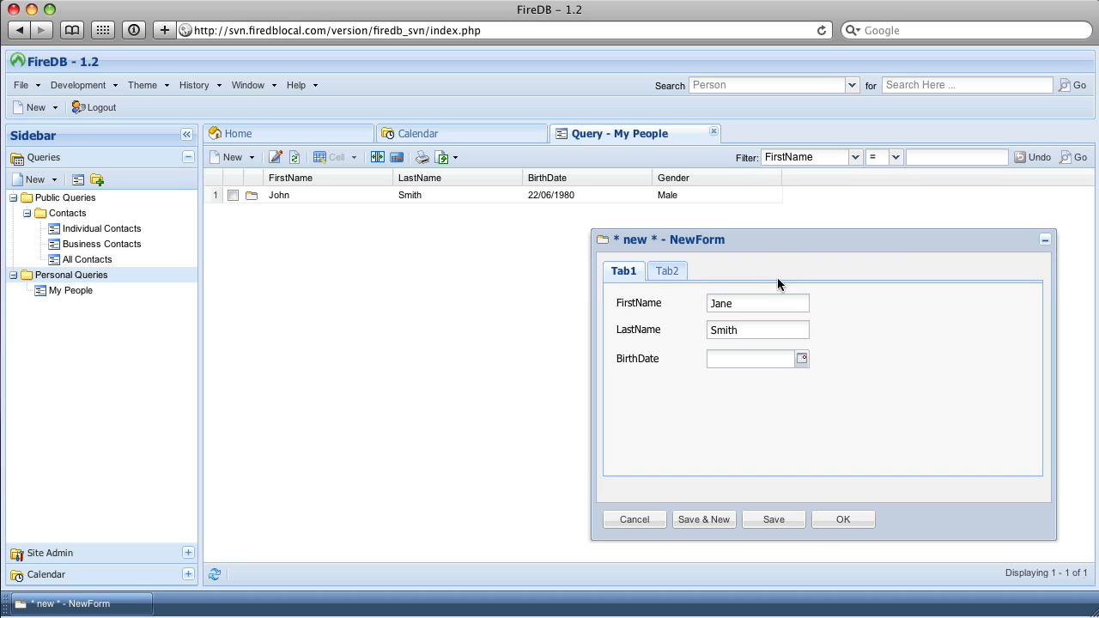
pyautogui.click(801, 358)
pyautogui.click(741, 444)
pyautogui.press('BackSpace')
pyautogui.press('BackSpace')
pyautogui.press('BackSpace')
pyautogui.press('BackSpace')
pyautogui.write('19')
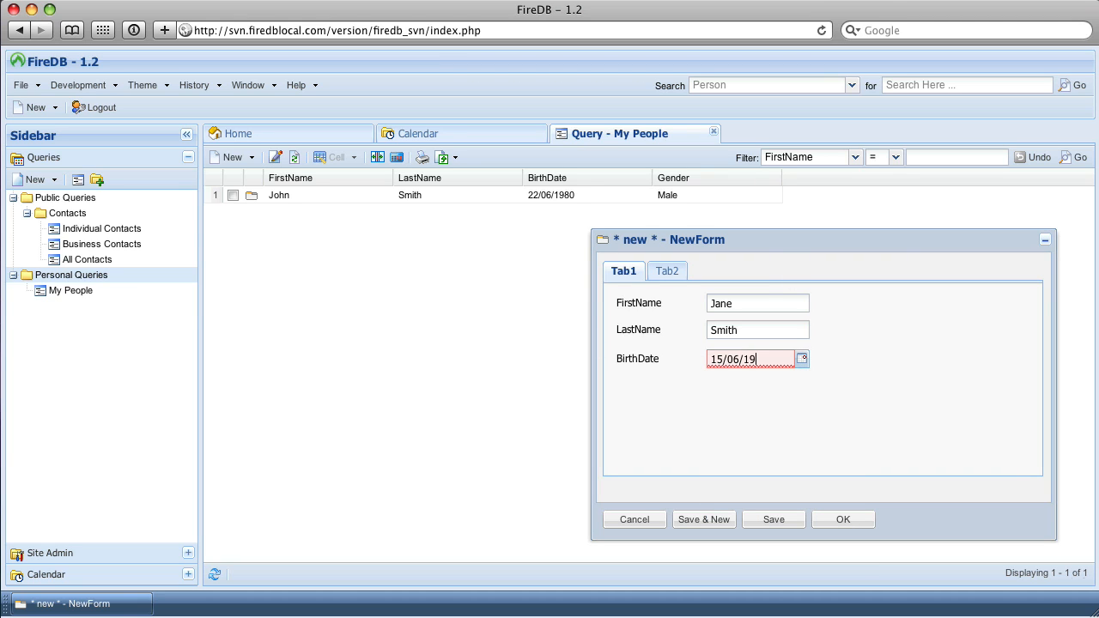
pyautogui.write('85')
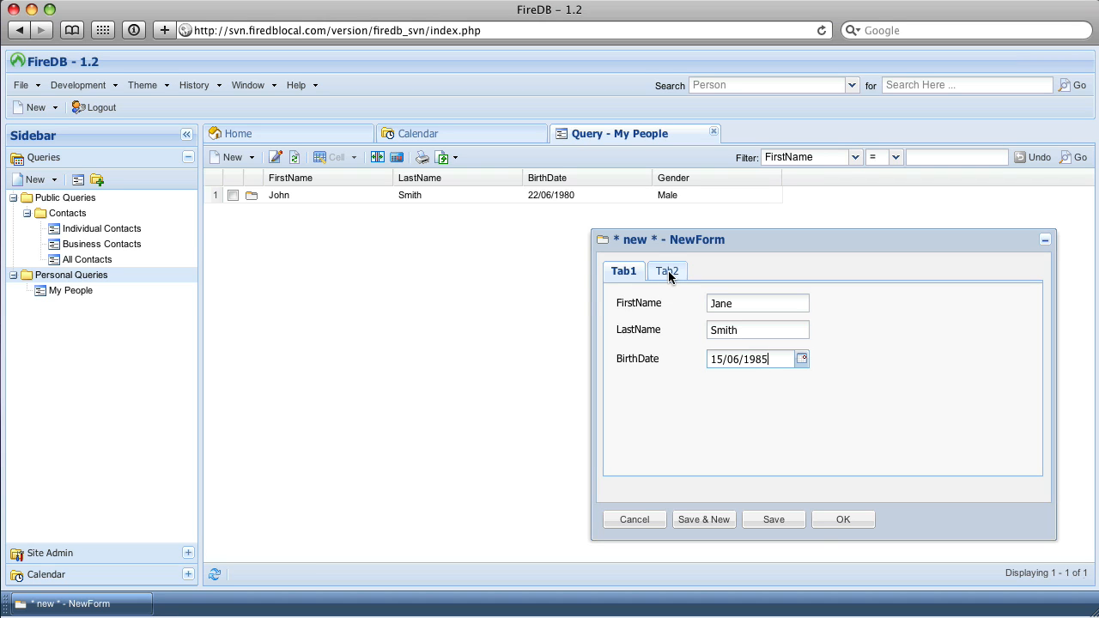
# Set the second person's gender to Female, then save the record and start another new one.
pyautogui.click(668, 271)
pyautogui.click(785, 311)
pyautogui.click(730, 329)
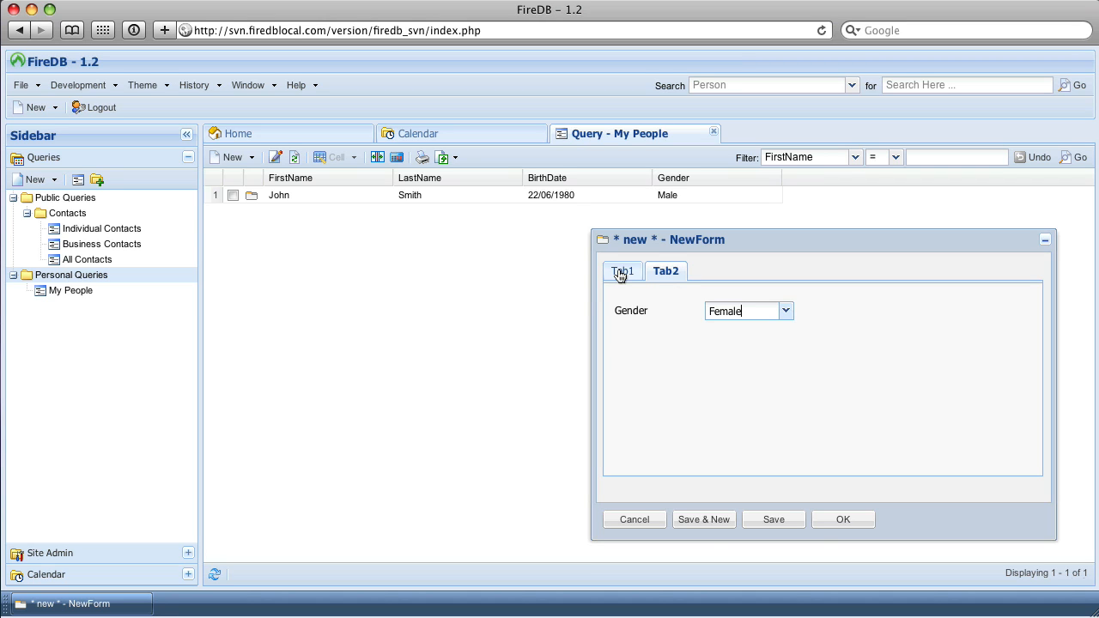
pyautogui.click(622, 272)
pyautogui.click(707, 520)
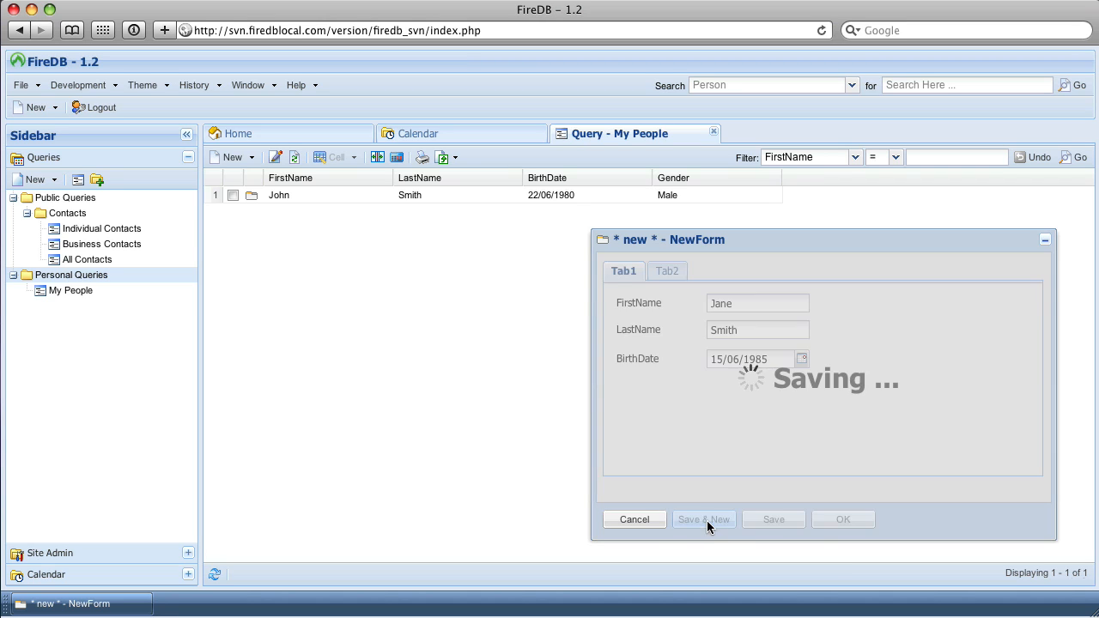
# Add a third person record with only the first and last name, and refresh the My People query results.
pyautogui.click(293, 160)
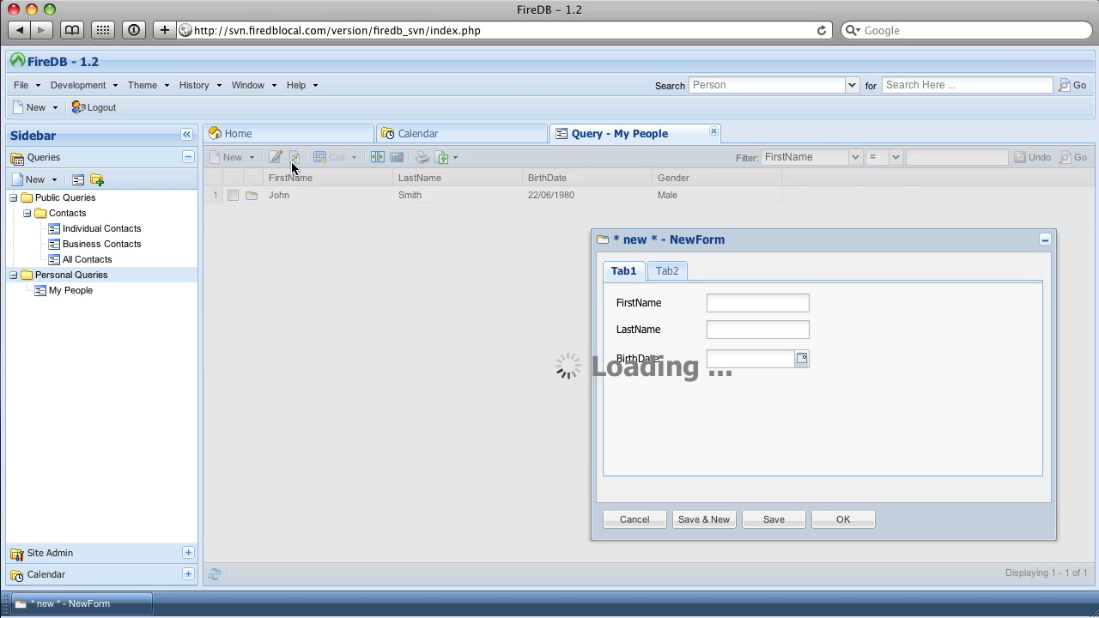
pyautogui.click(722, 310)
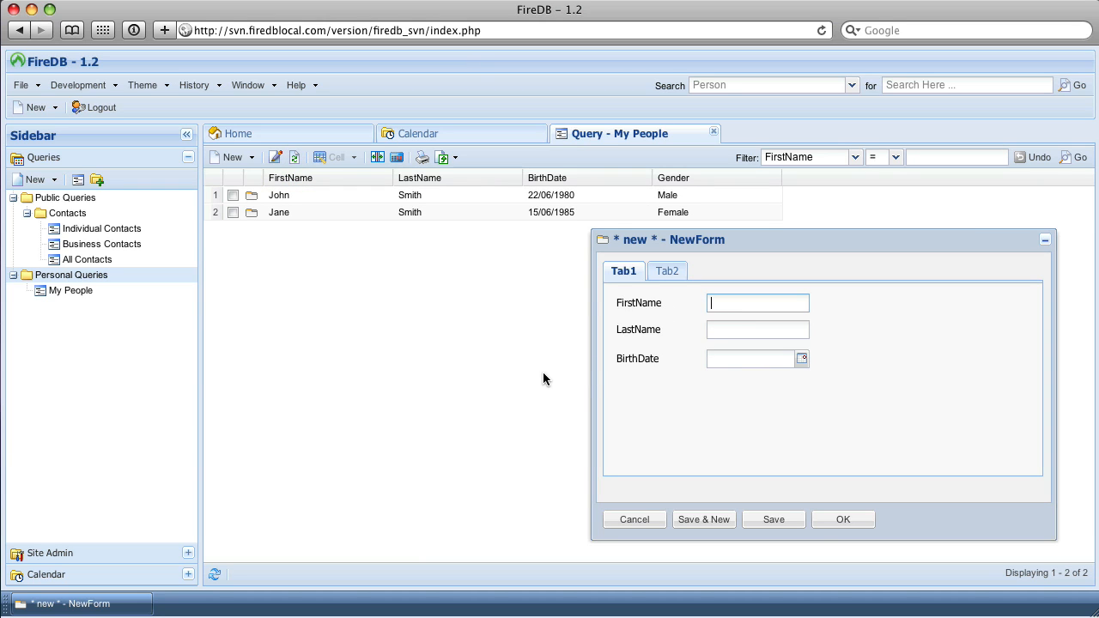
pyautogui.write('Jon')
pyautogui.press('BackSpace')
pyautogui.press('BackSpace')
pyautogui.write('ohn')
pyautogui.press('Tab')
pyautogui.write('Doe')
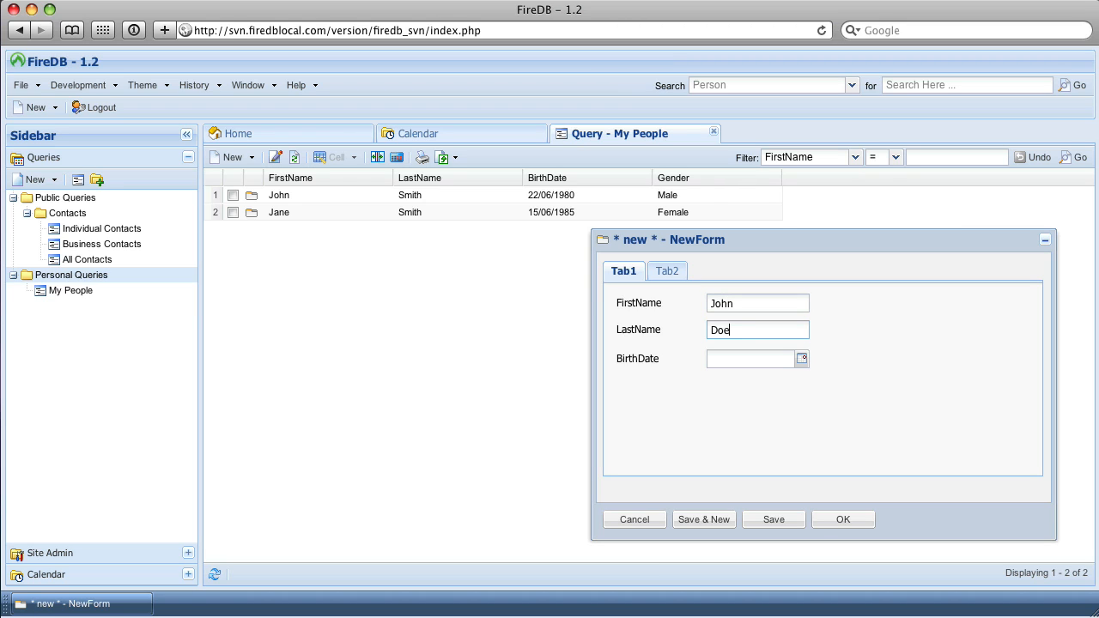
pyautogui.click(844, 522)
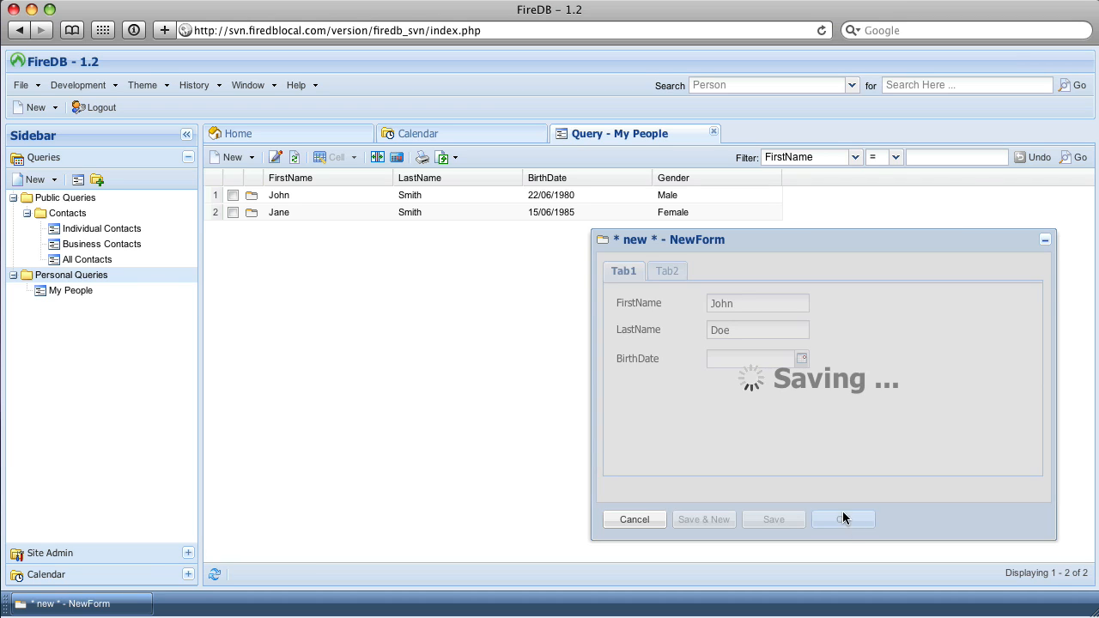
pyautogui.click(295, 160)
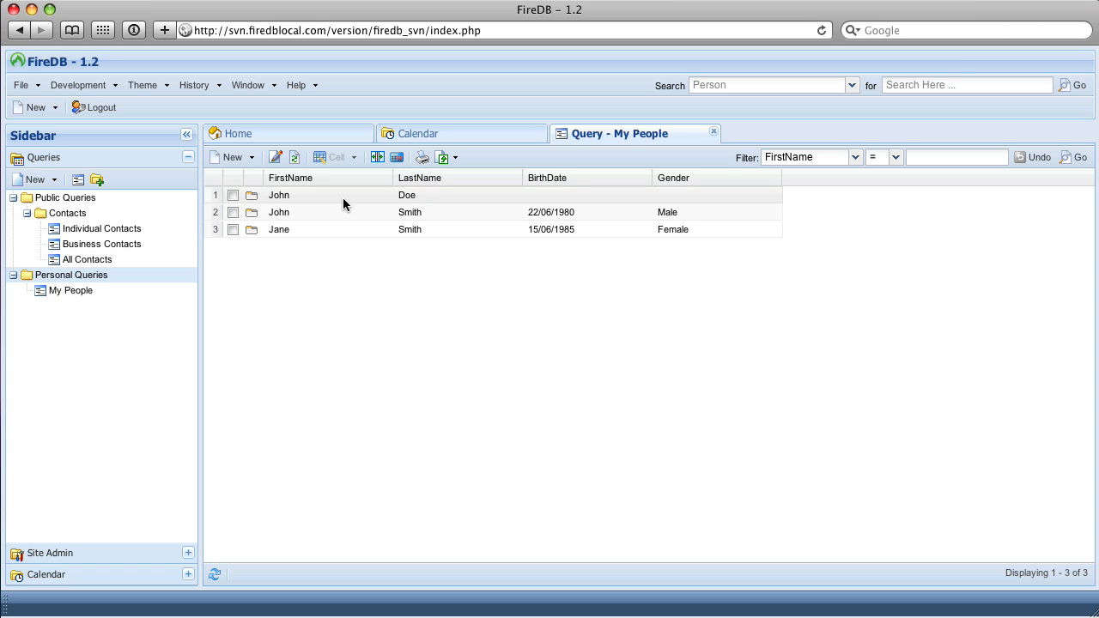
pyautogui.doubleClick(343, 198)
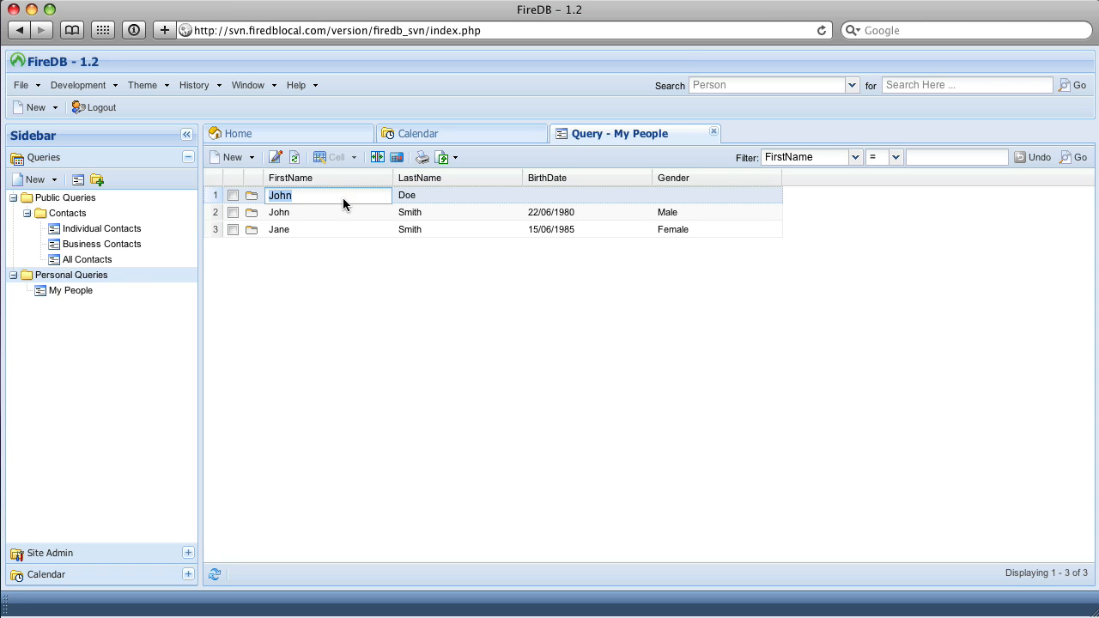
pyautogui.click(419, 195)
pyautogui.click(351, 196)
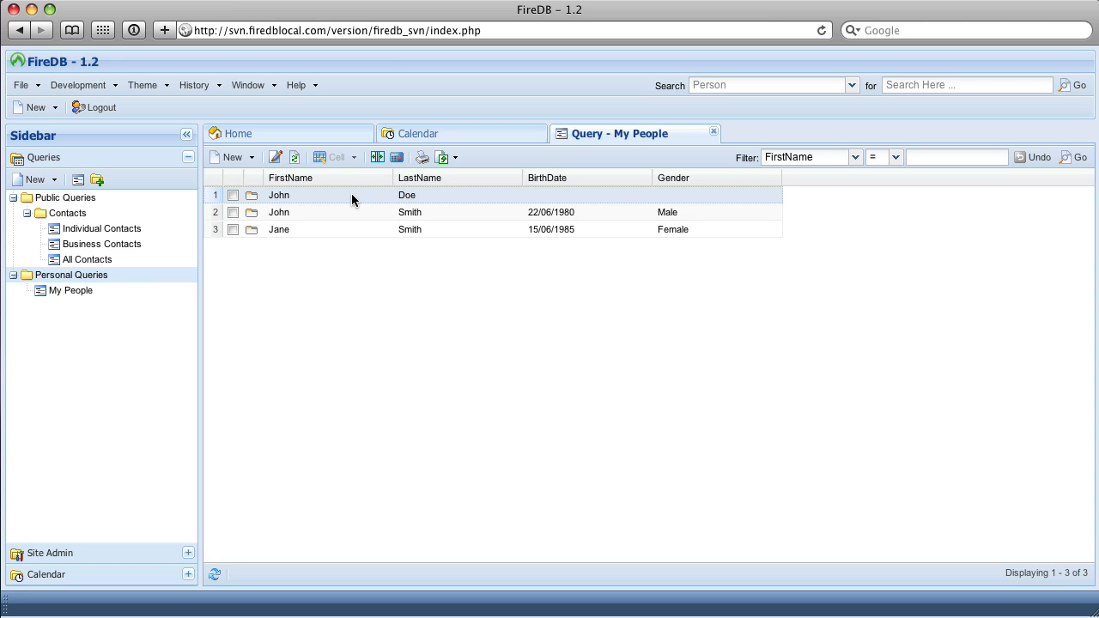
pyautogui.click(408, 197)
pyautogui.click(534, 199)
pyautogui.click(605, 210)
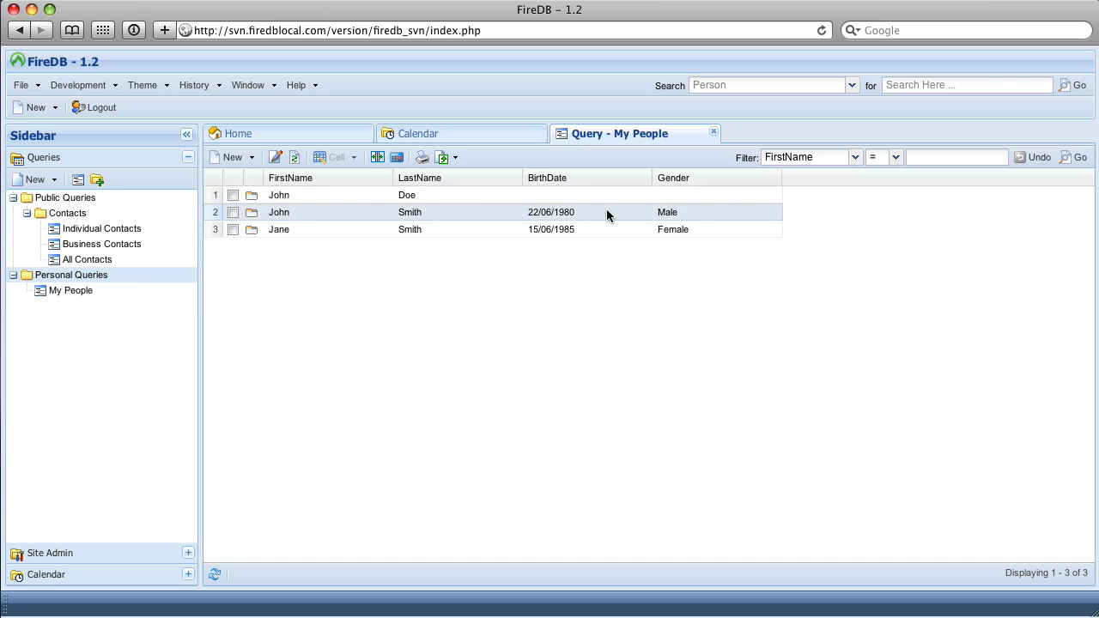
# Append 1 to both the first name and the last name of the first row, directly in the My People results.
pyautogui.doubleClick(382, 199)
pyautogui.click(318, 193)
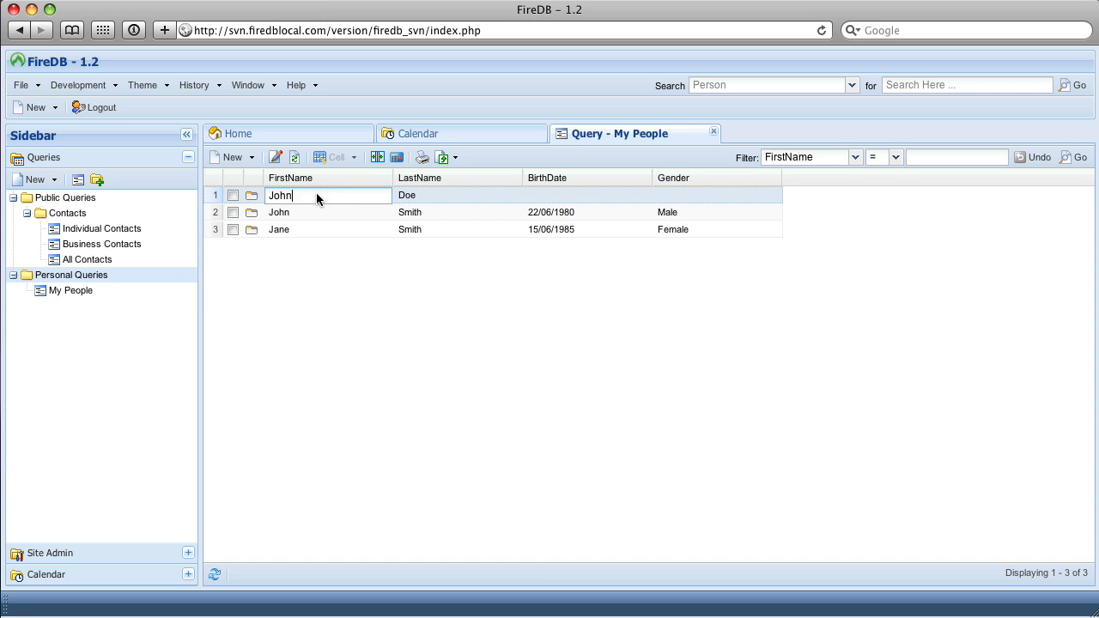
pyautogui.write('1')
pyautogui.click(438, 195)
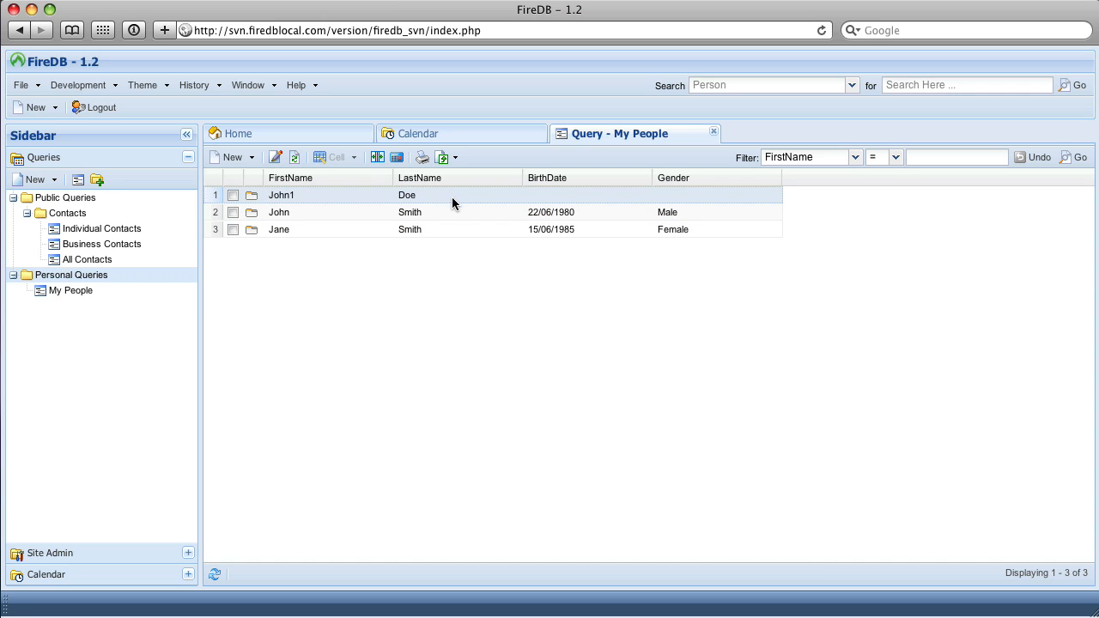
pyautogui.doubleClick(451, 197)
pyautogui.click(454, 198)
pyautogui.write('1')
pyautogui.click(381, 305)
# Open the Individual Contacts query and look through its list of records.
pyautogui.click(126, 227)
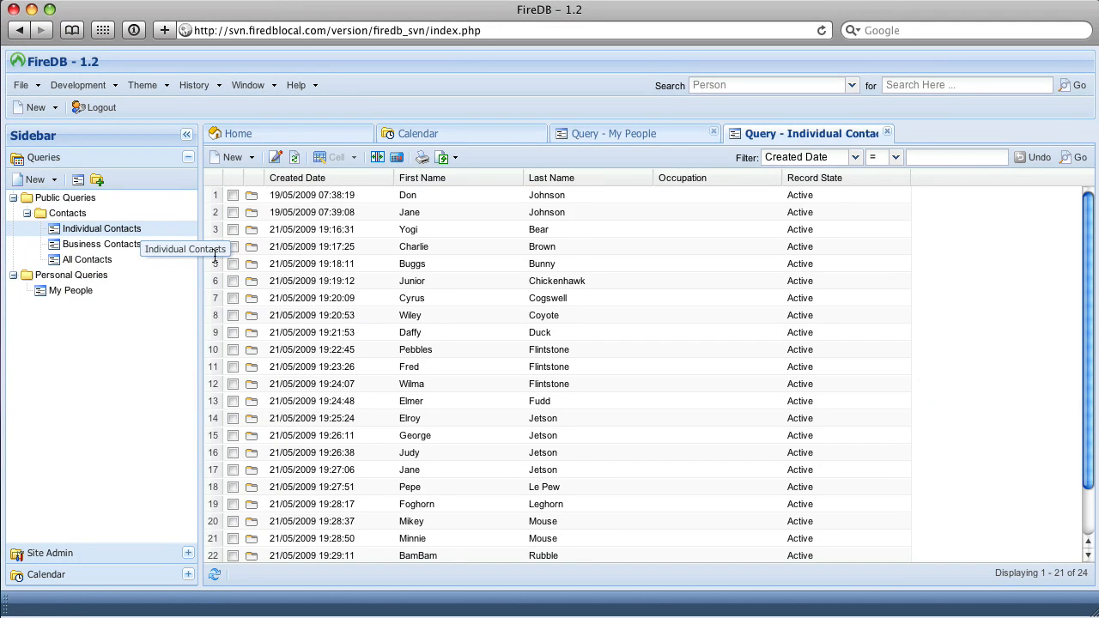
pyautogui.scroll(-1, 403, 347)
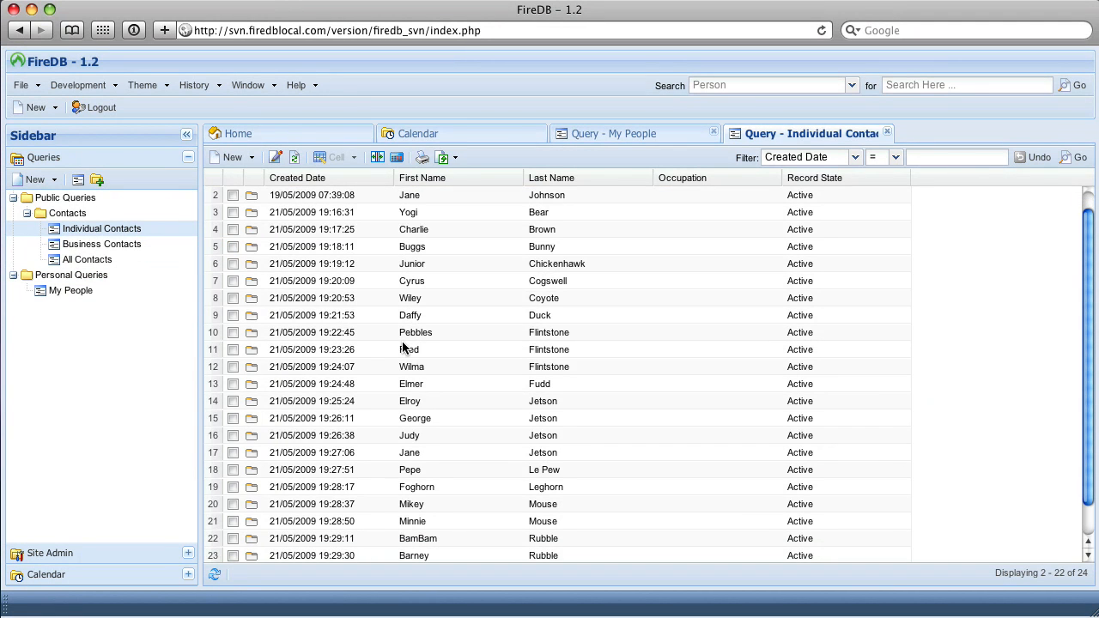
pyautogui.scroll(-2, 404, 347)
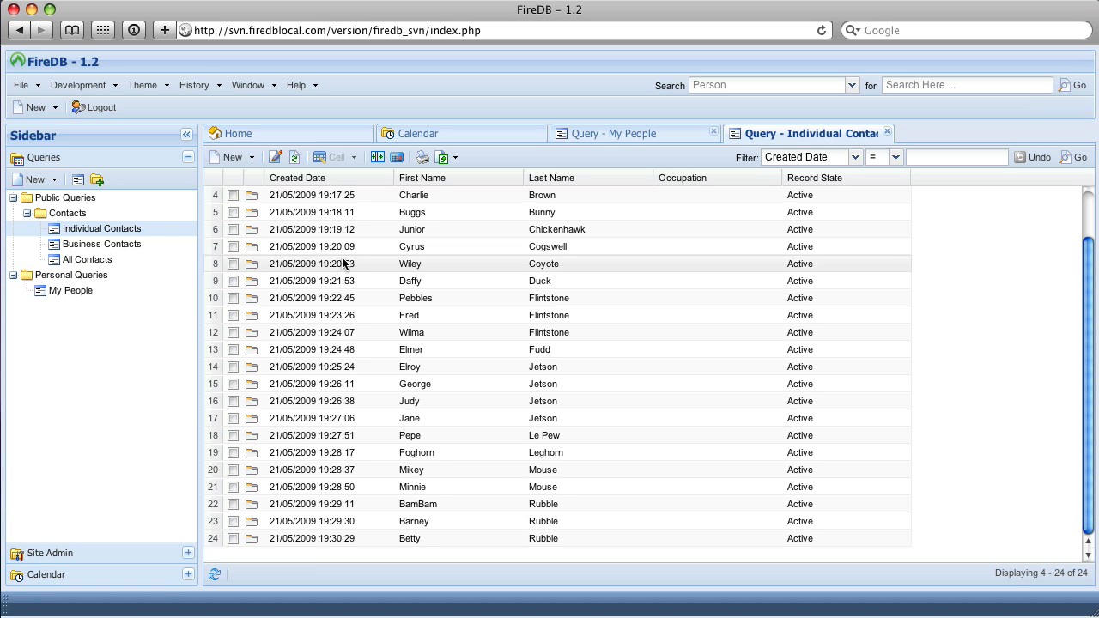
pyautogui.scroll(2, 281, 272)
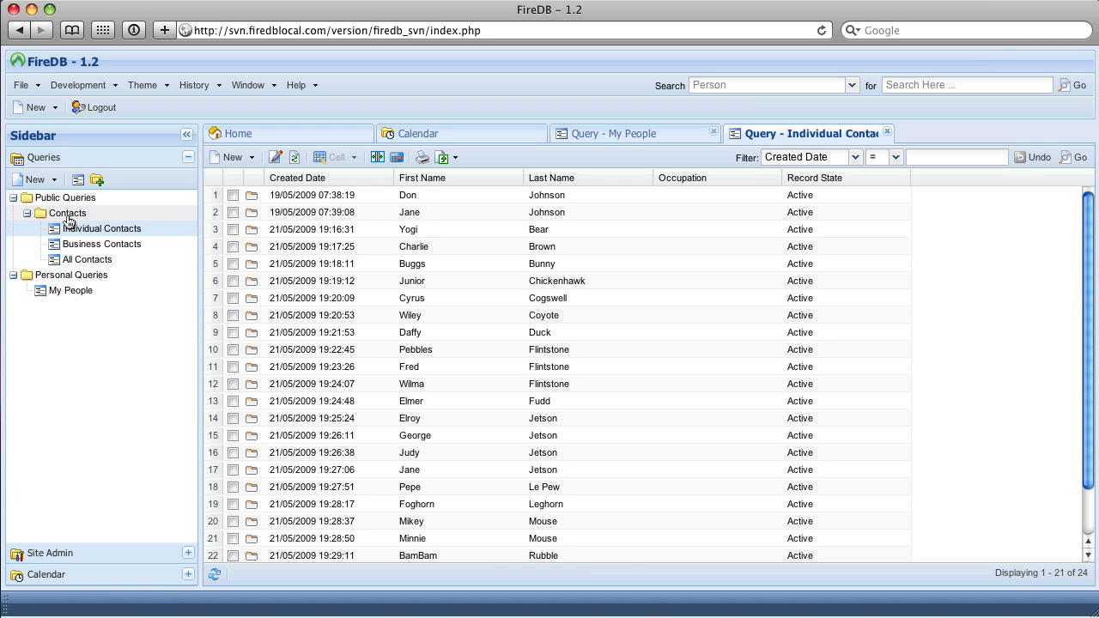
# Open the first individual contact's record and review its More Details, Sales opportunities, Support, Notes / History and Attachments sections.
pyautogui.click(250, 195)
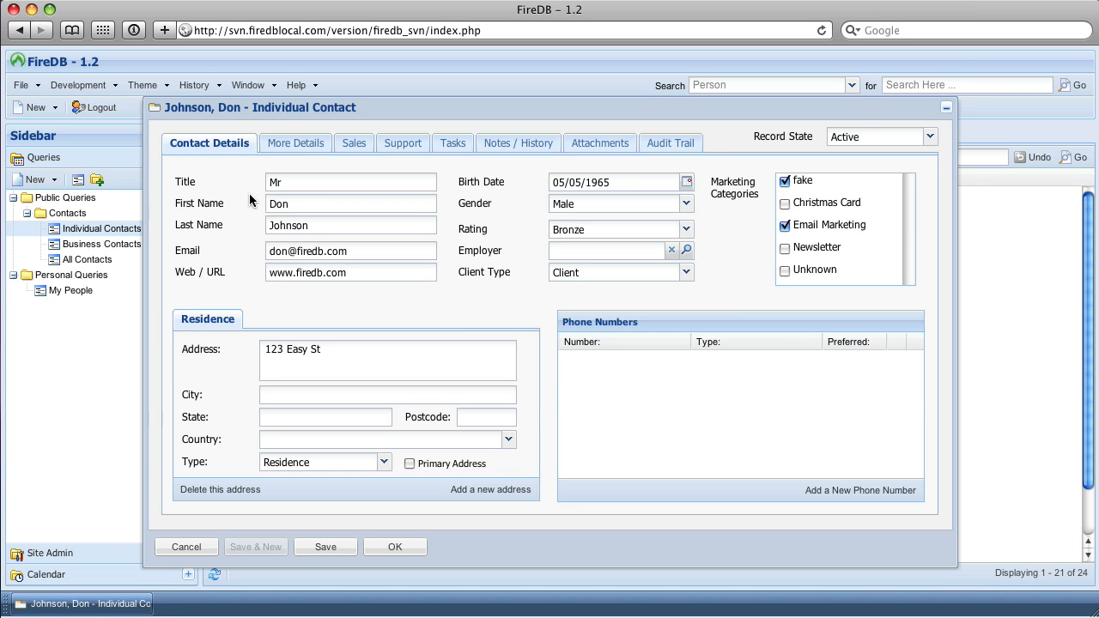
pyautogui.click(269, 145)
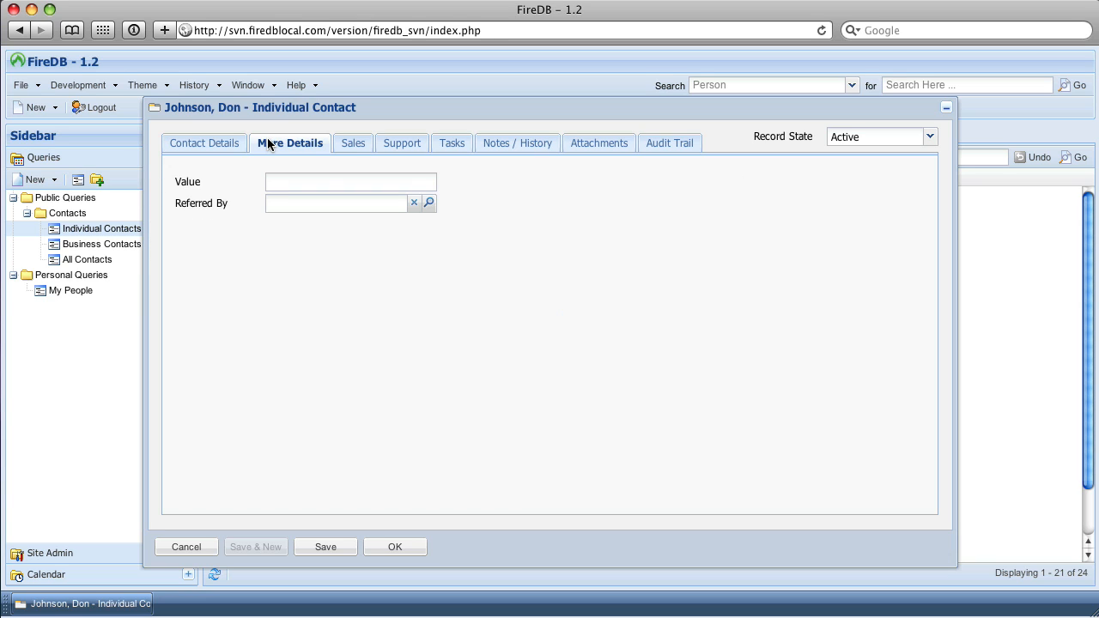
pyautogui.click(351, 144)
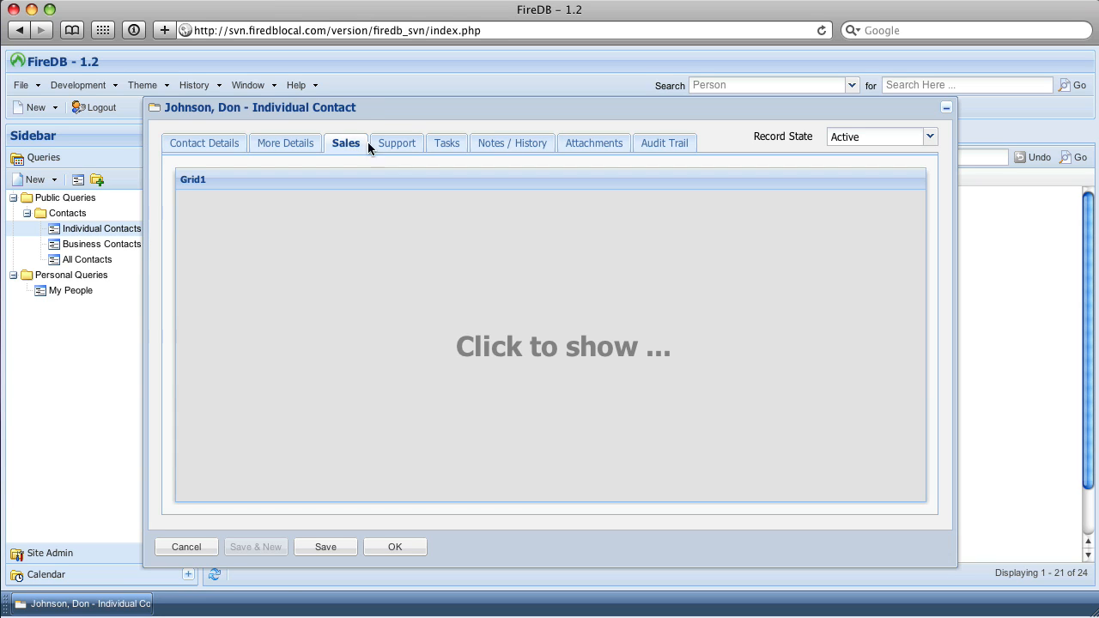
pyautogui.click(540, 347)
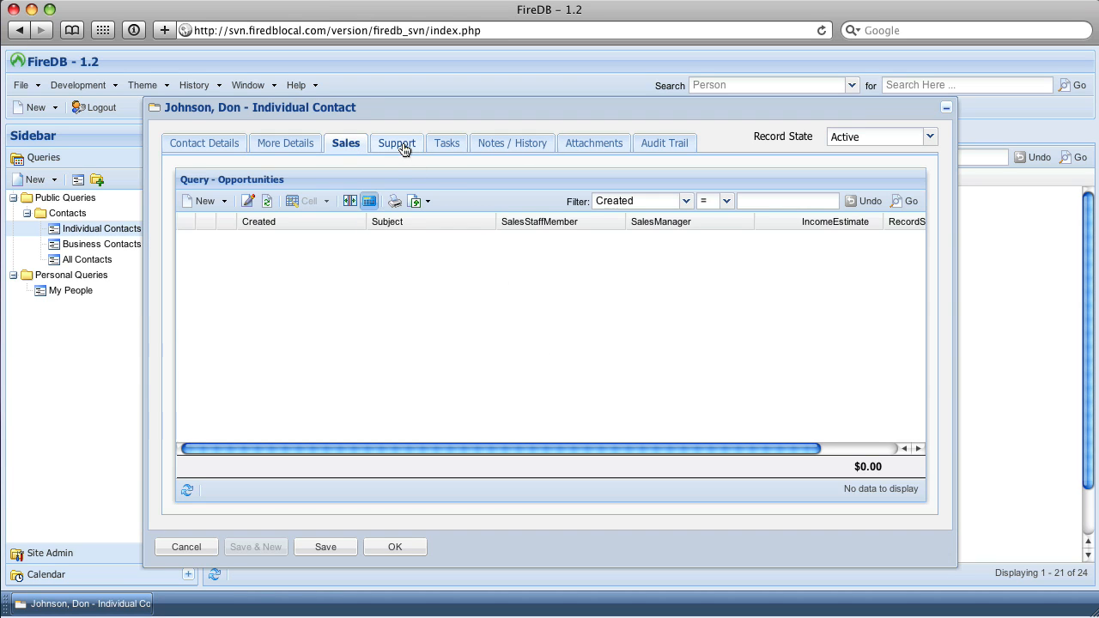
pyautogui.click(402, 144)
pyautogui.click(490, 143)
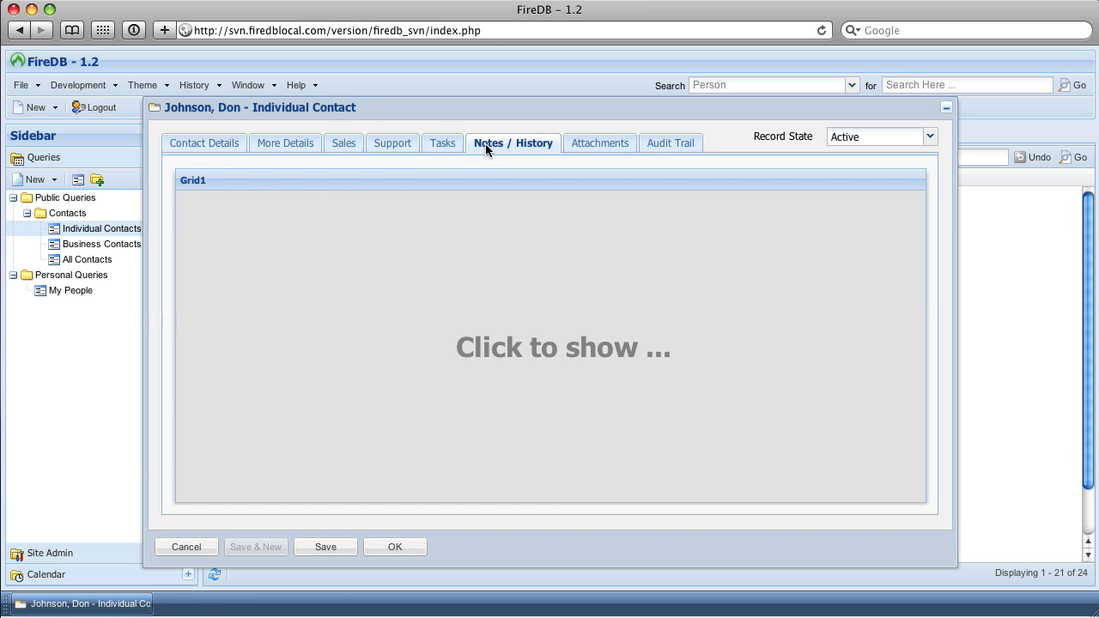
pyautogui.click(571, 146)
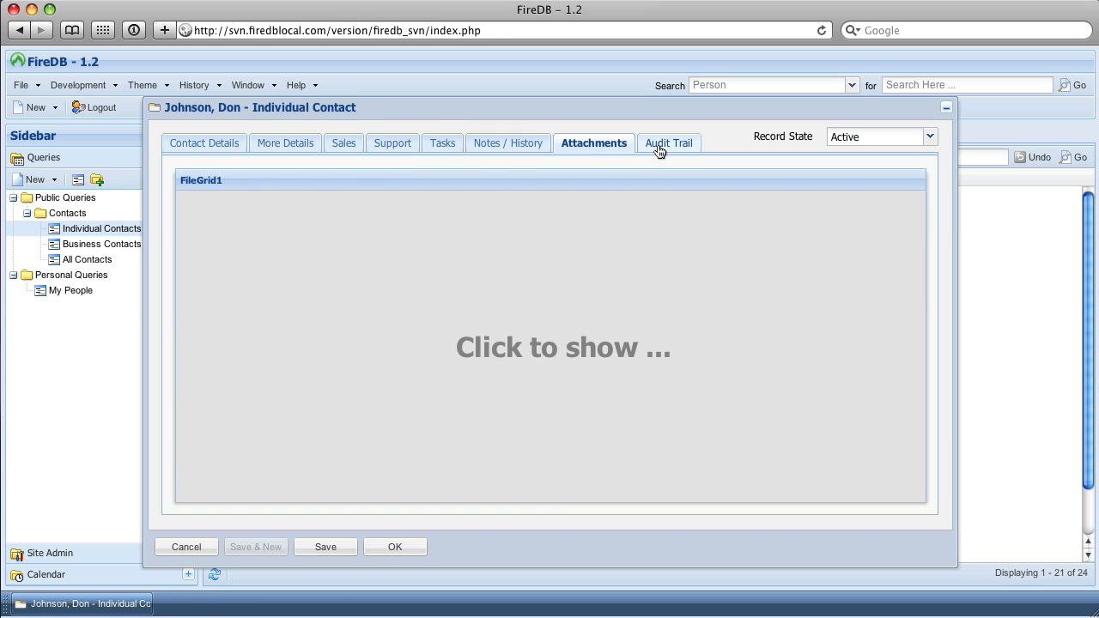
# Examine the contact's audit trail, including the field values of the Create entry, and close the record without saving.
pyautogui.click(659, 148)
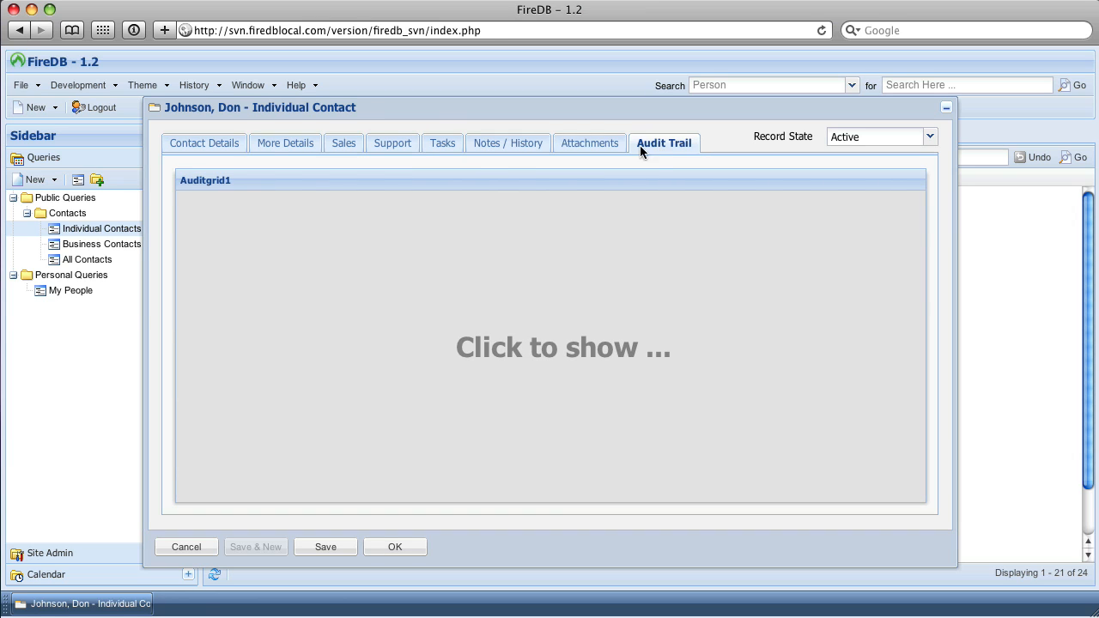
pyautogui.click(454, 277)
pyautogui.click(488, 298)
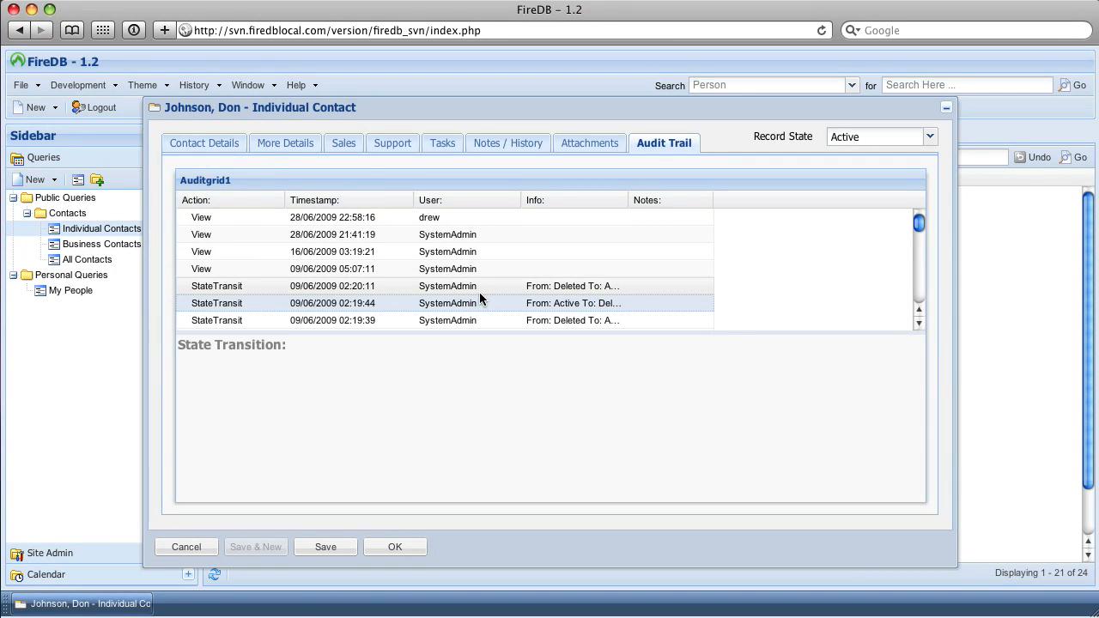
pyautogui.scroll(-3, 479, 292)
pyautogui.scroll(-5, 479, 292)
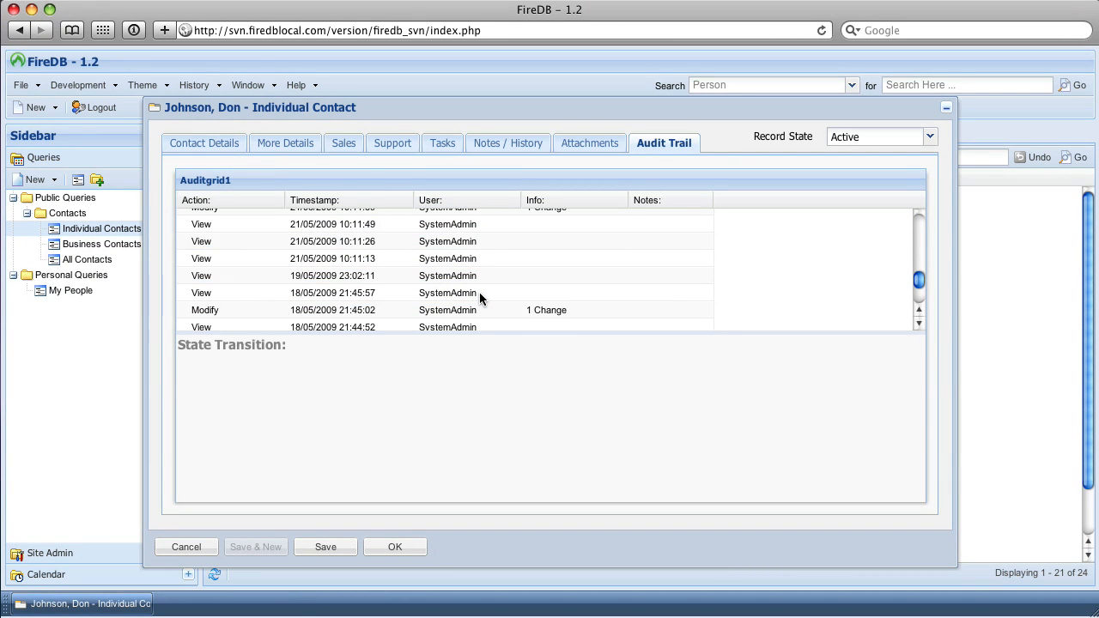
pyautogui.scroll(-3, 479, 292)
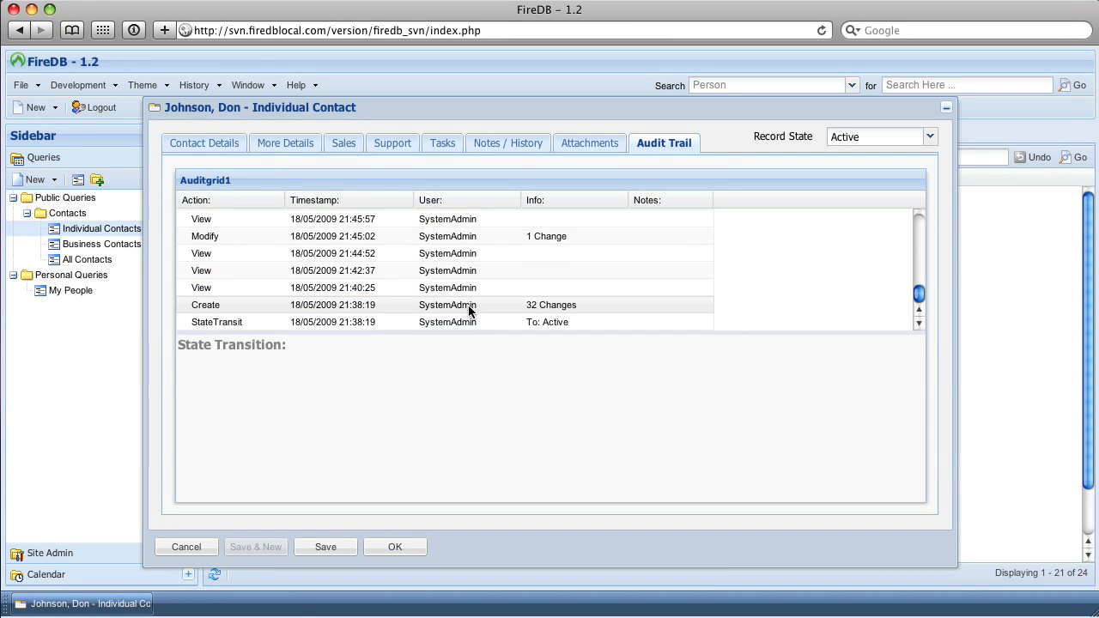
pyautogui.click(468, 307)
pyautogui.scroll(5, 468, 311)
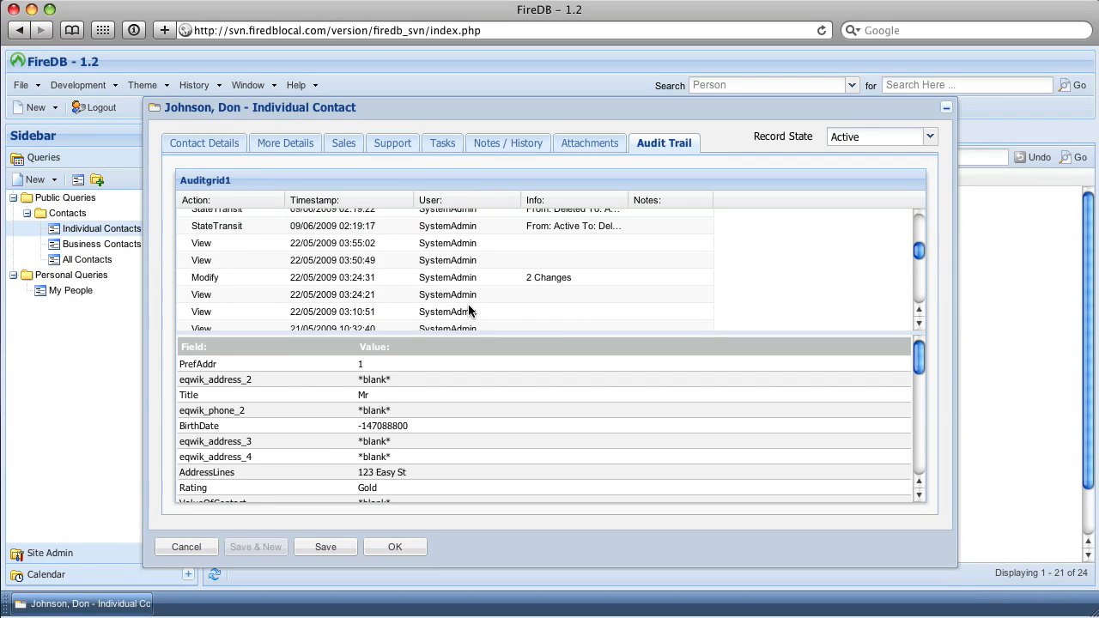
pyautogui.scroll(2, 468, 311)
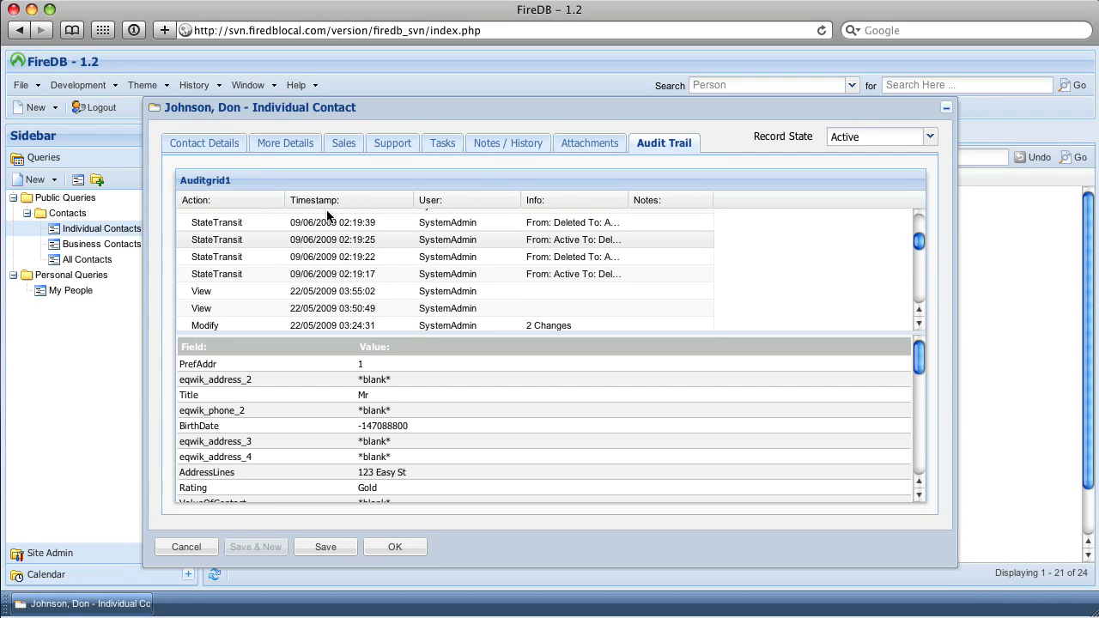
pyautogui.click(214, 148)
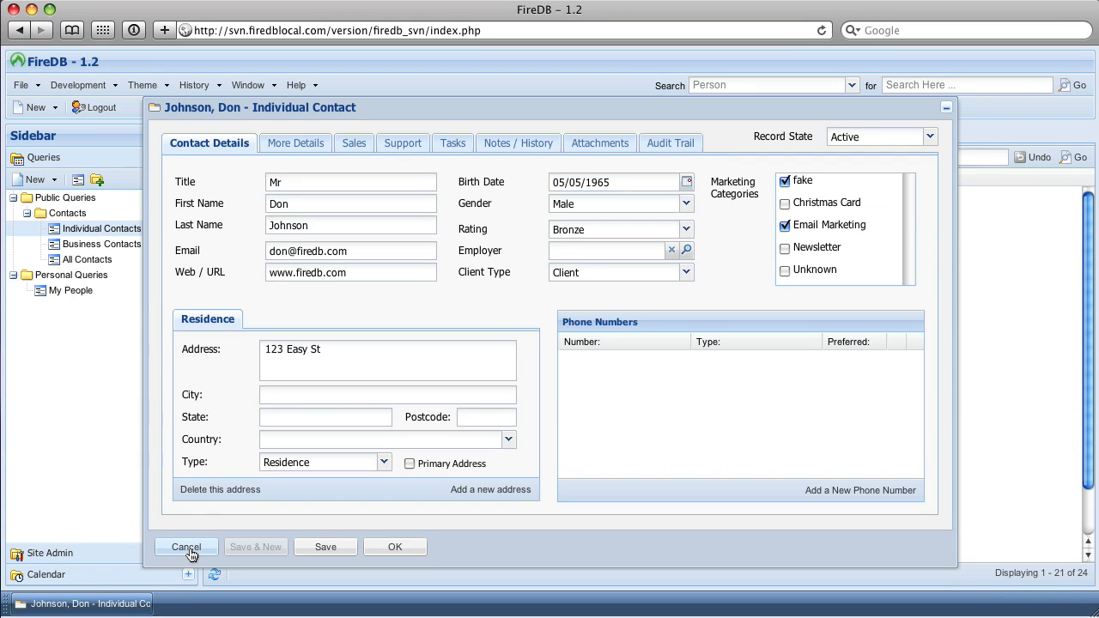
pyautogui.click(187, 550)
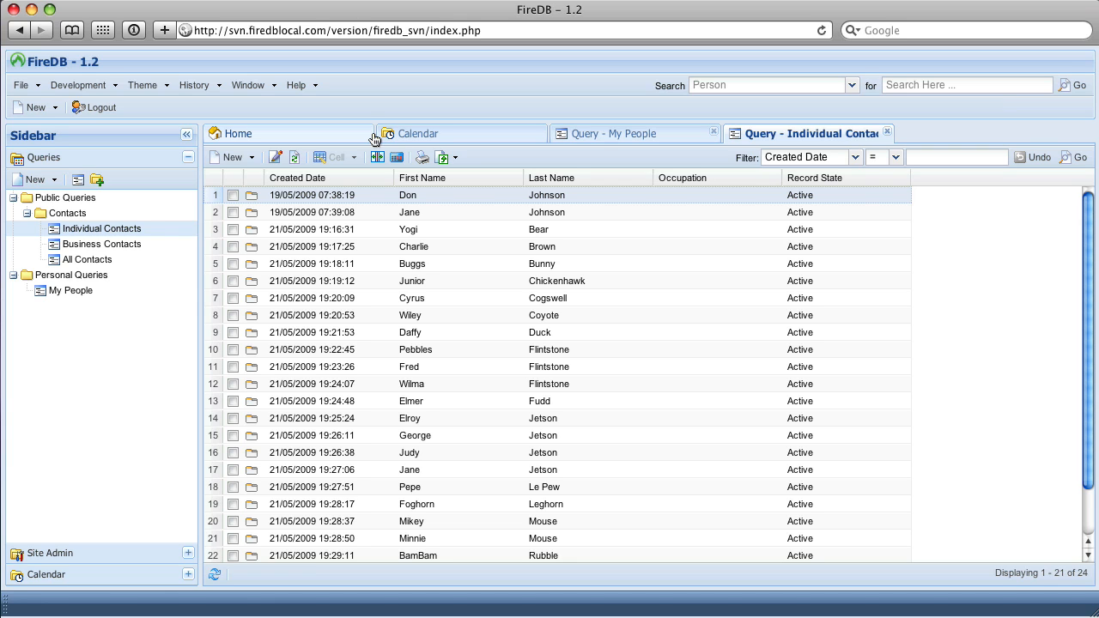
# Open the All Contacts query and examine the record types of its entries, including the mypeople records at the end.
pyautogui.click(83, 260)
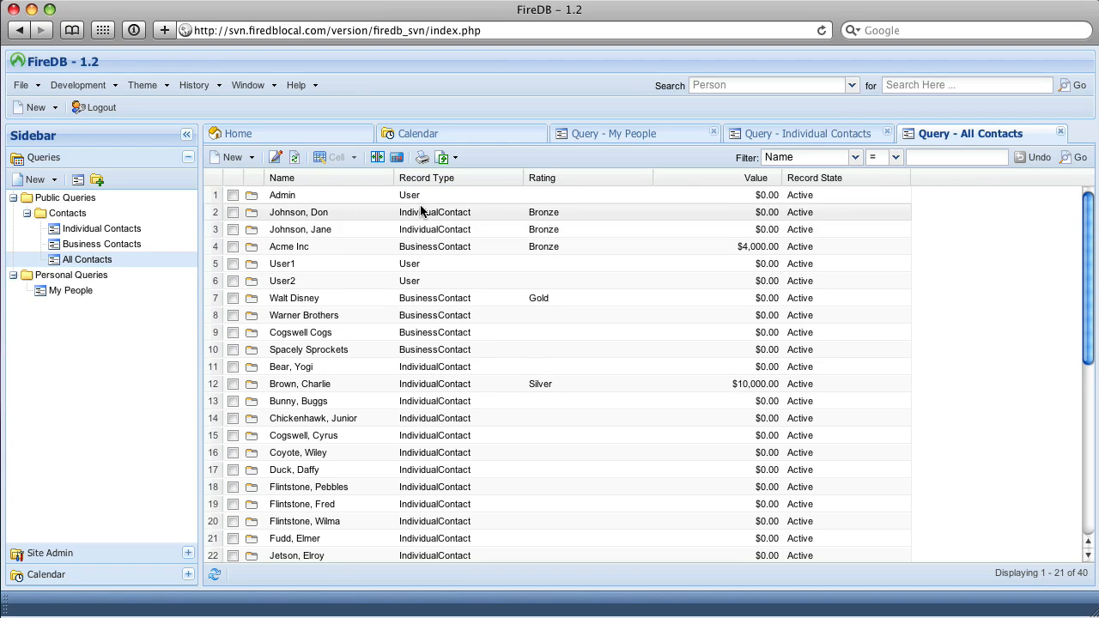
pyautogui.click(435, 234)
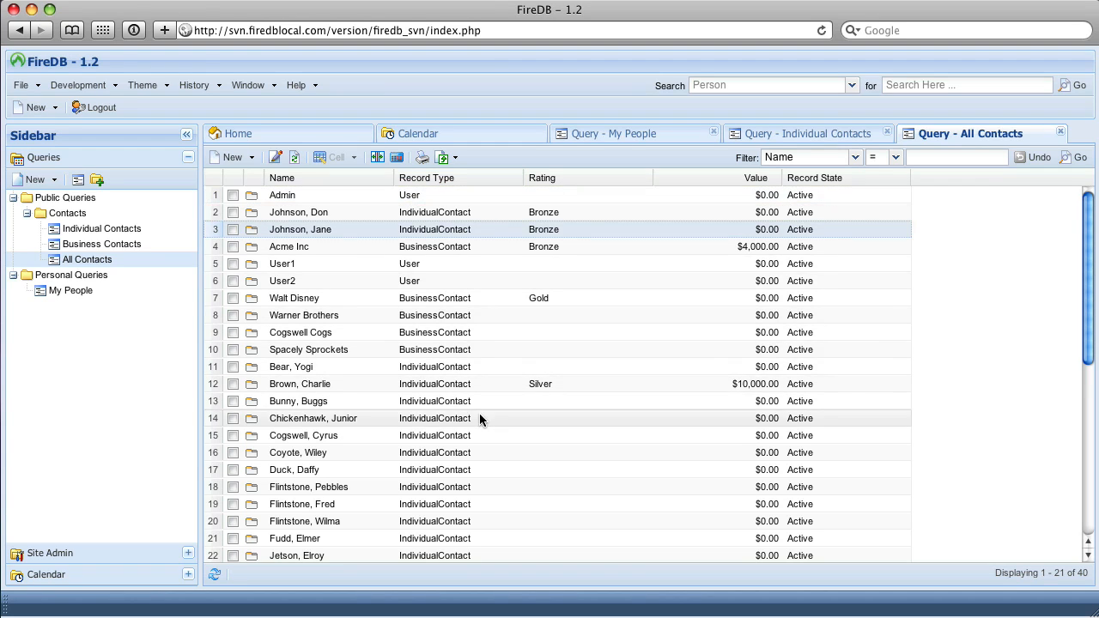
pyautogui.click(437, 351)
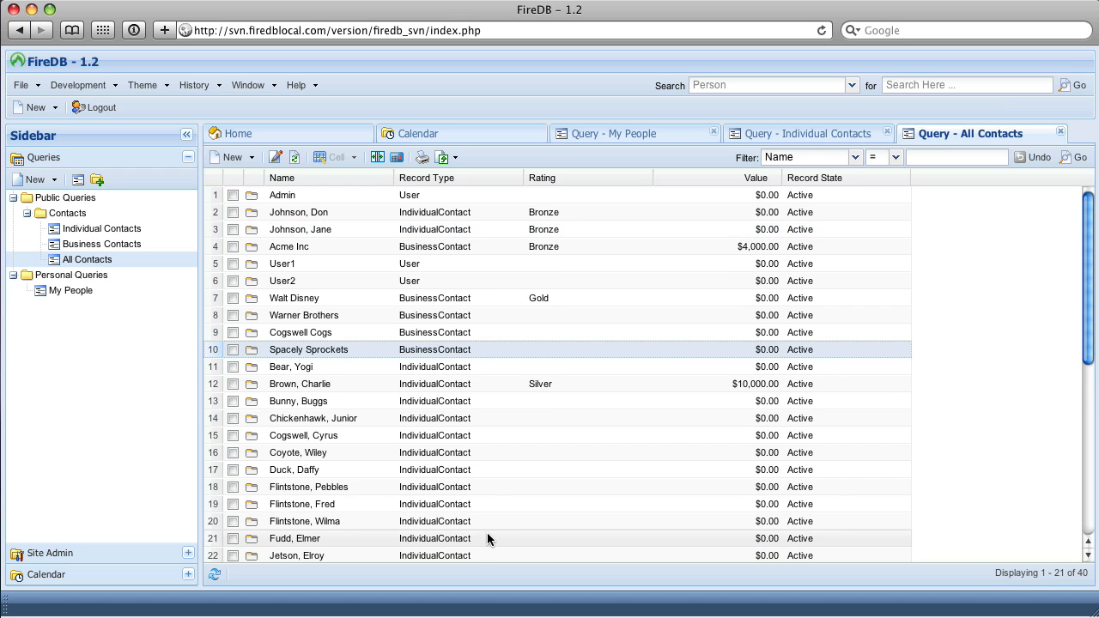
pyautogui.scroll(-2, 441, 515)
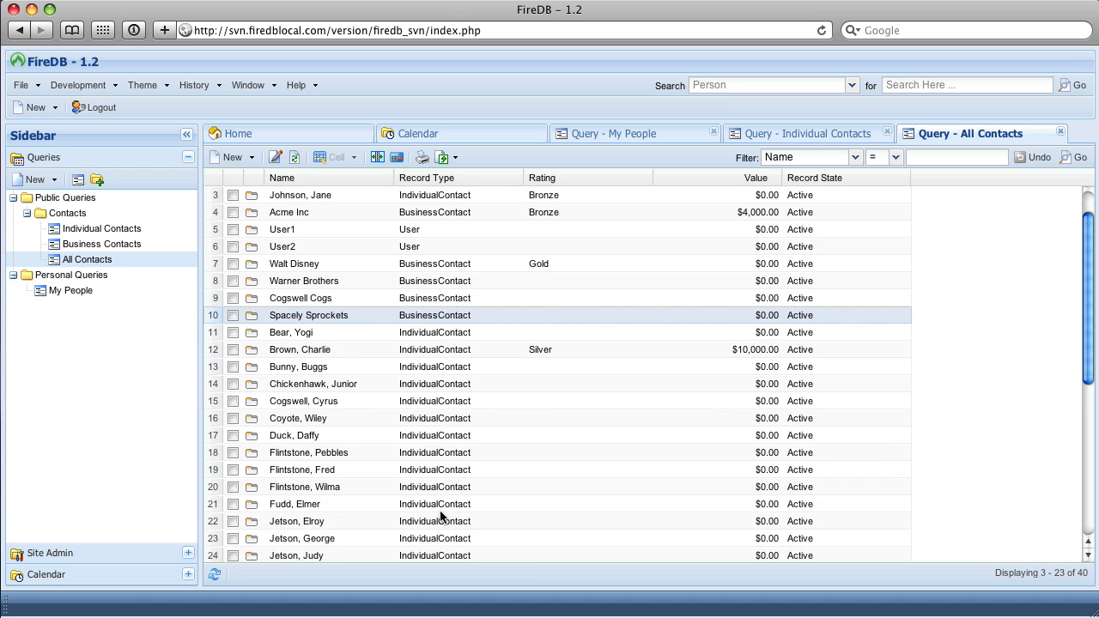
pyautogui.scroll(-6, 441, 515)
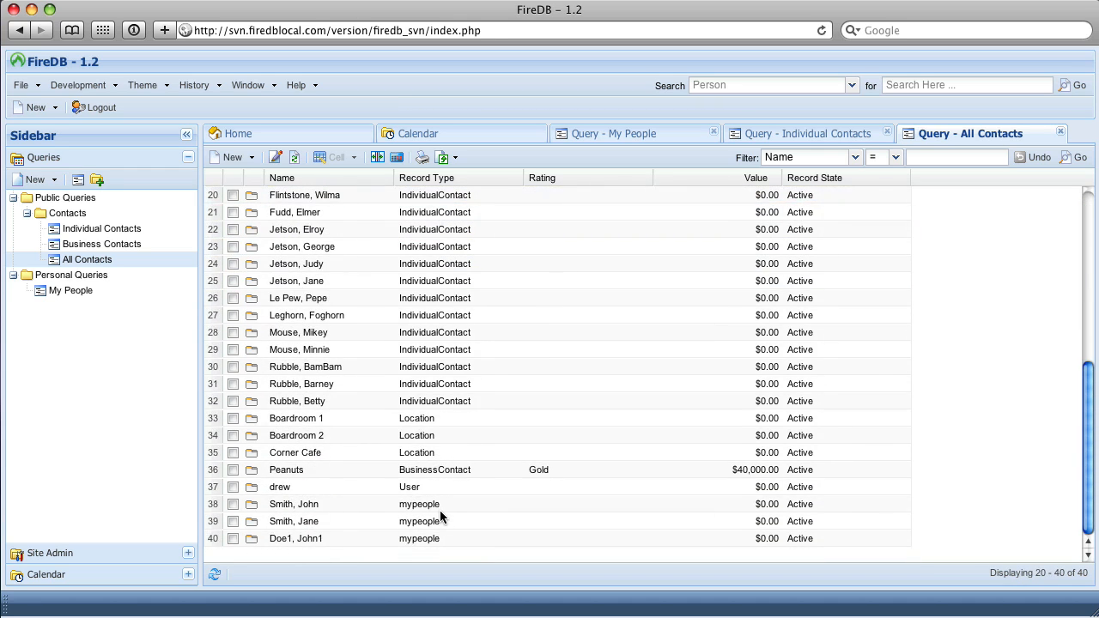
pyautogui.click(412, 507)
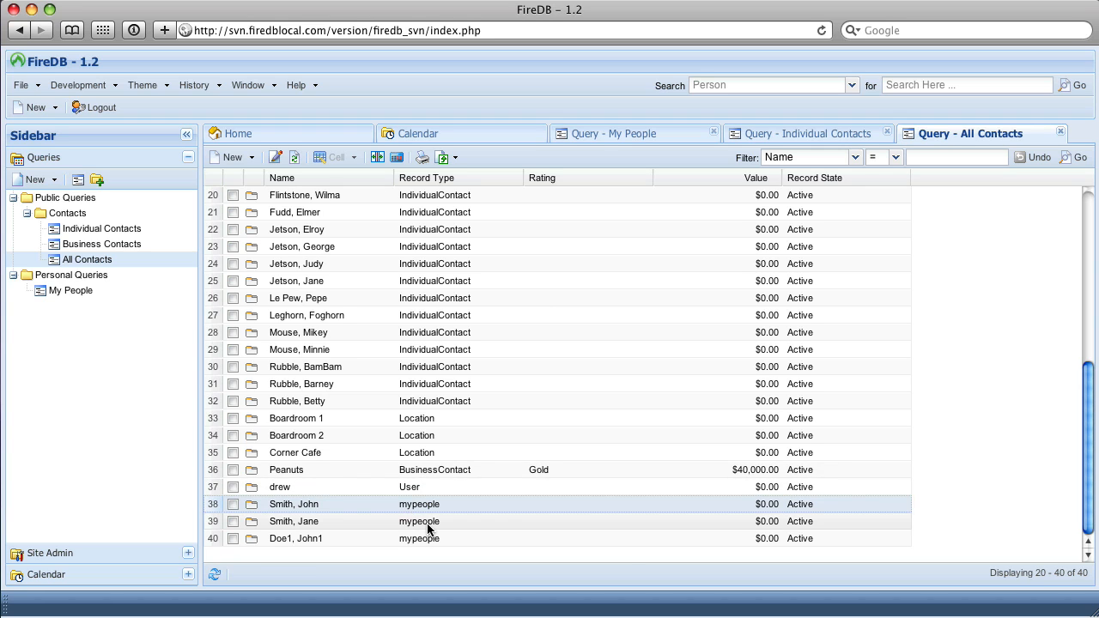
pyautogui.click(427, 522)
pyautogui.click(414, 538)
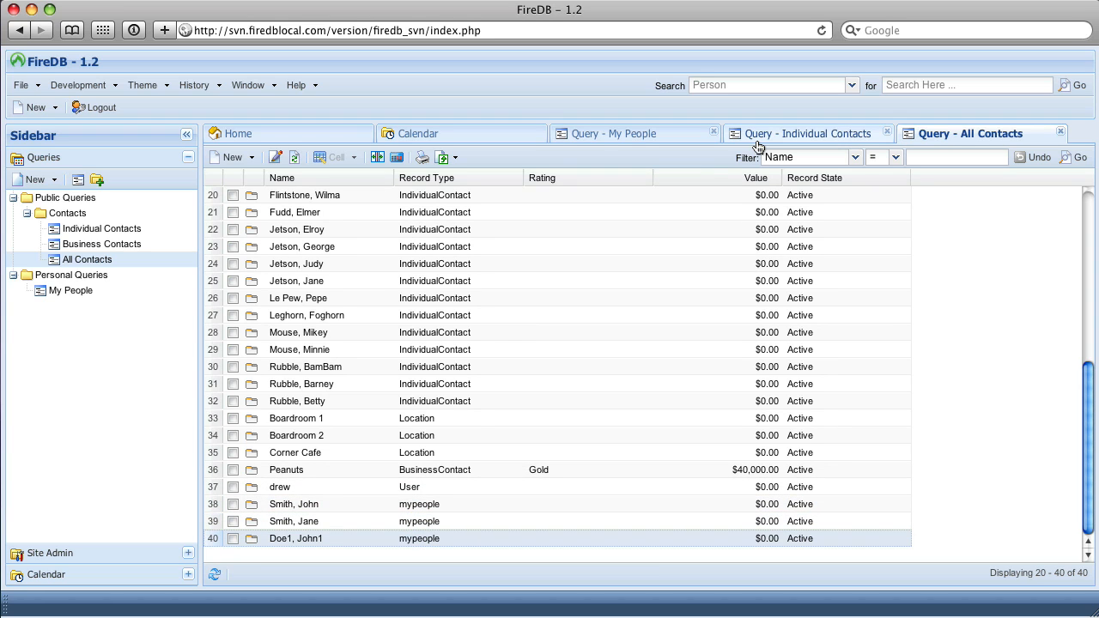
# Compare the records in the My People query with the mypeople entries and other record types throughout the All Contacts query.
pyautogui.click(620, 134)
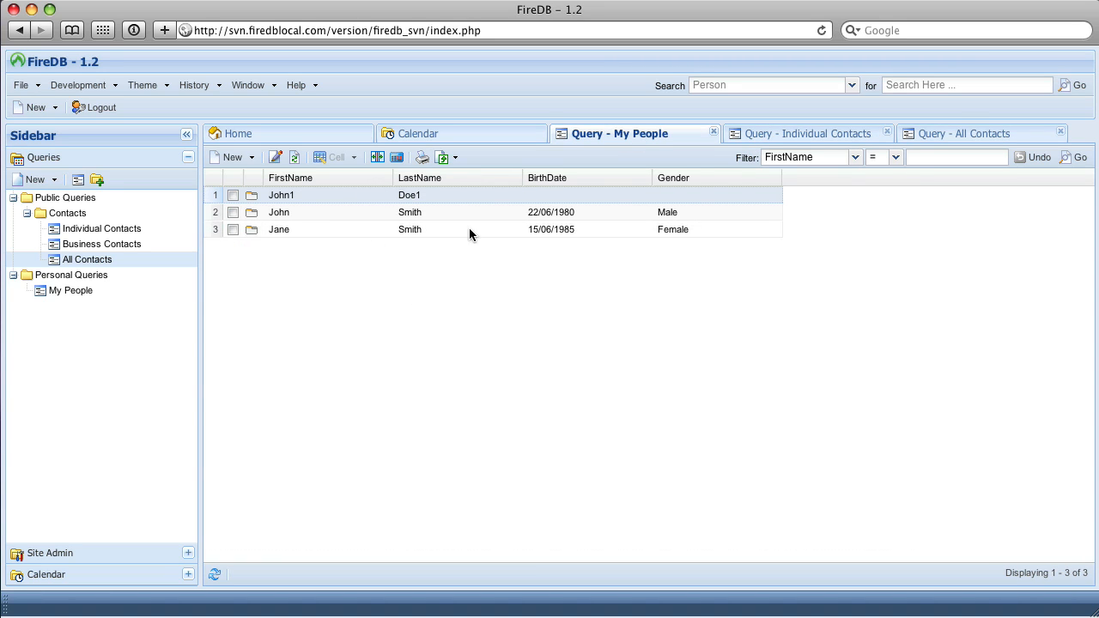
pyautogui.click(993, 138)
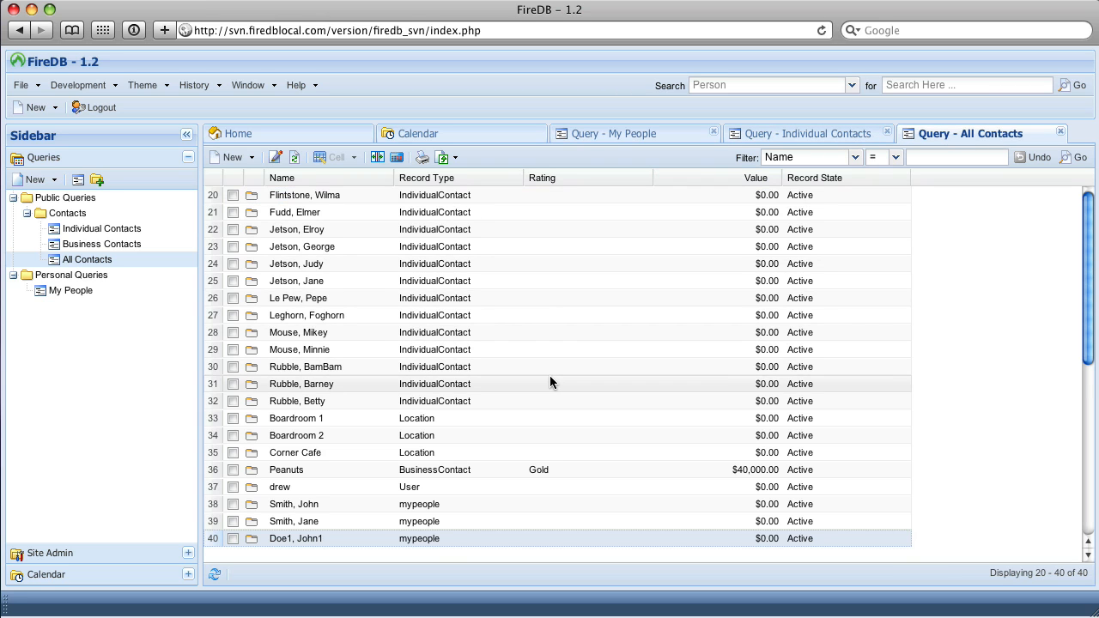
pyautogui.scroll(5, 550, 375)
pyautogui.scroll(-6, 550, 382)
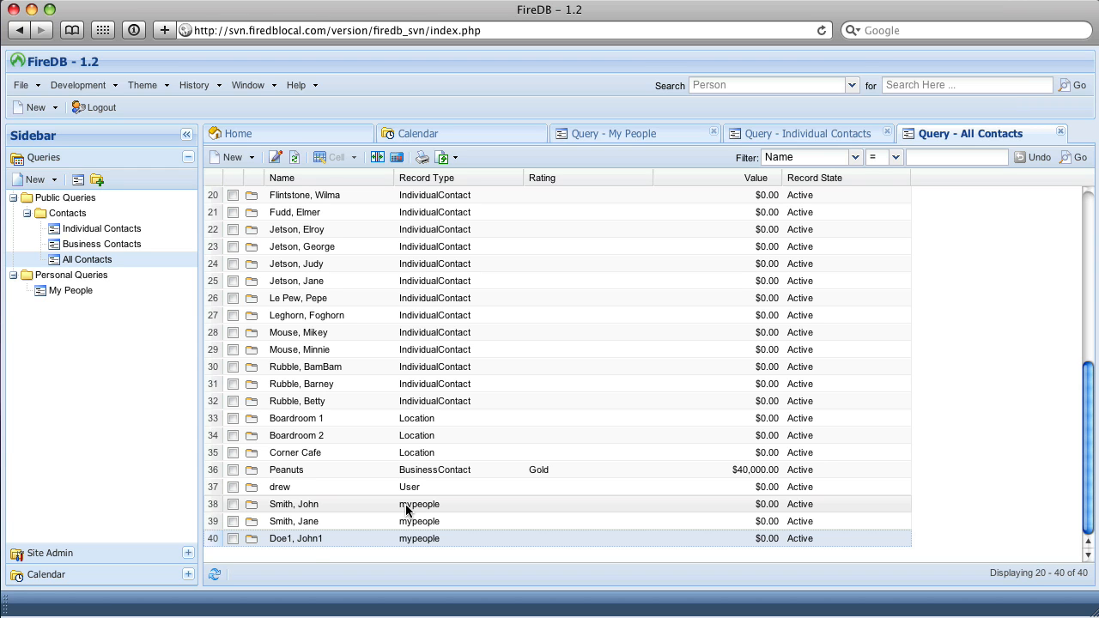
pyautogui.scroll(4, 405, 504)
pyautogui.scroll(2, 405, 510)
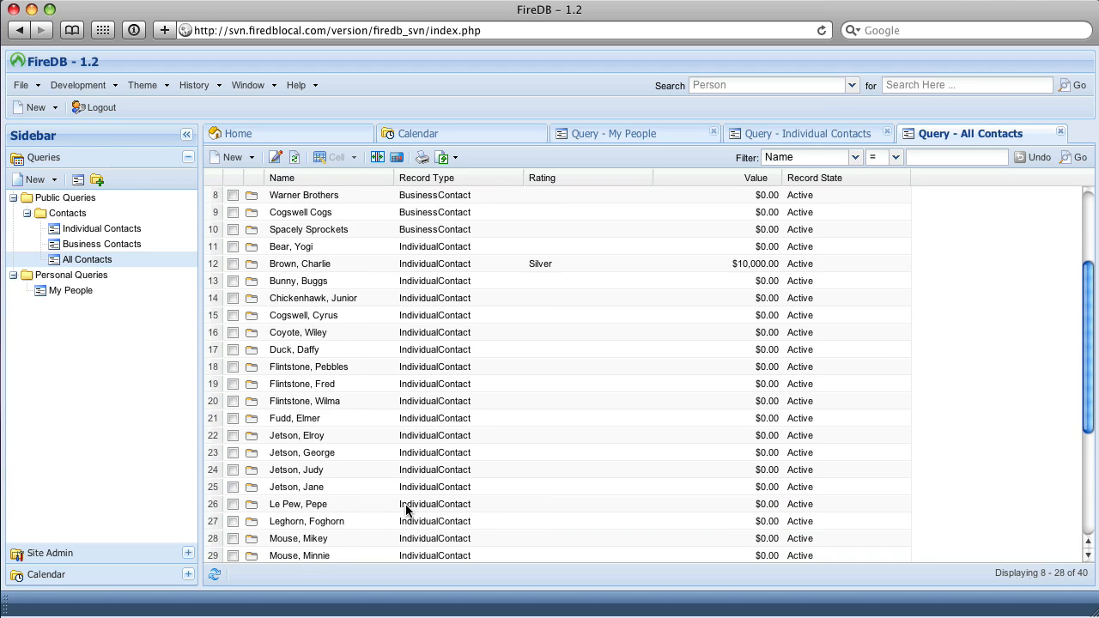
pyautogui.scroll(1, 406, 510)
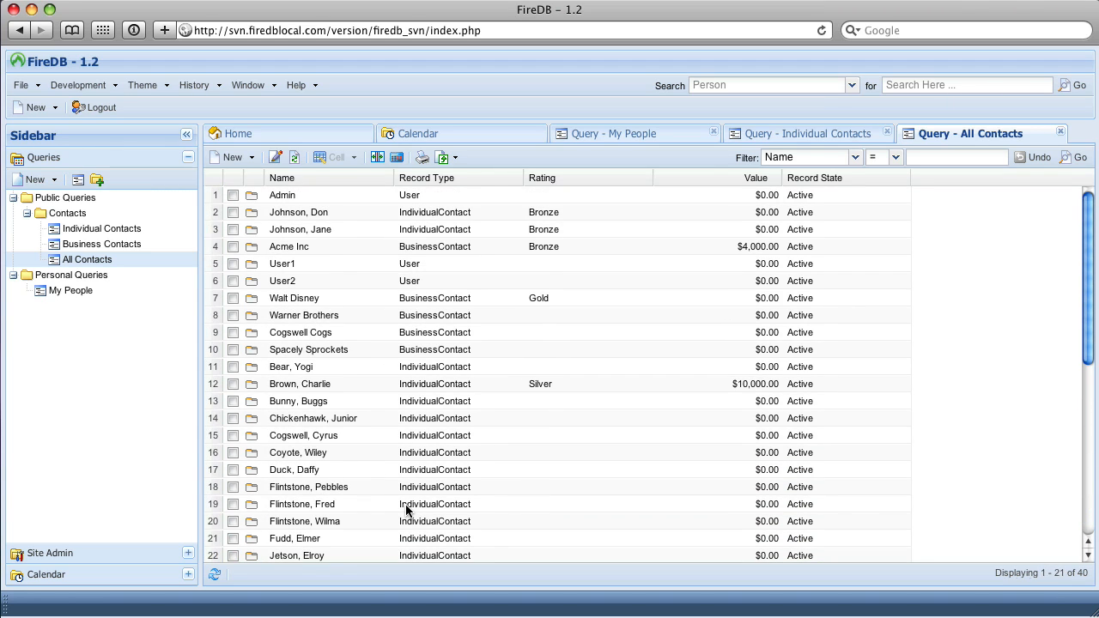
pyautogui.scroll(-4, 406, 510)
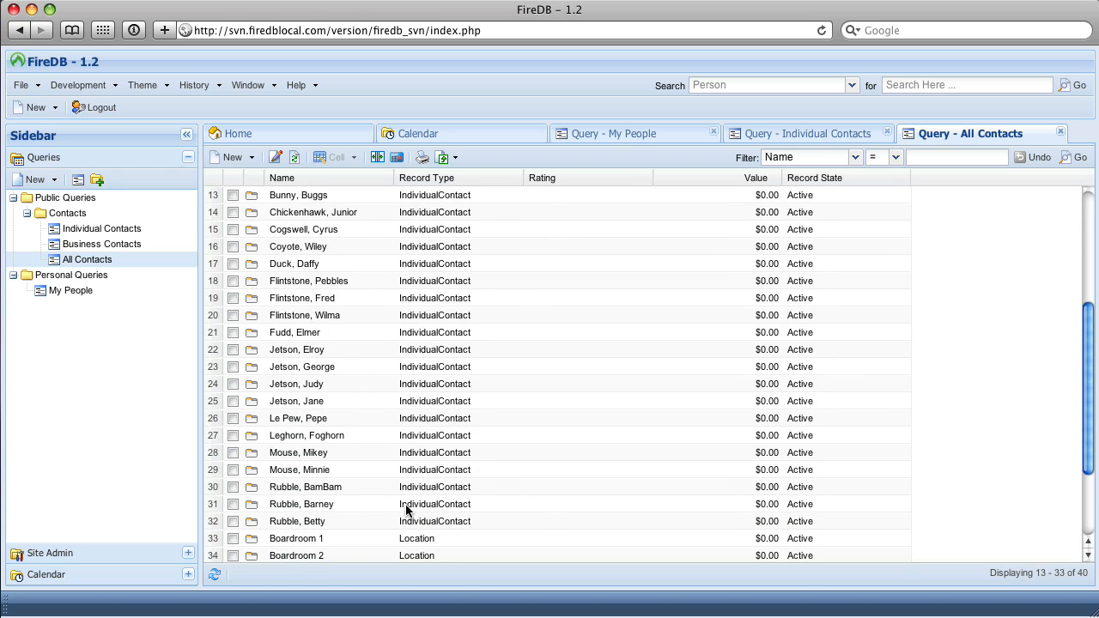
pyautogui.scroll(-3, 407, 510)
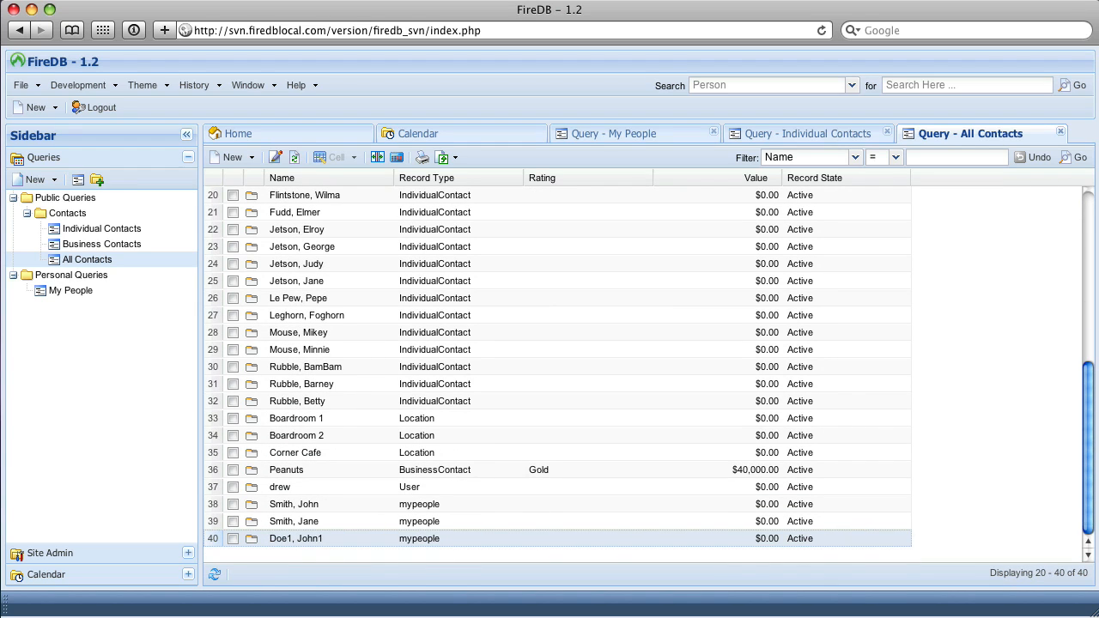